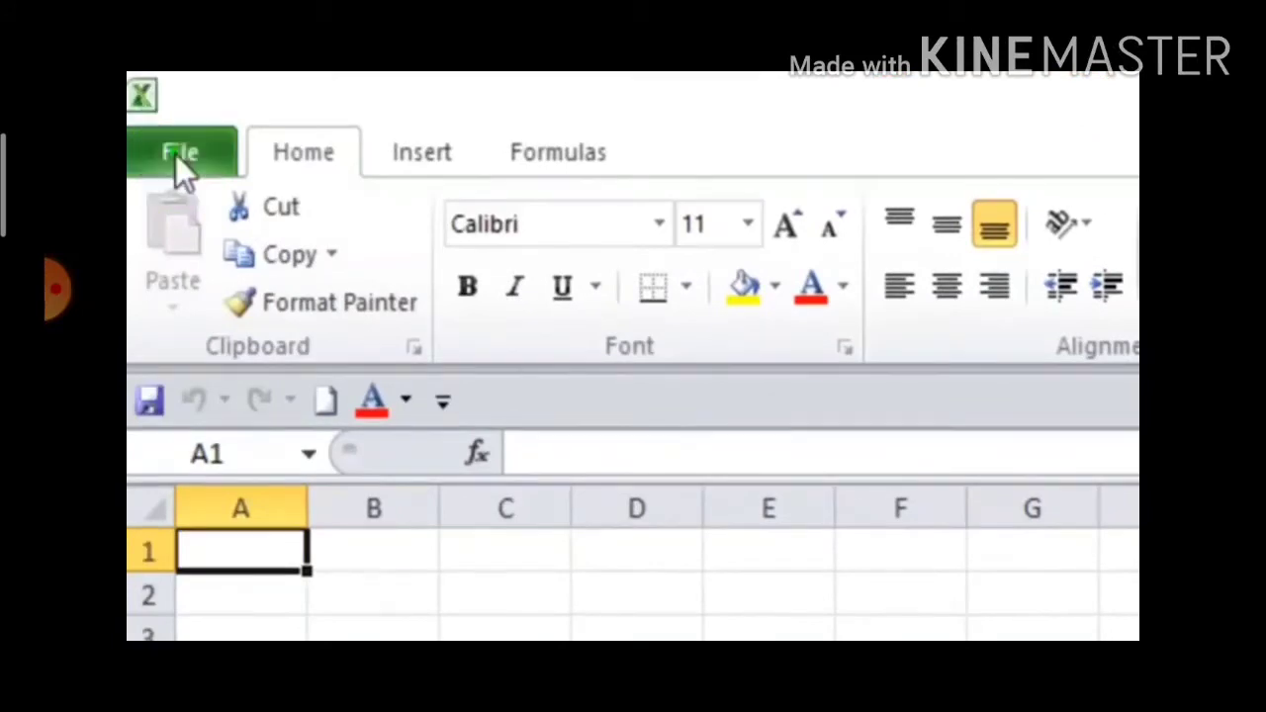
Step: Review the file commands and recent workbooks, and the Home, Insert and Formulas command sets
click(175, 155)
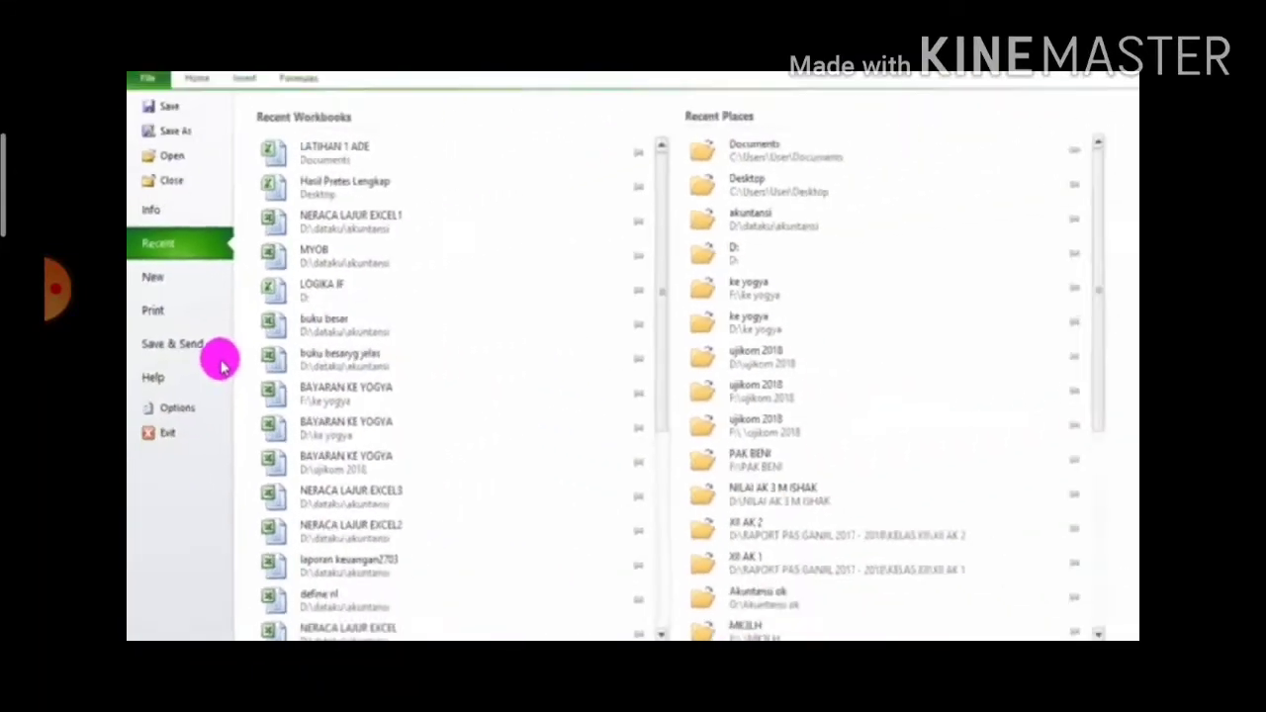
click(194, 100)
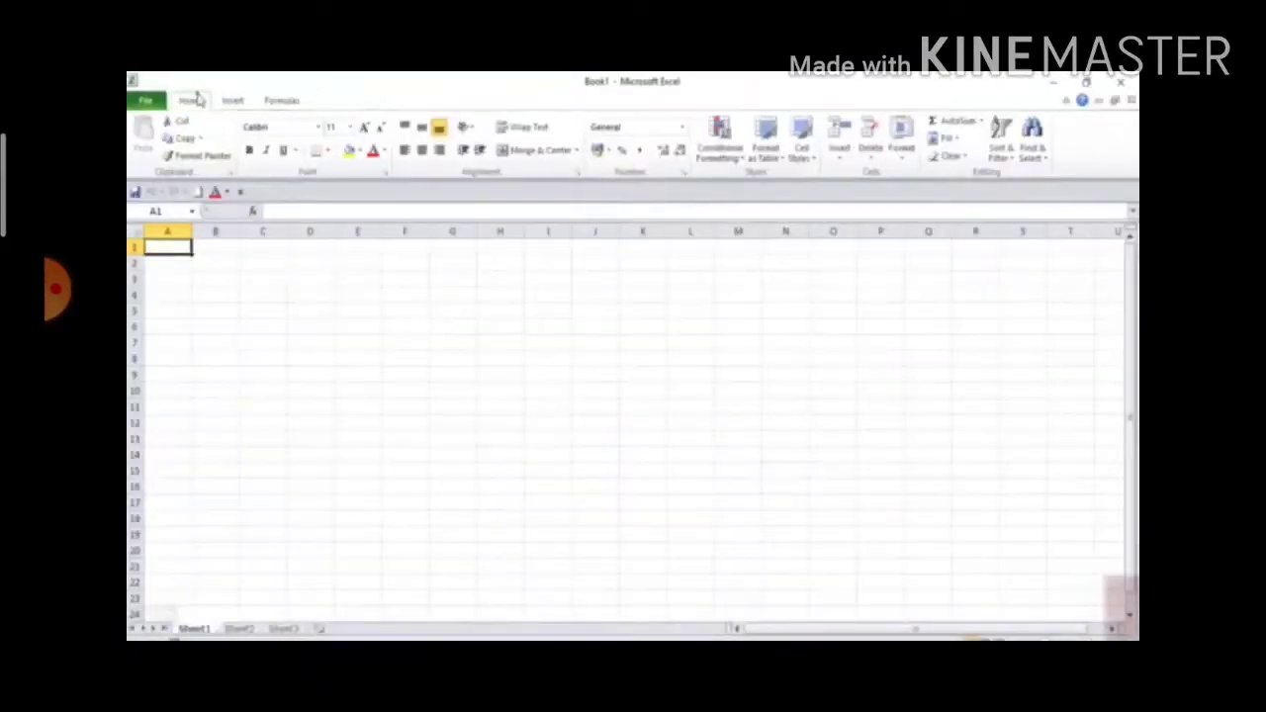
click(231, 101)
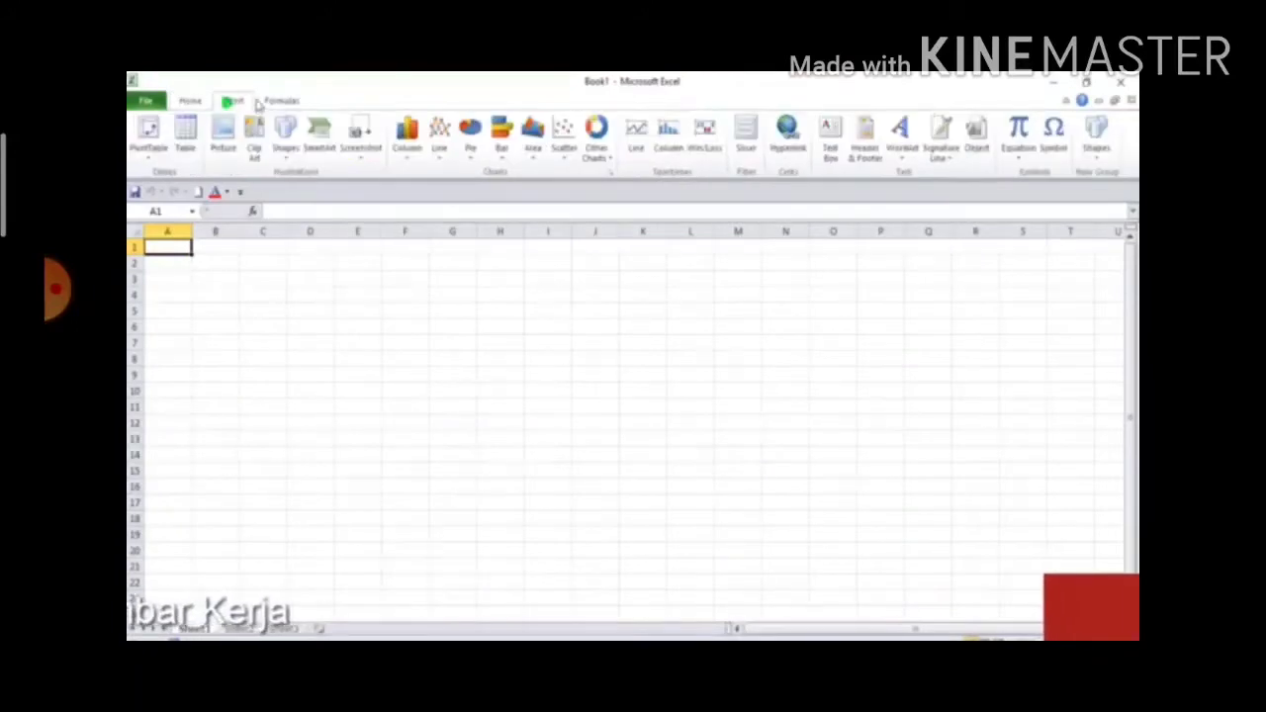
click(277, 99)
click(190, 100)
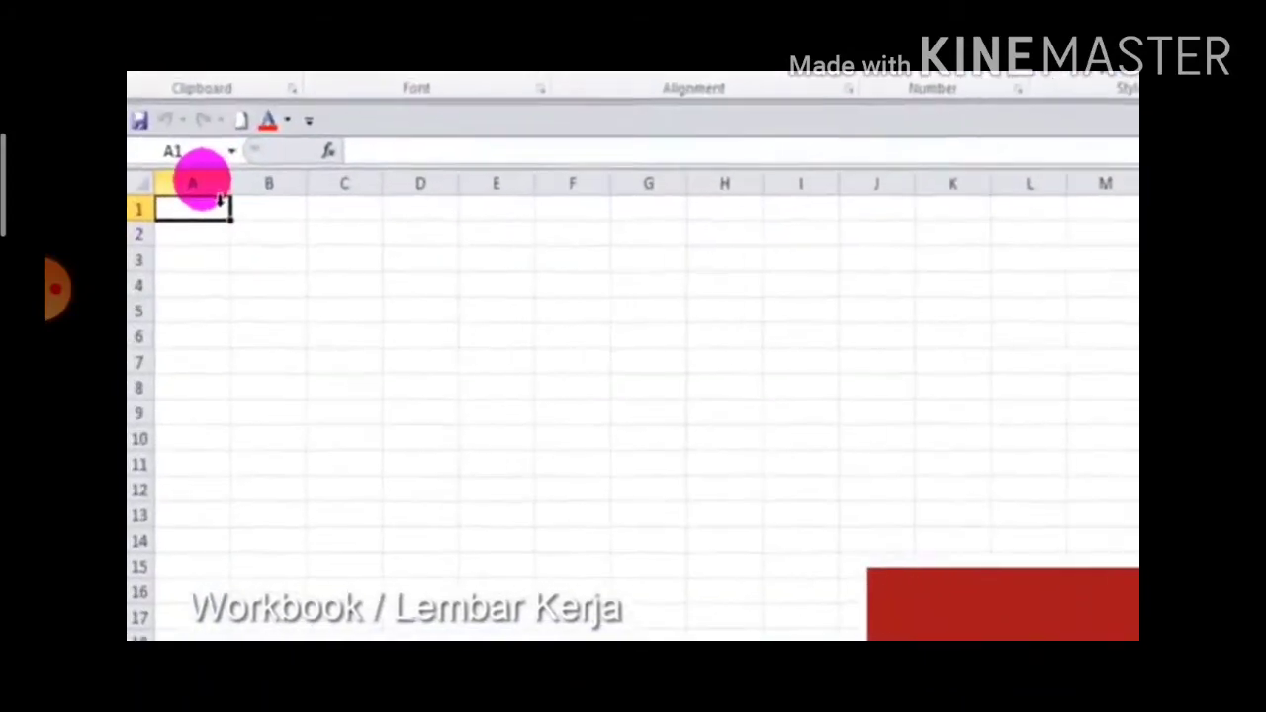
Step: Select the whole of columns A, B, C and D one after another
click(231, 188)
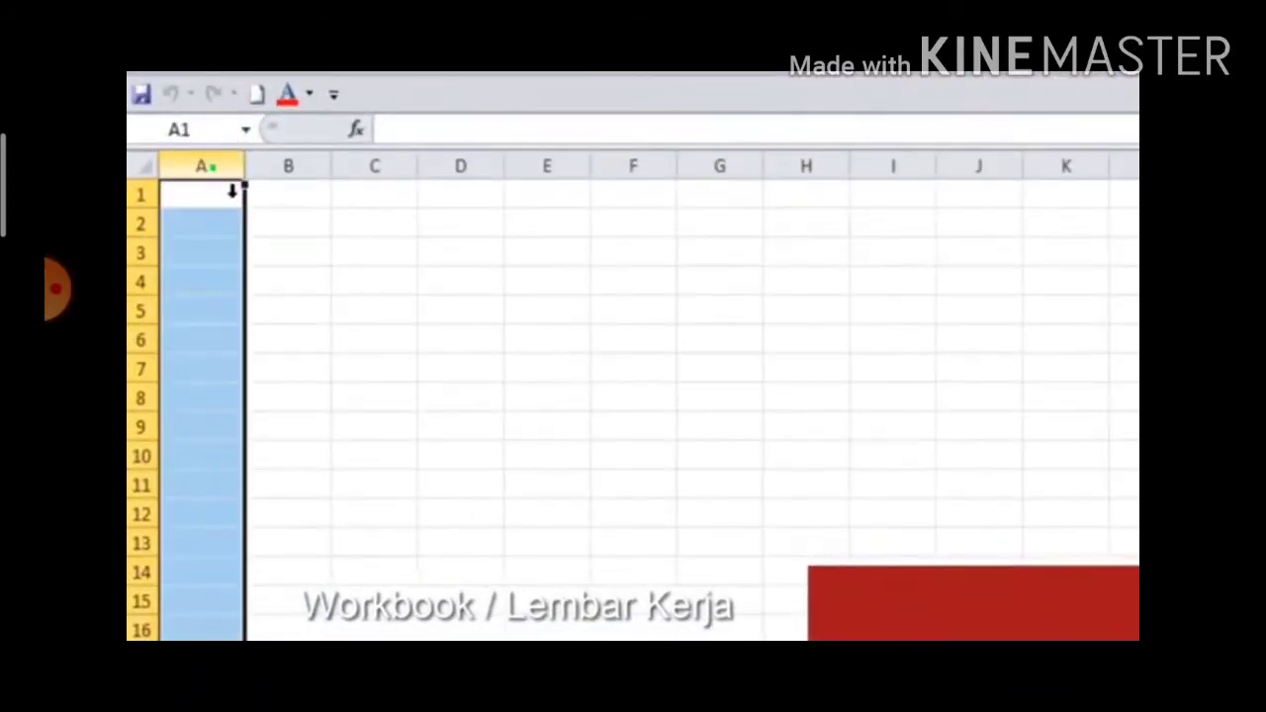
click(289, 188)
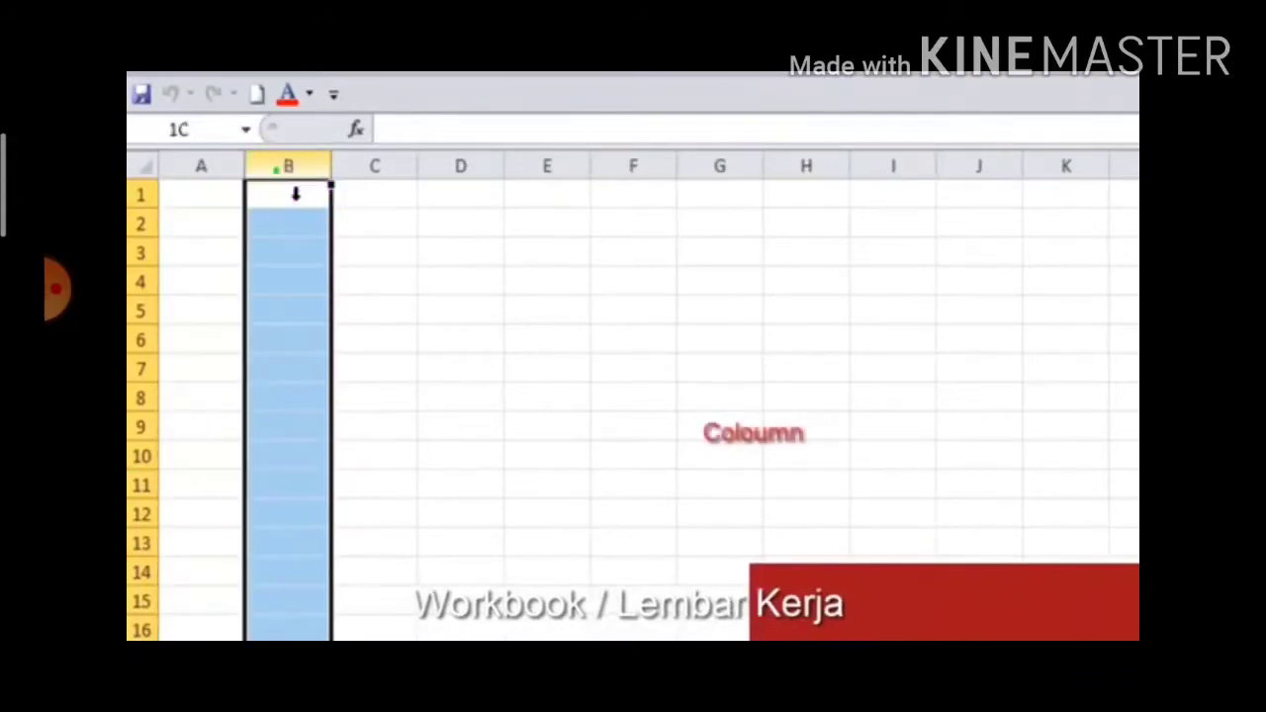
click(390, 188)
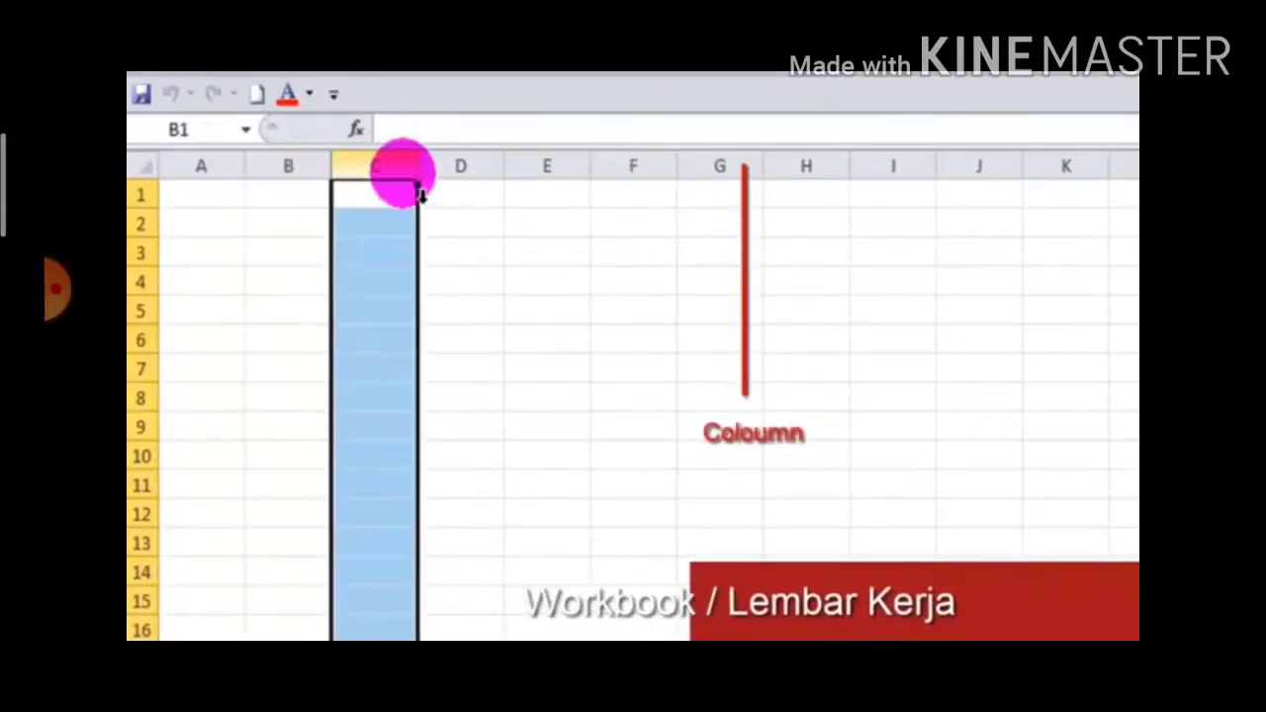
click(501, 188)
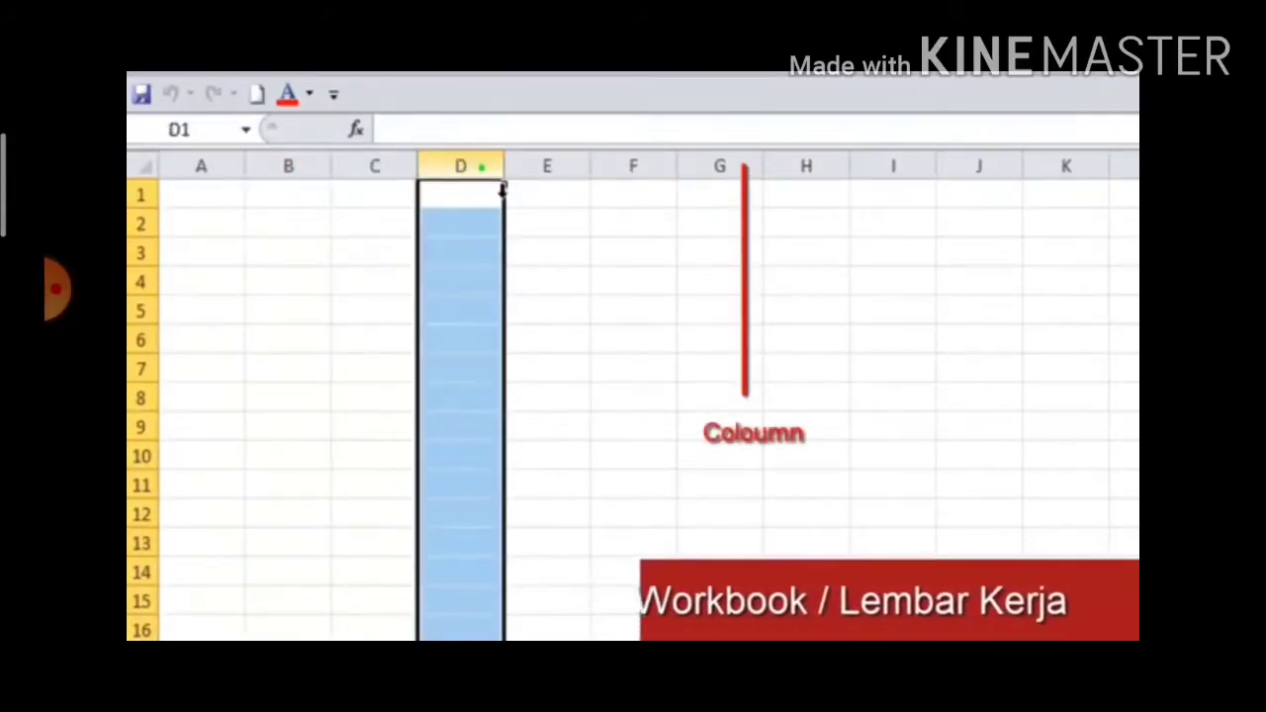
Step: Select the single cells E1, F1, G1, H1 and I1 in turn
click(582, 203)
click(645, 207)
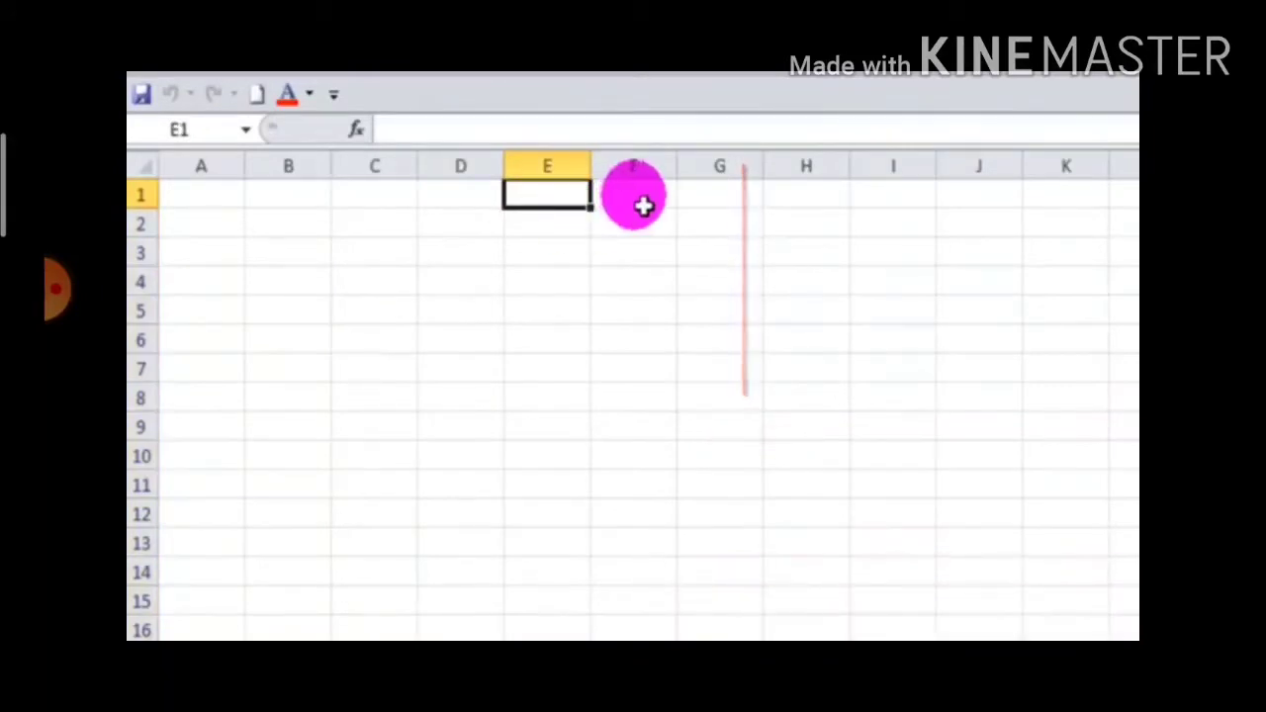
click(717, 203)
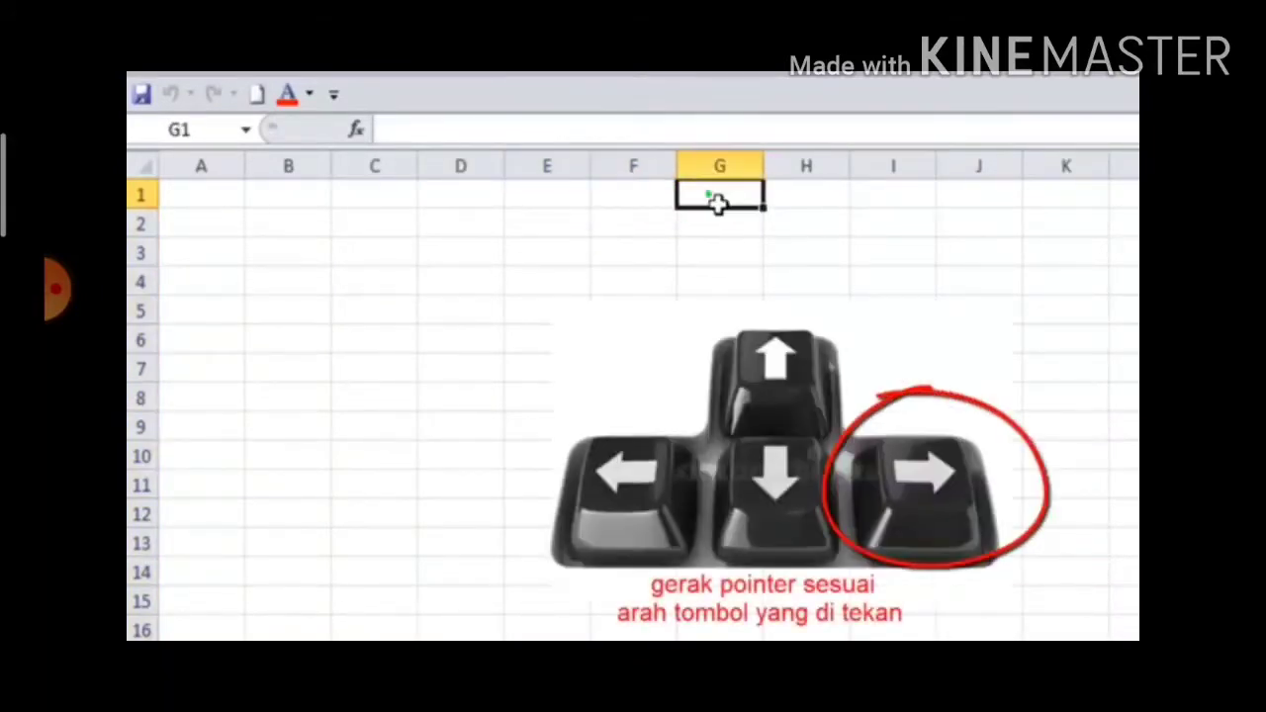
click(803, 199)
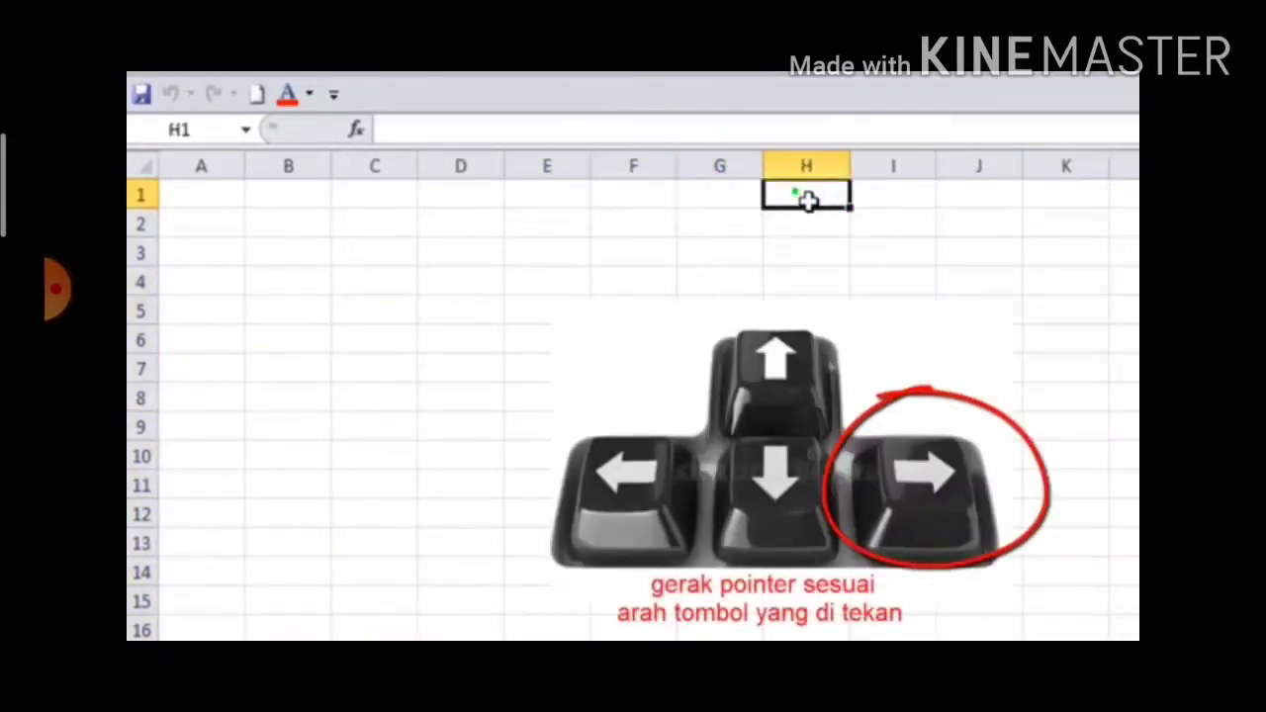
click(889, 208)
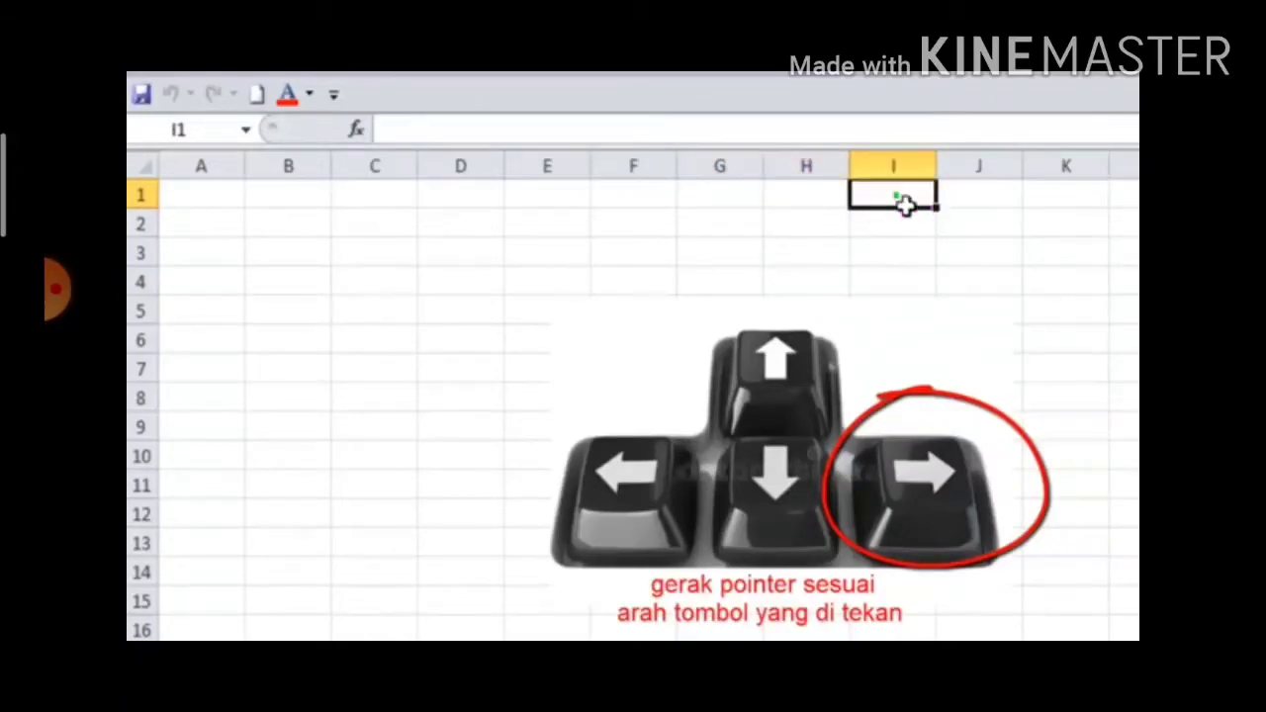
Step: Move the active cell along row 1 through AA1 to the sheet's last column, XFD, and return to A1
key(Right)
key(Right)
key(Right)
key(Right)
key(Right)
key(Right)
key(Right)
key(Right)
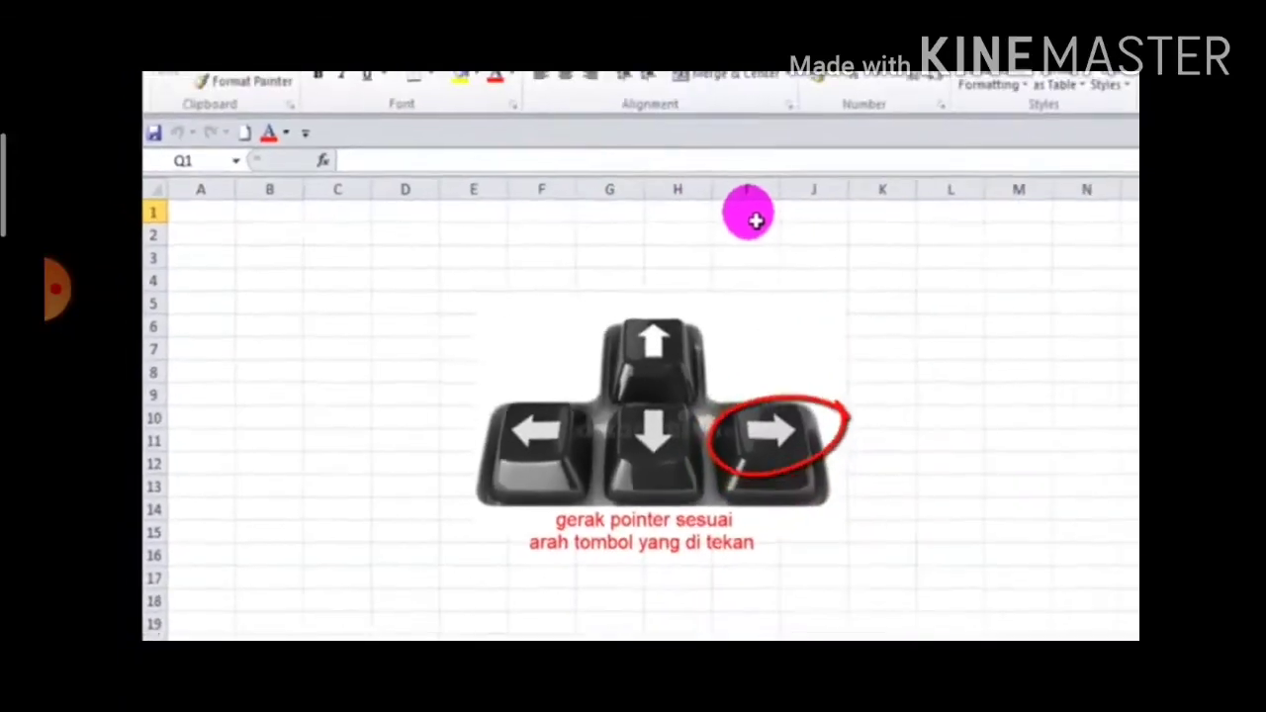
key(Right)
key(Right)
key(Right)
key(Right)
key(Right)
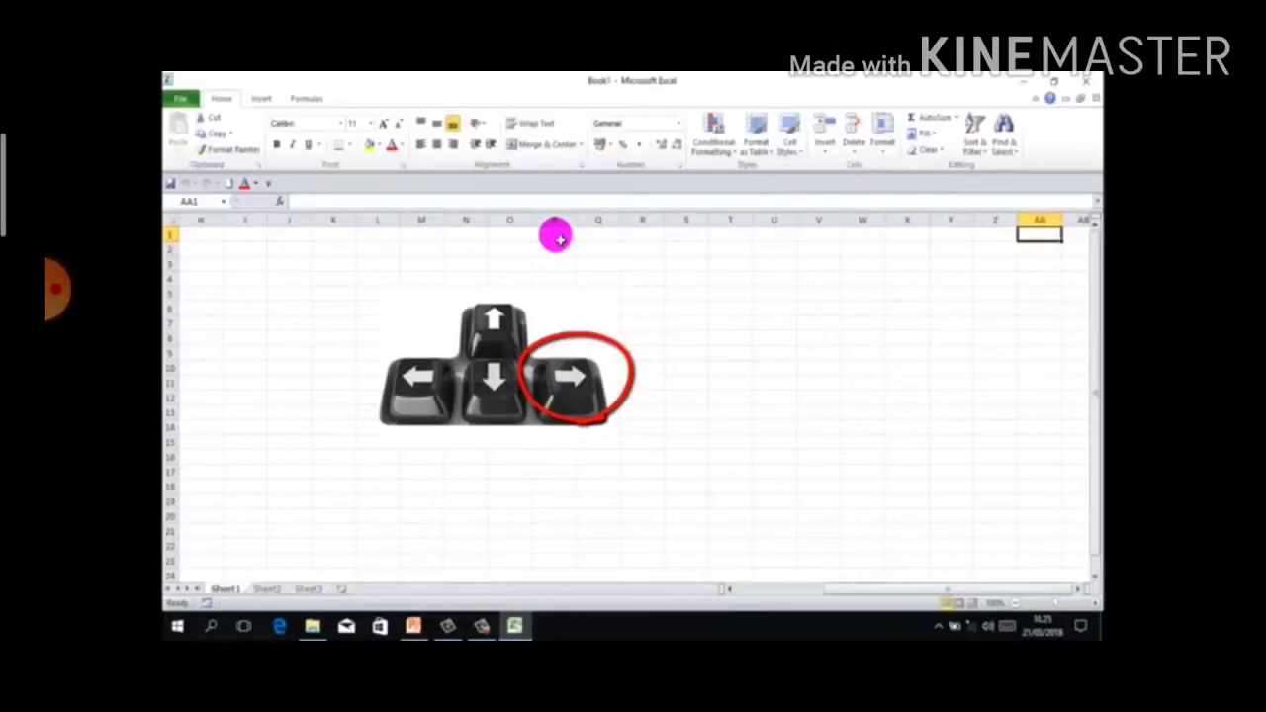
key(ctrl+Right)
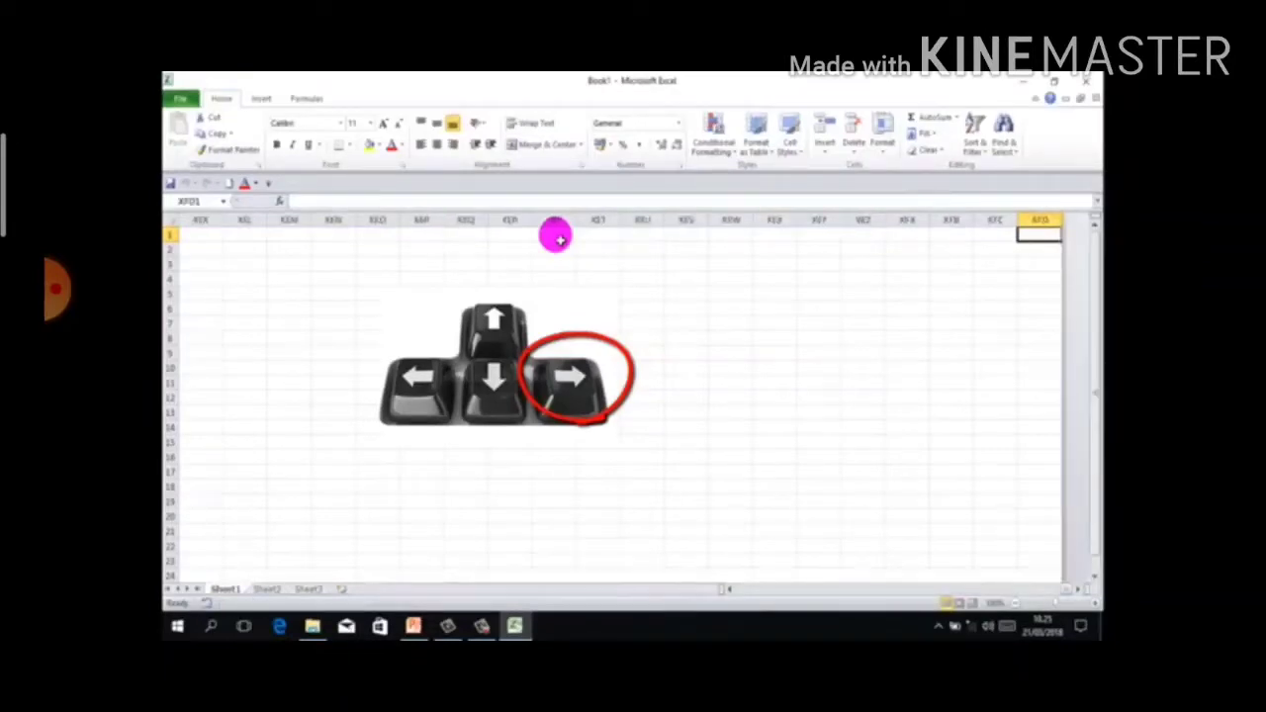
key(ctrl+Left)
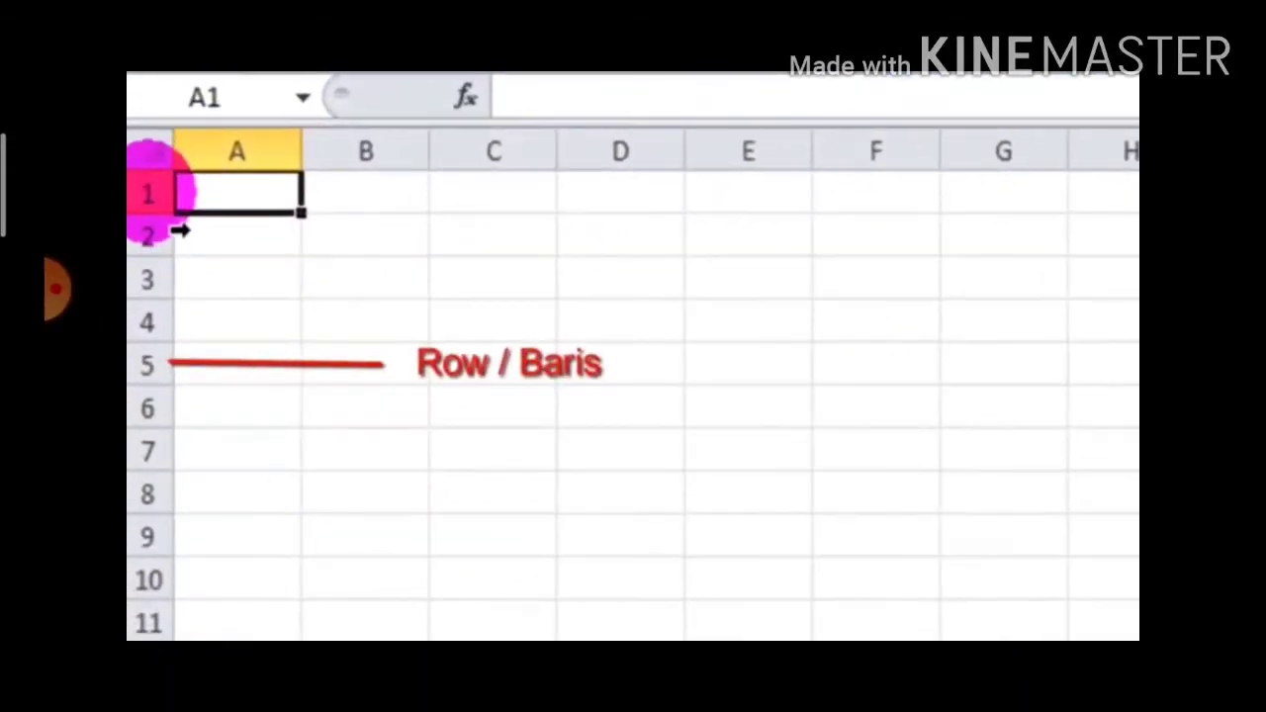
Step: Select the whole of row 1, and move the active cell down column A one row at a time past A7
click(148, 194)
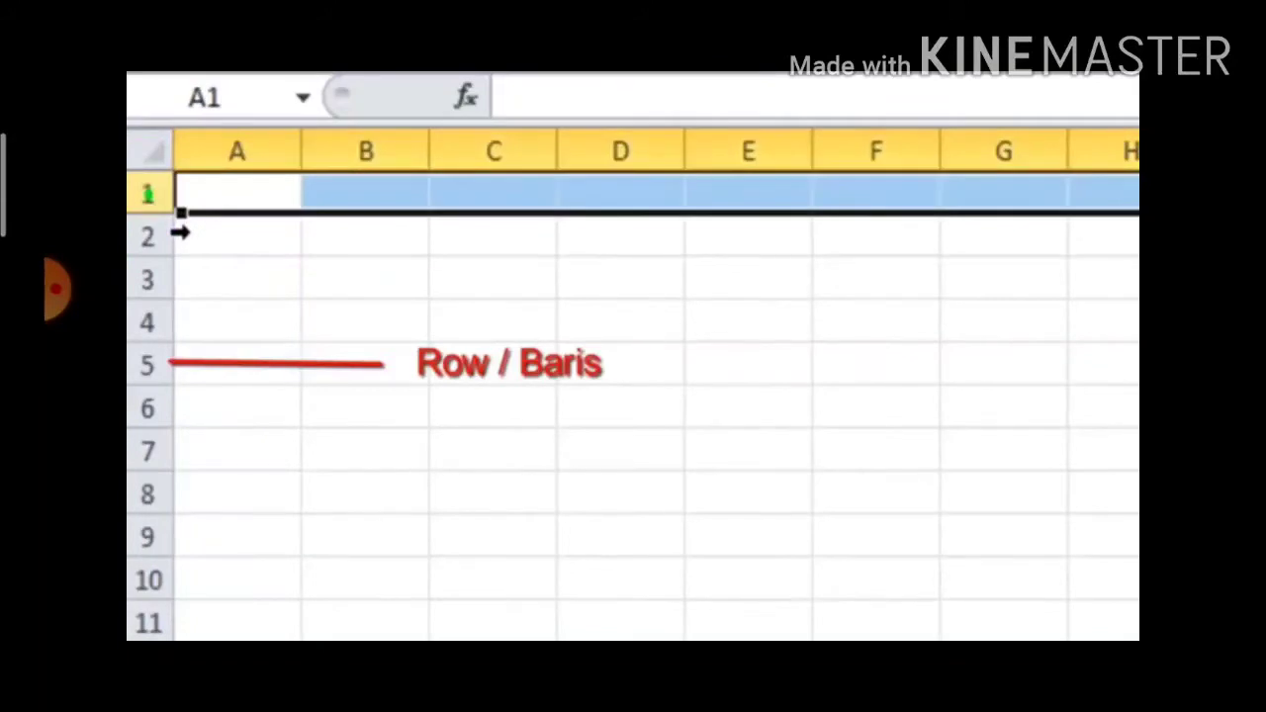
key(Down)
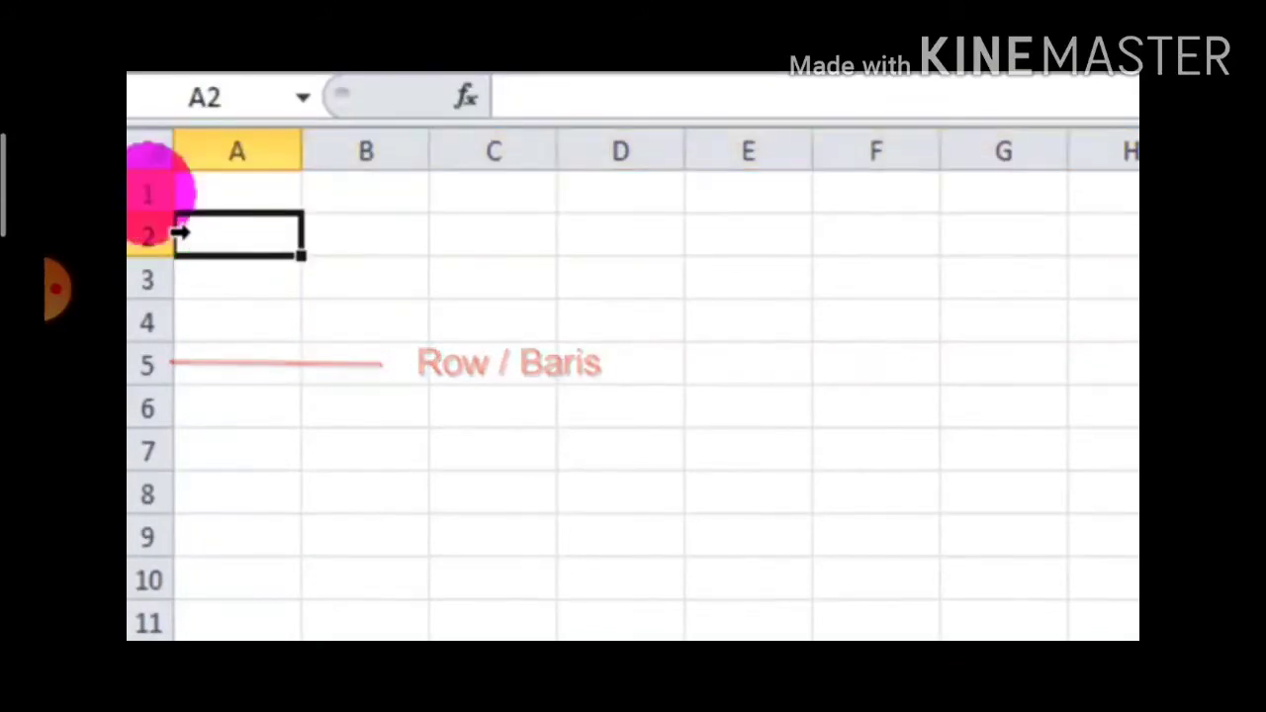
key(Down)
key(Down)
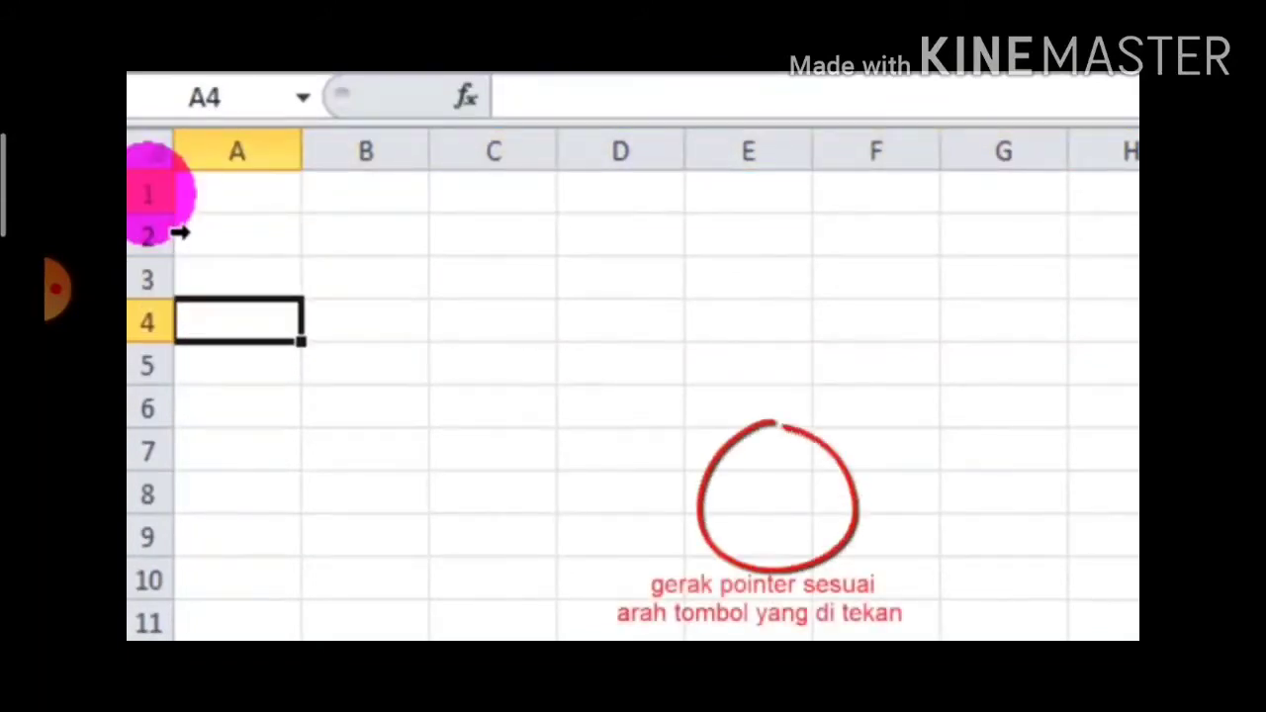
key(Down)
key(Down)
key(Down)
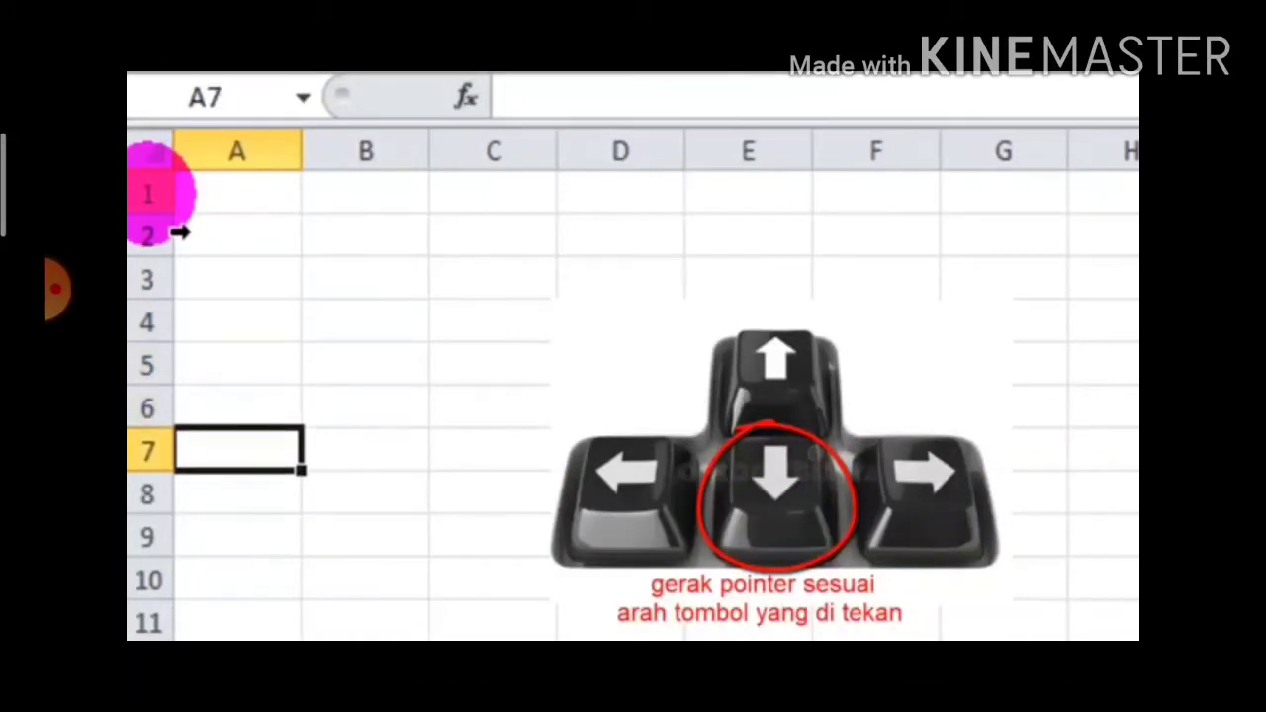
key(Down)
key(Down)
Step: Jump to the last cell of column A, A1048576, and return to cell A1
key(ctrl+Down)
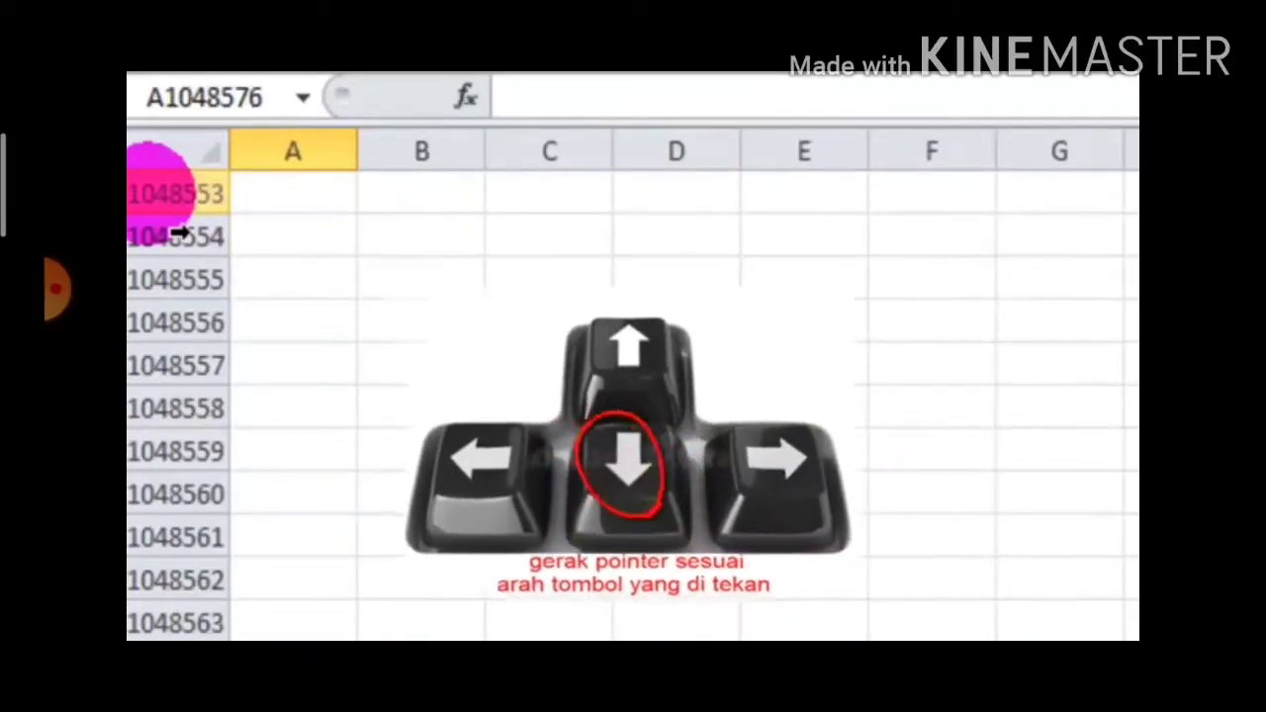
key(ctrl+Up)
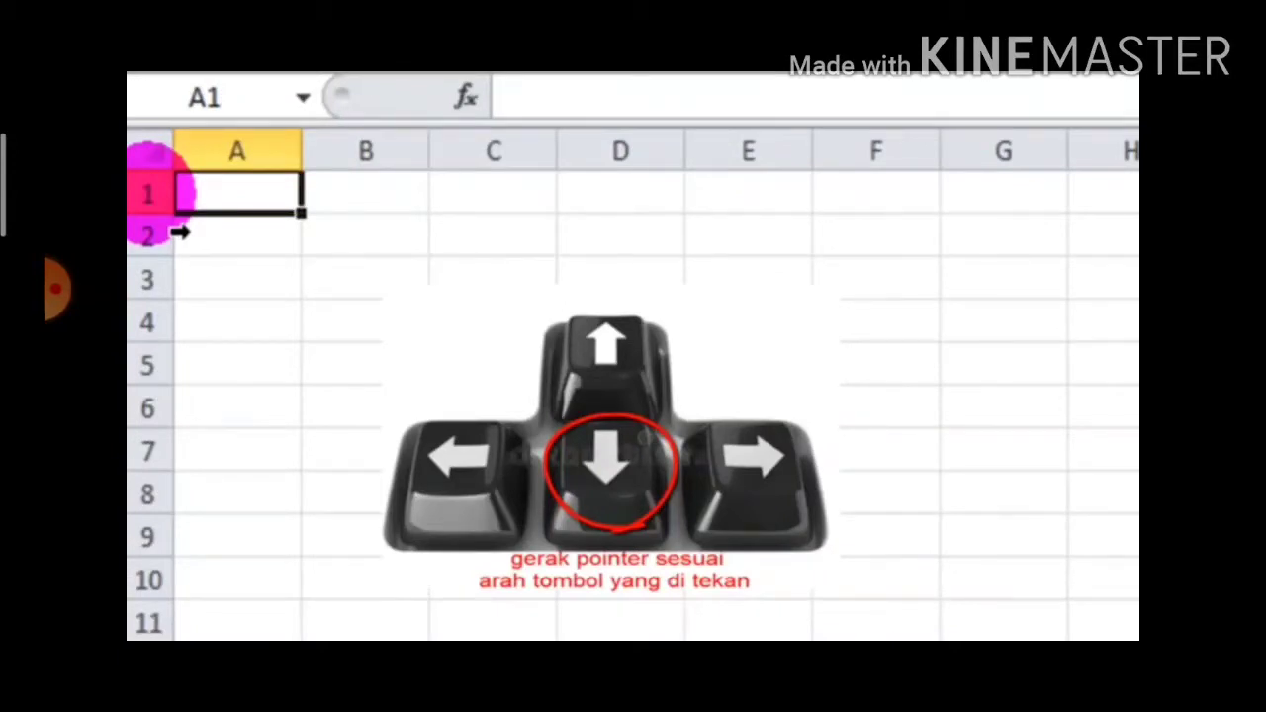
key(Right)
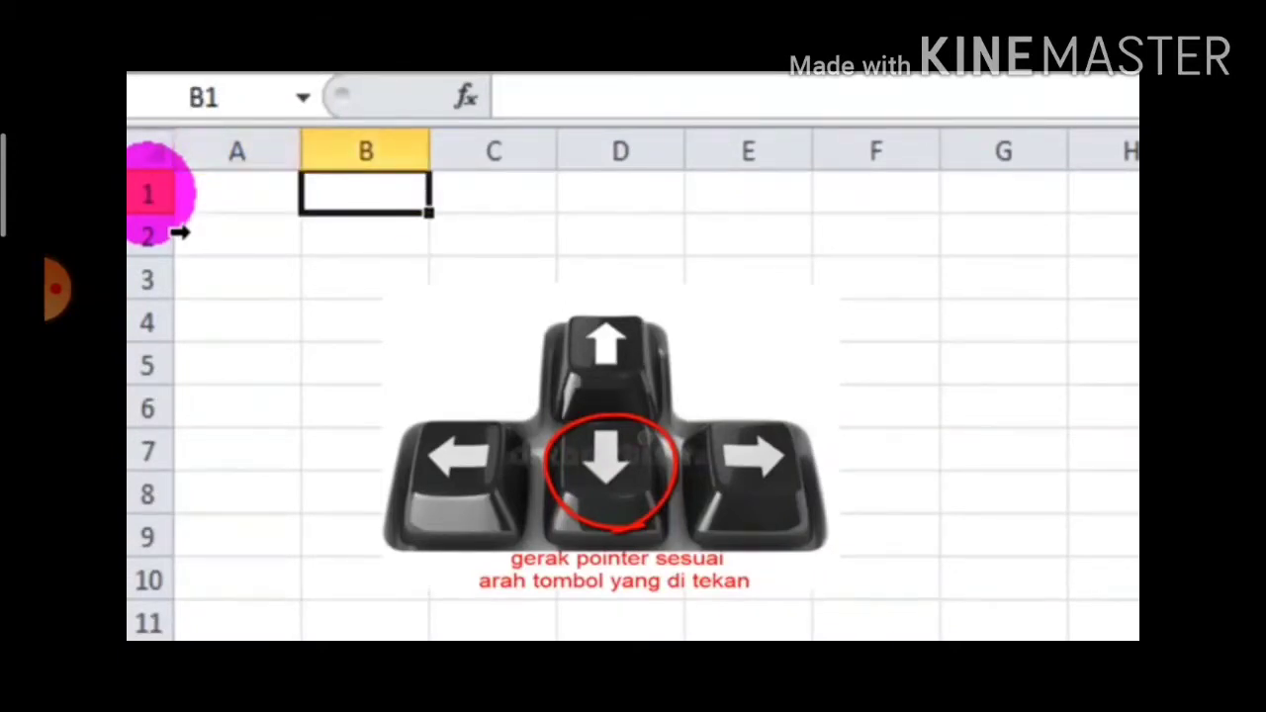
key(Left)
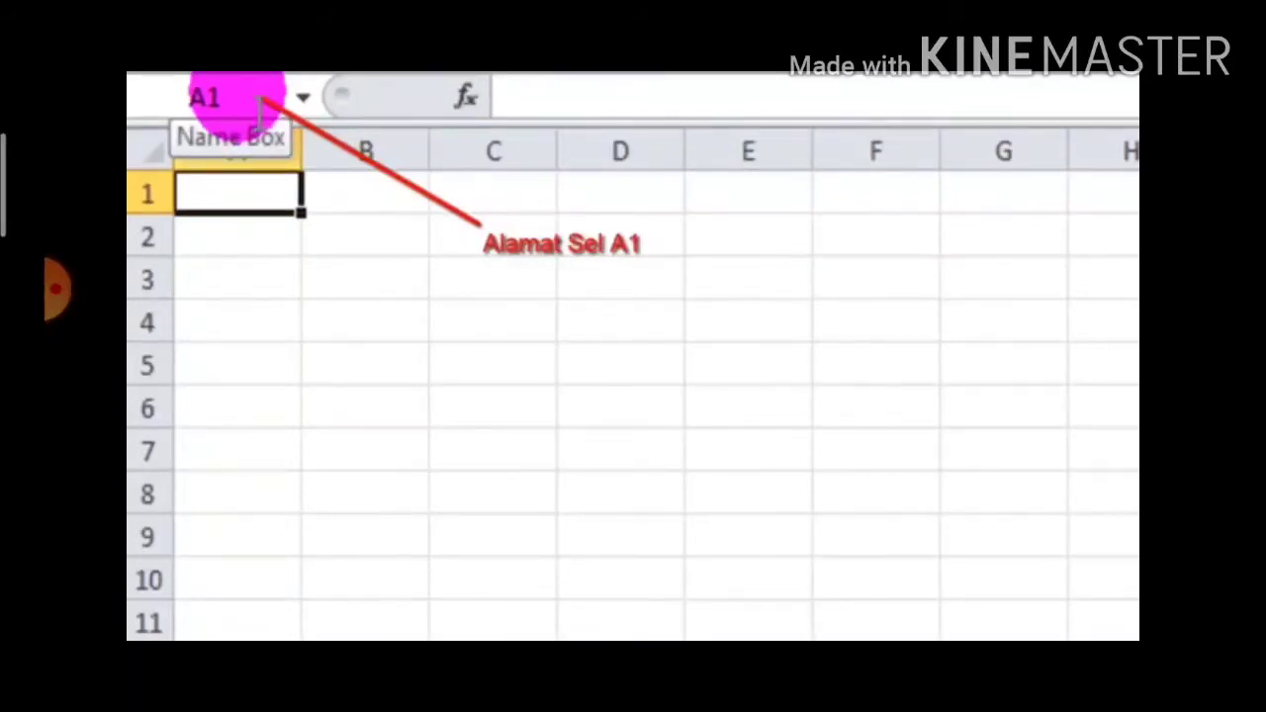
Step: Select cells B1 and B2 in turn, and highlight a block of cells spanning several rows and columns from column B
click(351, 209)
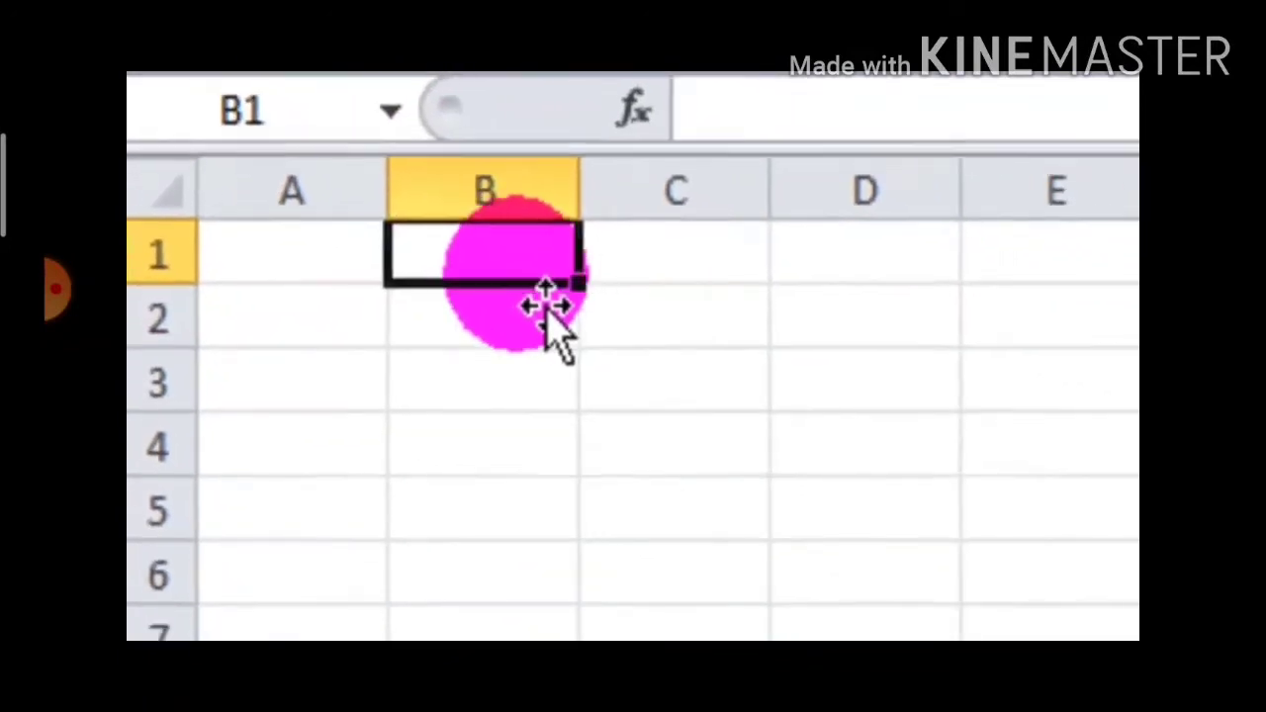
click(444, 263)
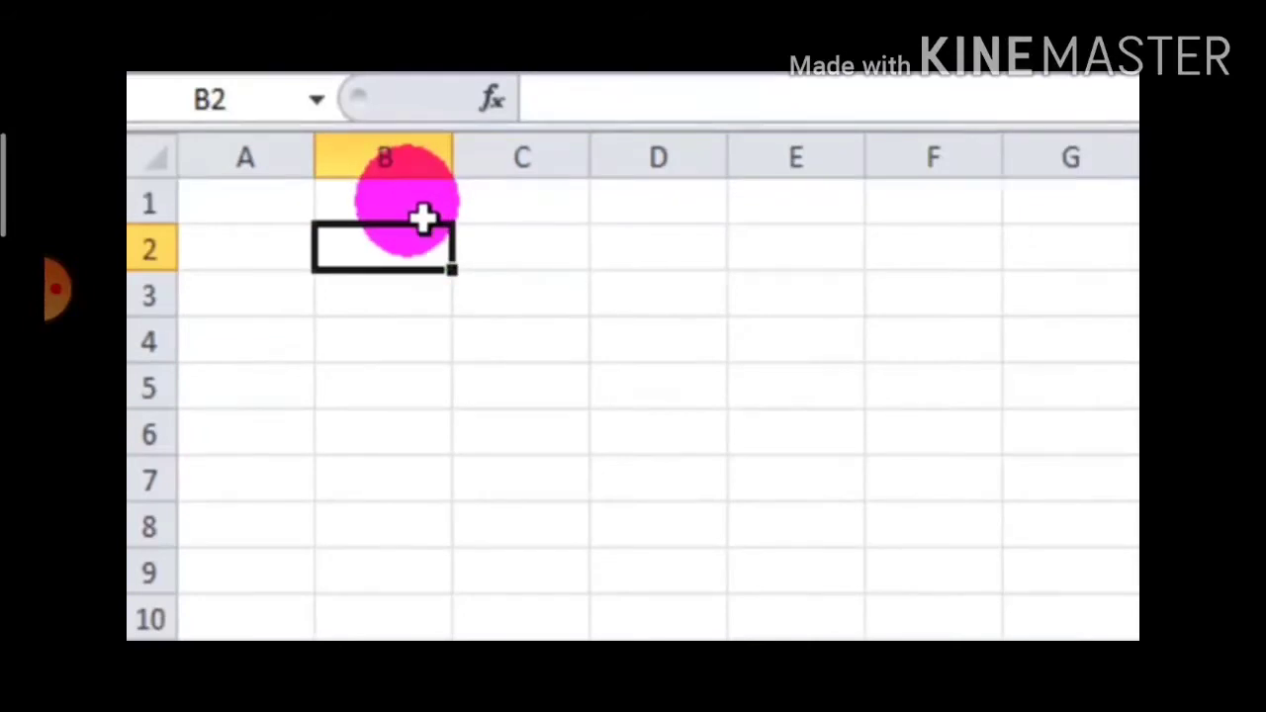
click(424, 217)
drag(423, 216, 712, 500)
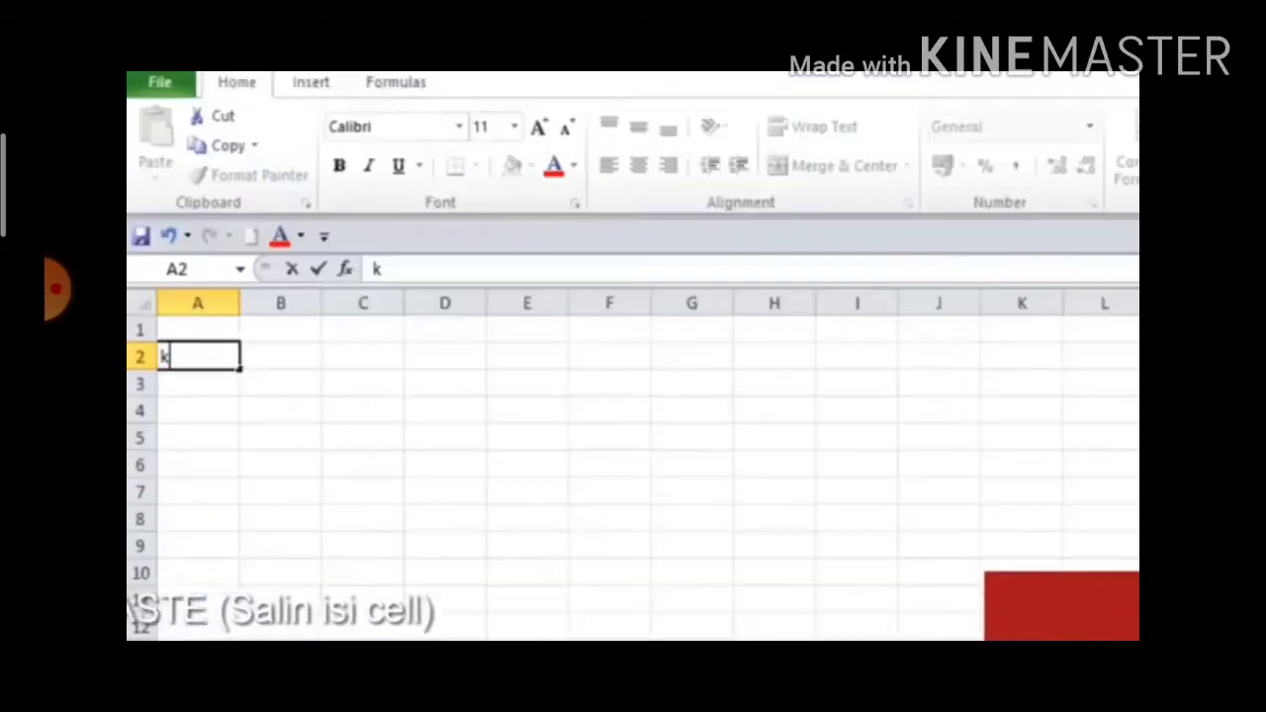
Step: Enter "kopi" in cell A2 and copy that cell
text(opi)
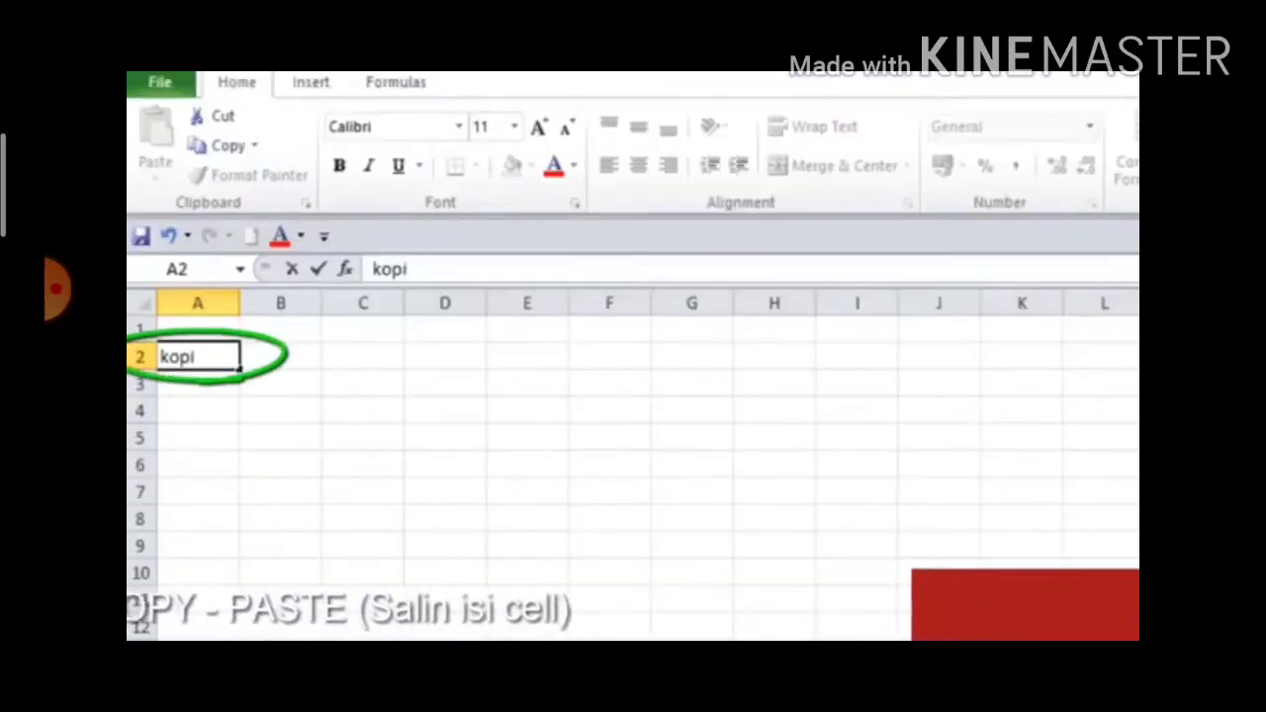
key(Return)
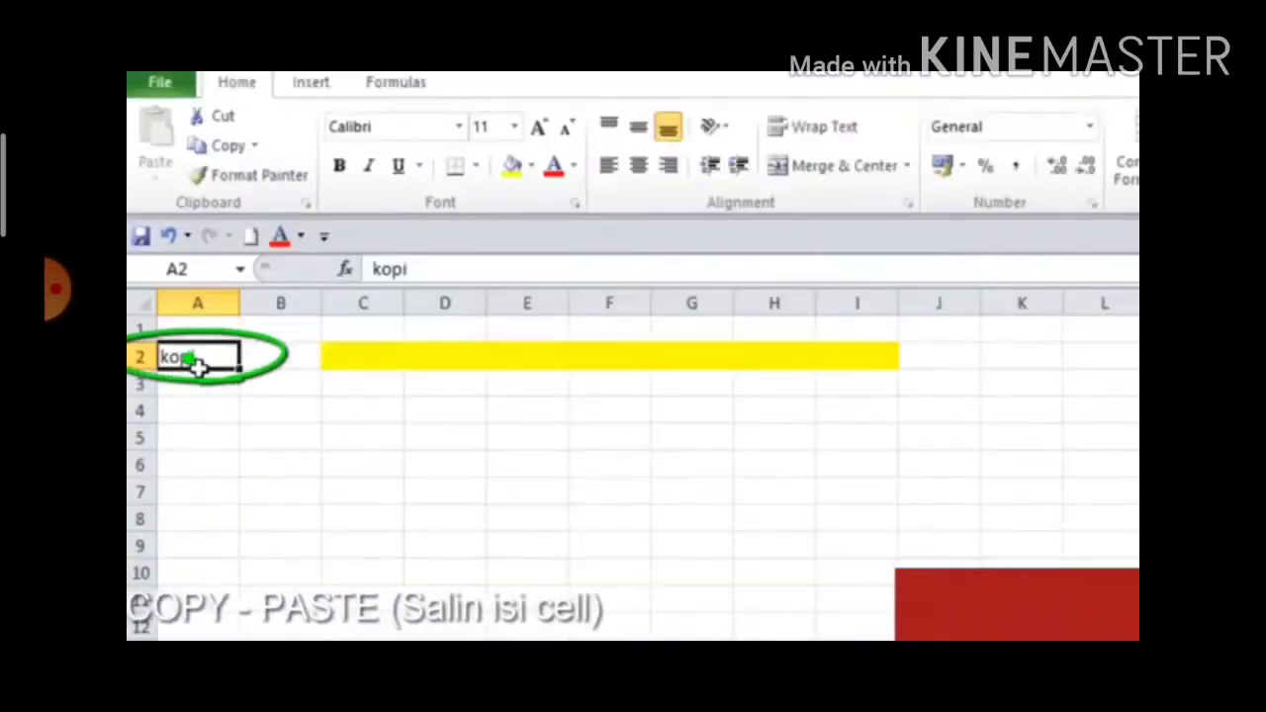
click(198, 364)
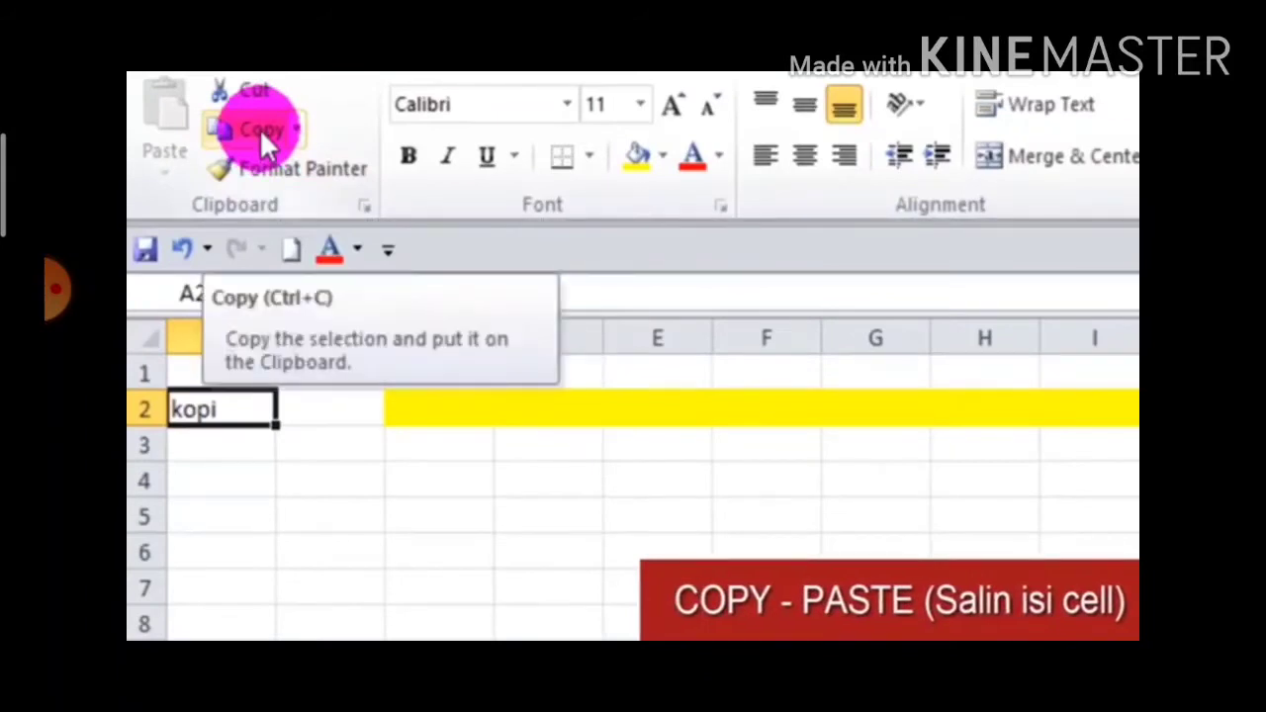
click(259, 128)
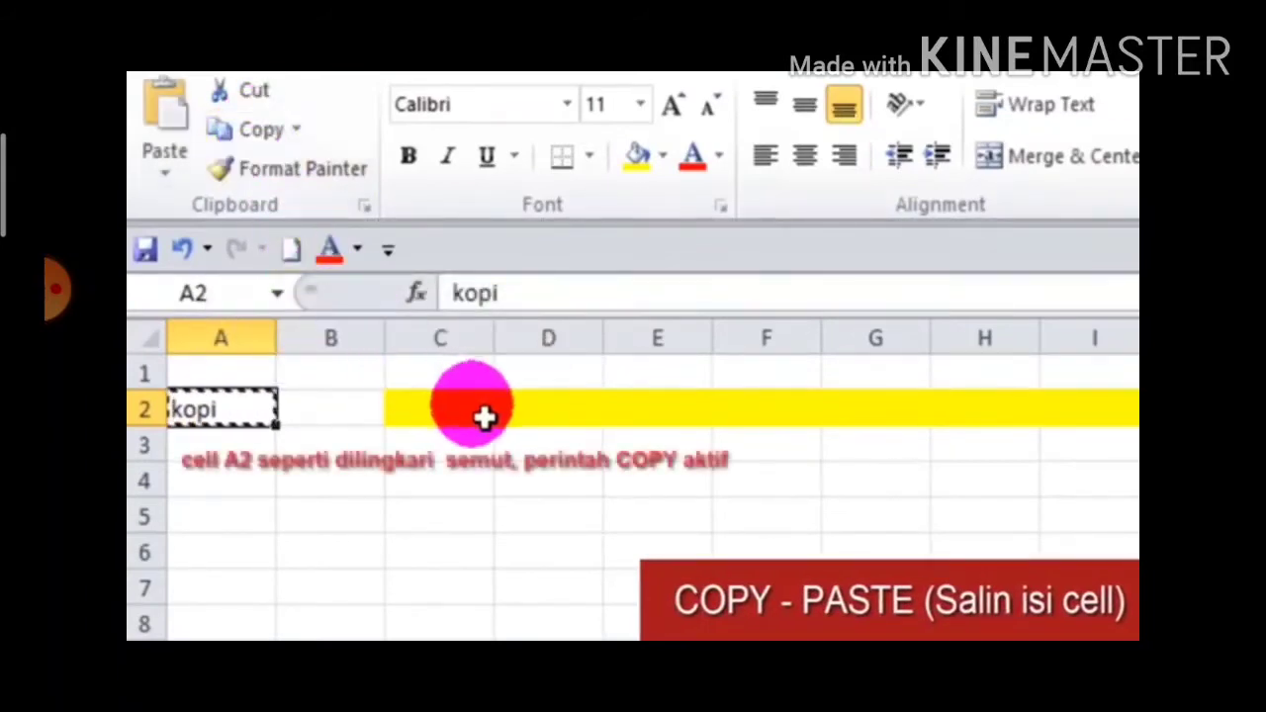
Step: Paste the copied cell into the yellow range C2:I2
click(449, 419)
mouse_move(471, 423)
mouse_down()
mouse_move(990, 441)
mouse_move(1084, 416)
mouse_move(1070, 397)
mouse_up()
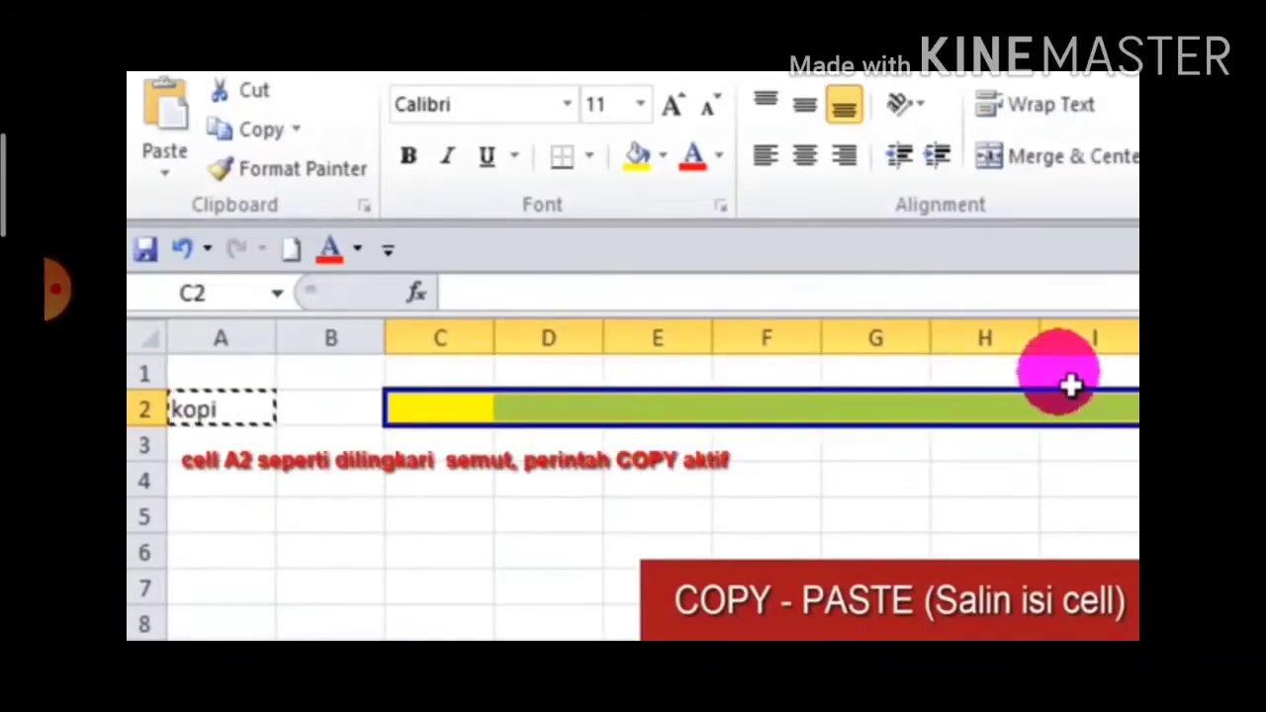
click(160, 116)
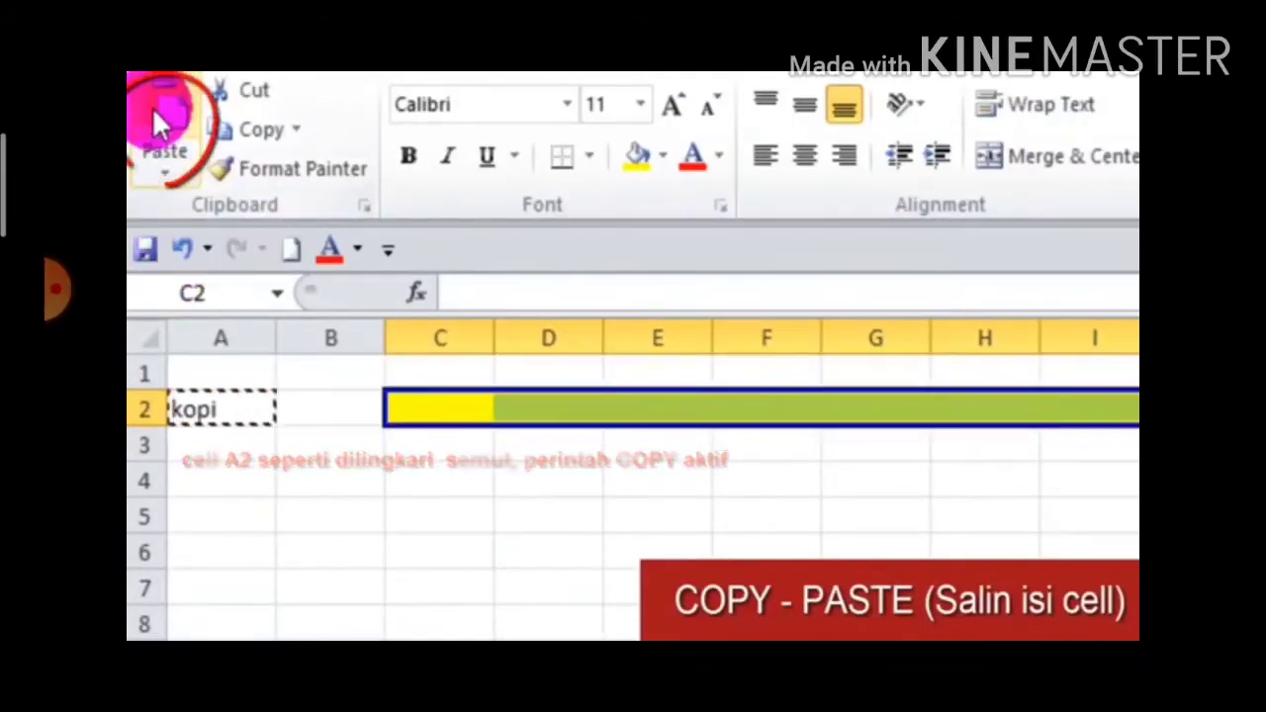
click(153, 110)
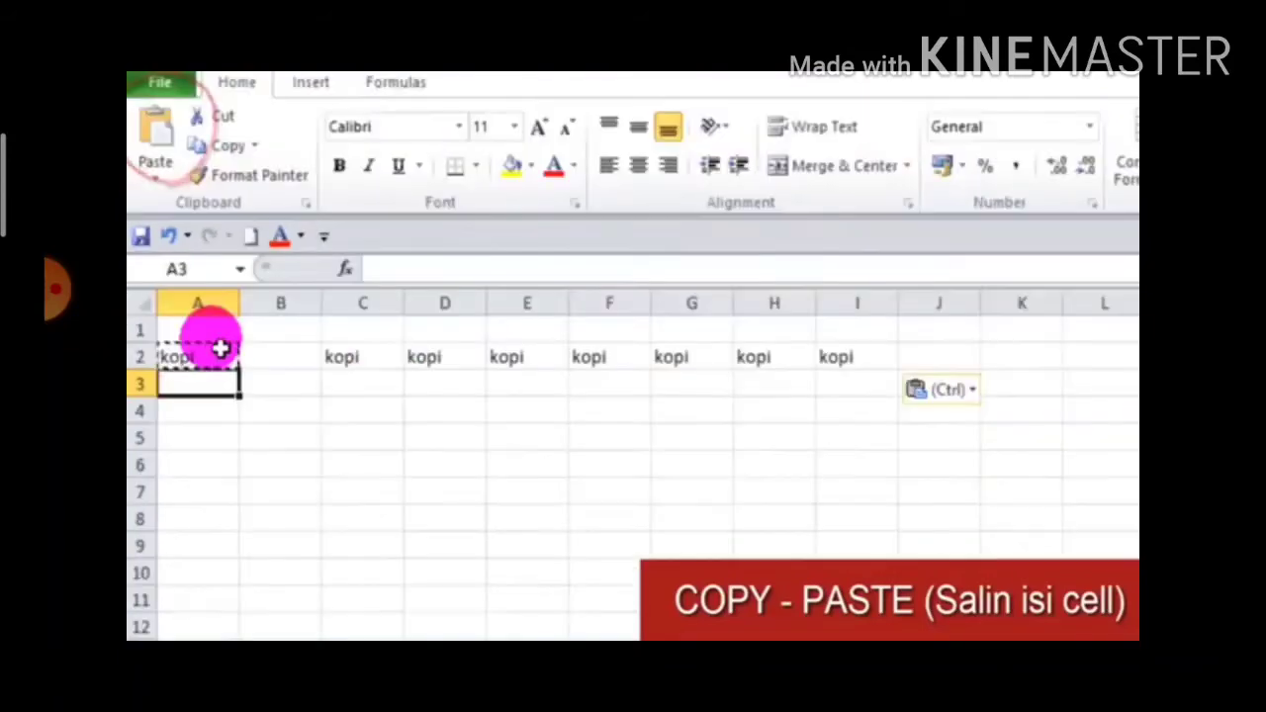
Step: Enter "kopi" in cell A3 and copy it into the range C3:I3
text(kopi)
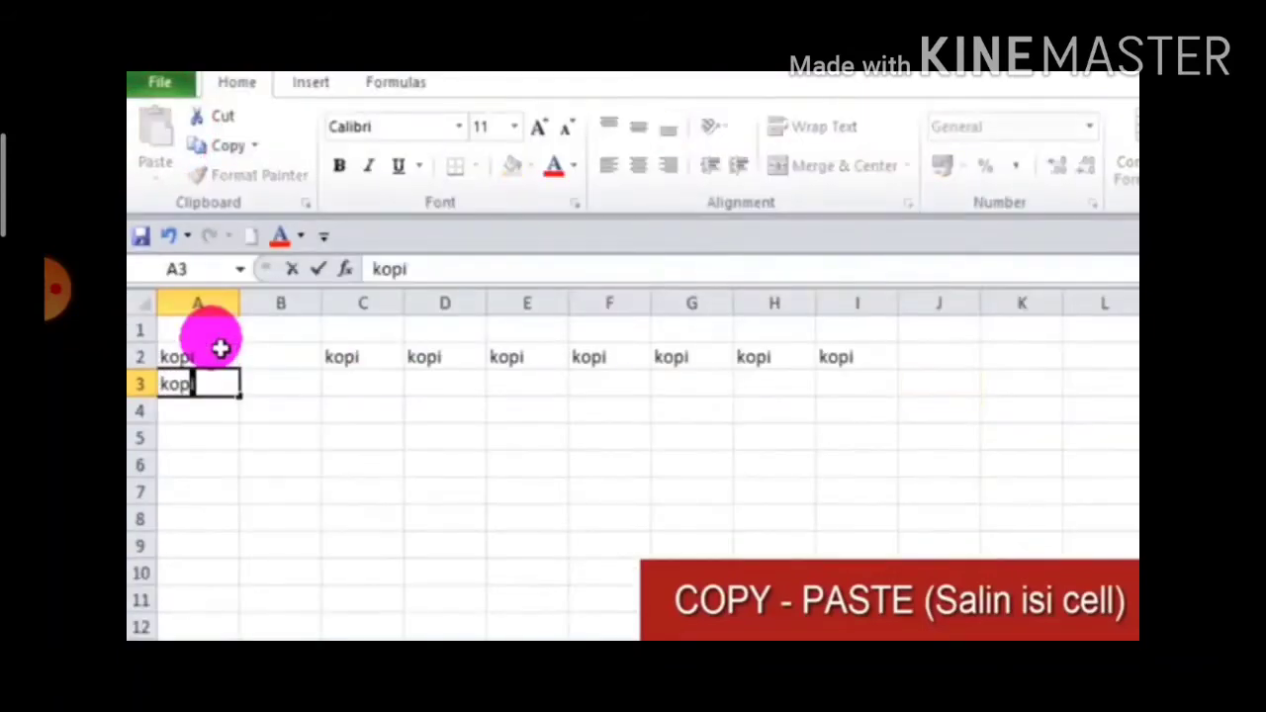
key(Return)
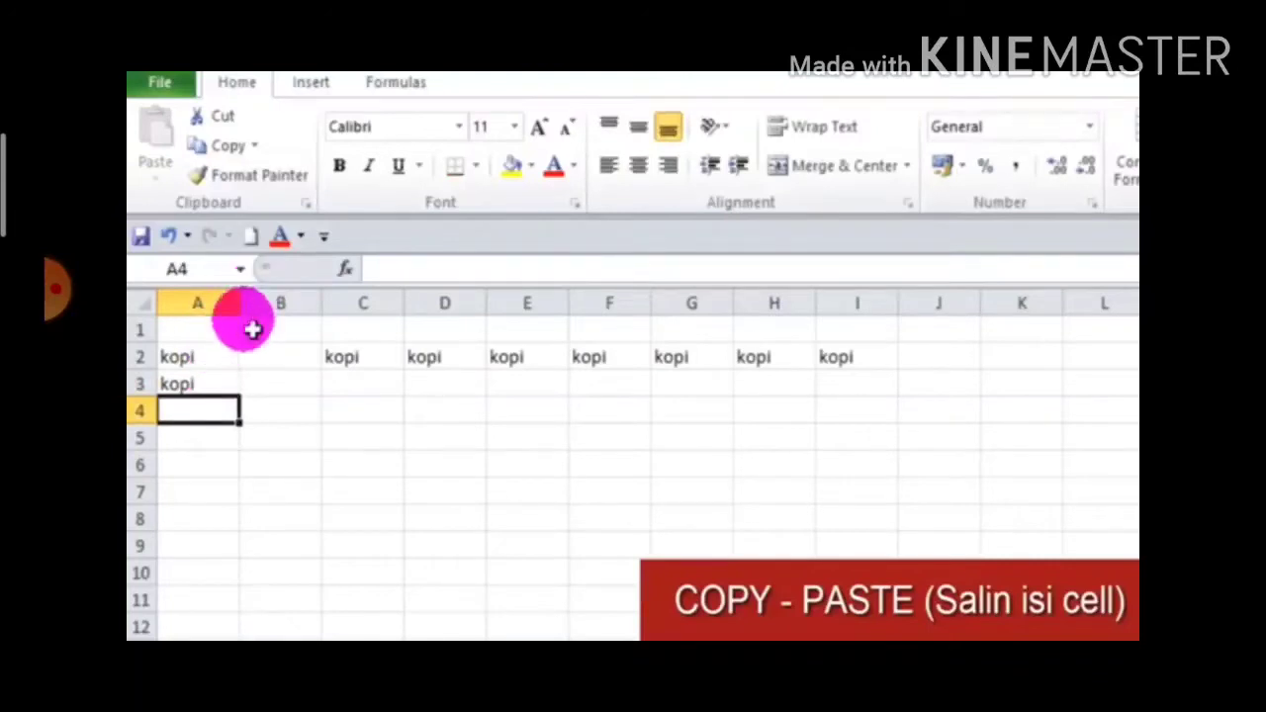
click(208, 386)
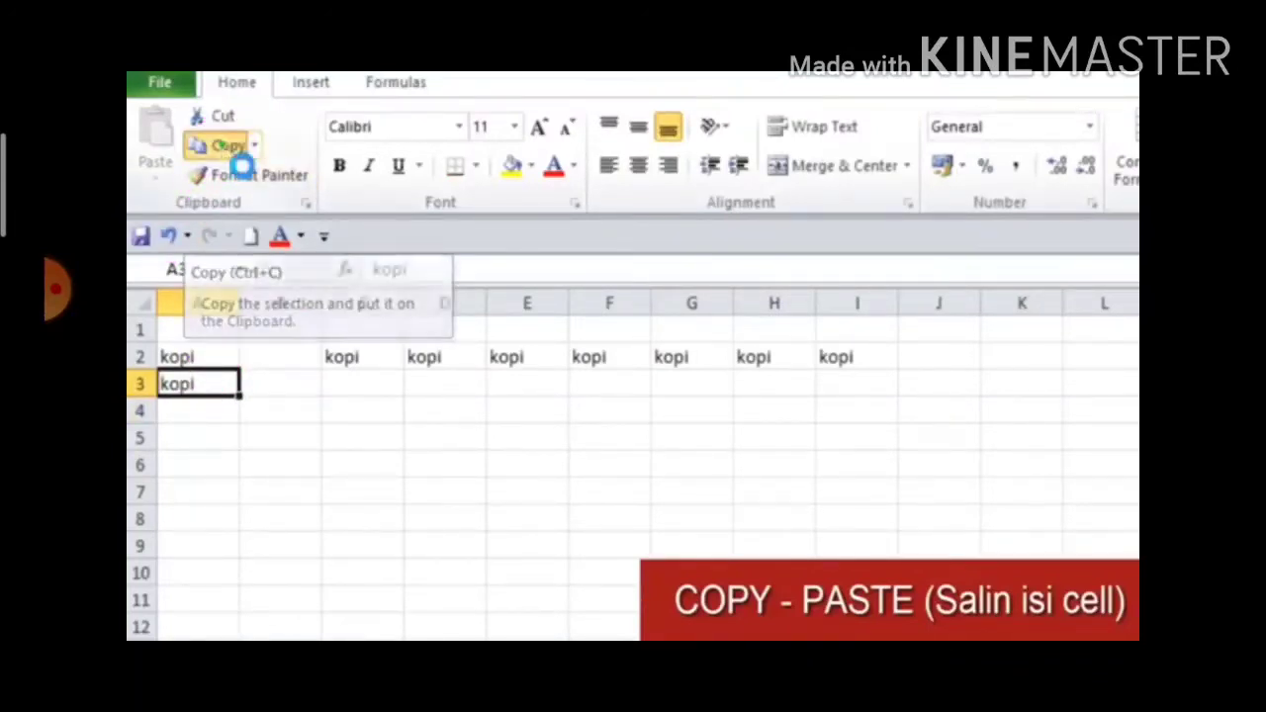
click(225, 148)
drag(345, 390, 473, 398)
drag(627, 404, 841, 382)
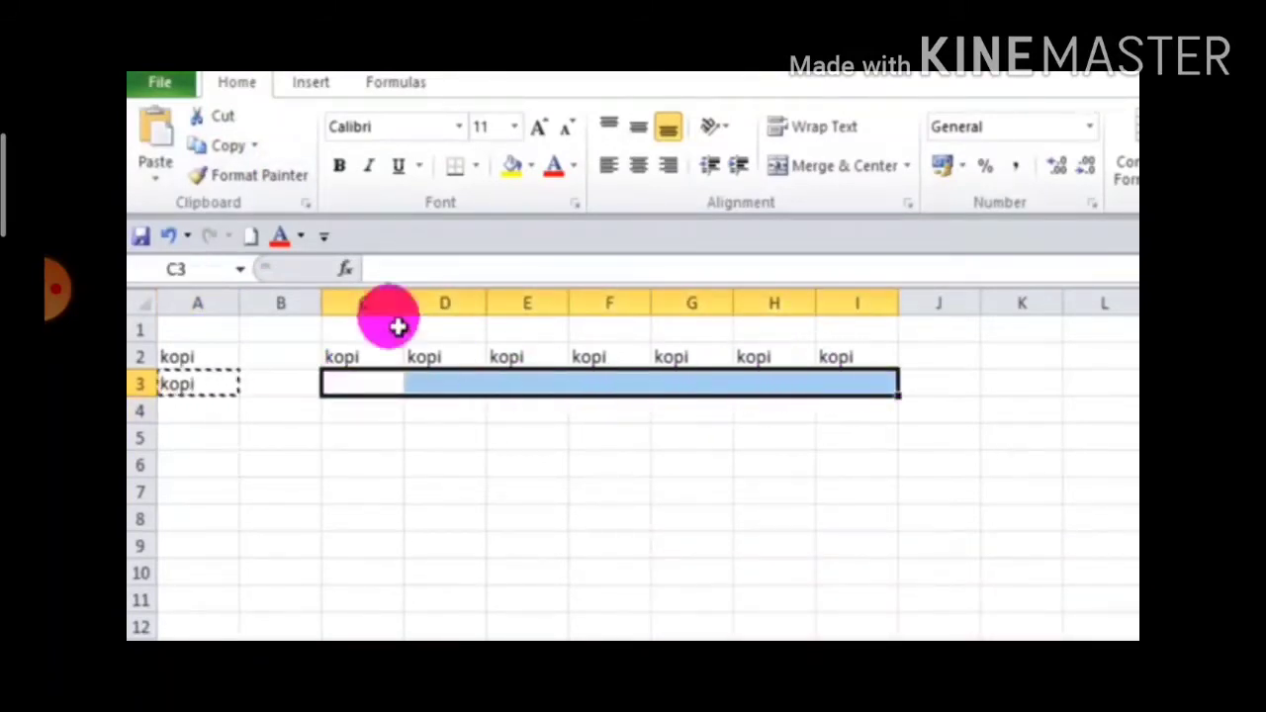
click(158, 134)
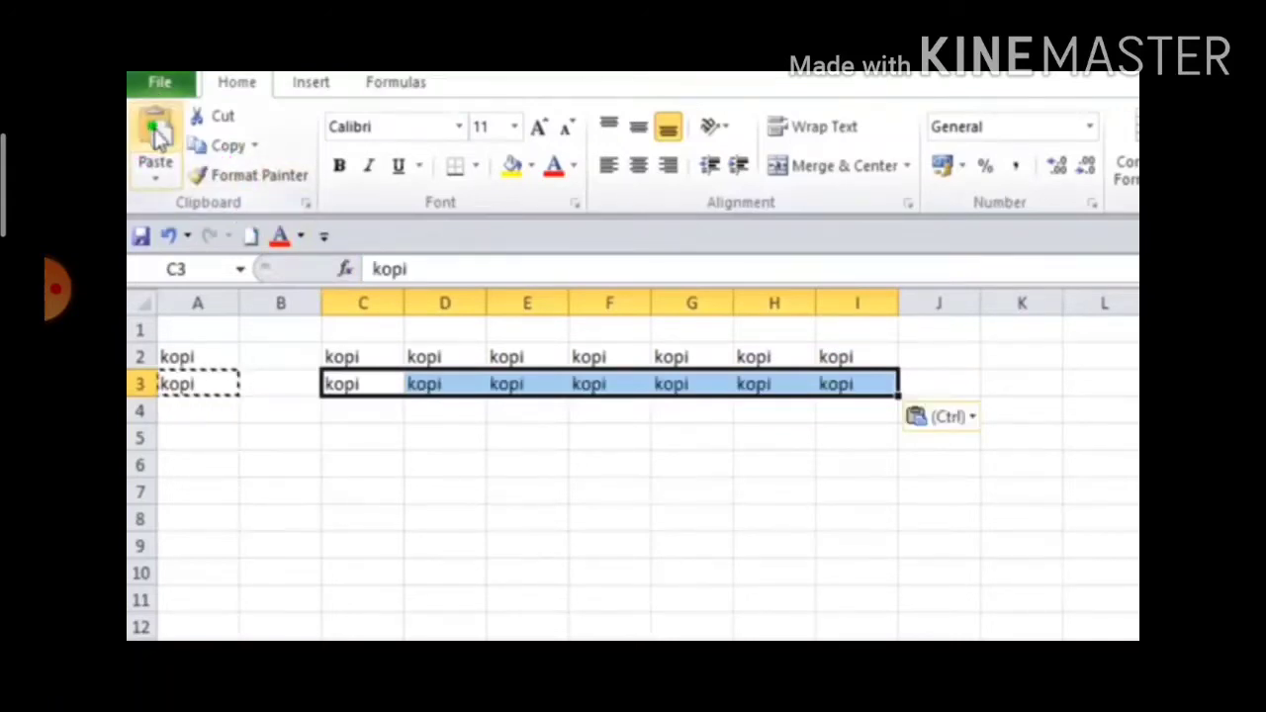
Step: Enter "kopi" in cell A4 and copy it into the range C4:I4
click(202, 415)
text(kopi)
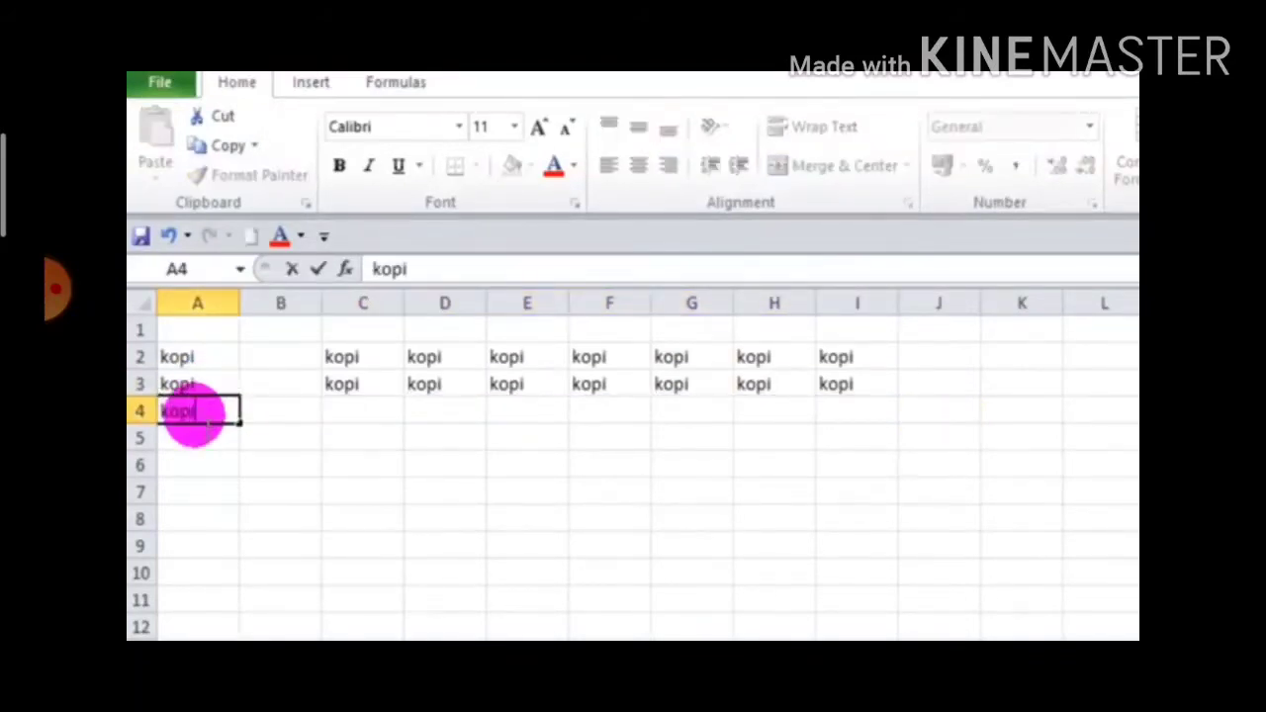
key(Return)
click(234, 413)
key(ctrl+c)
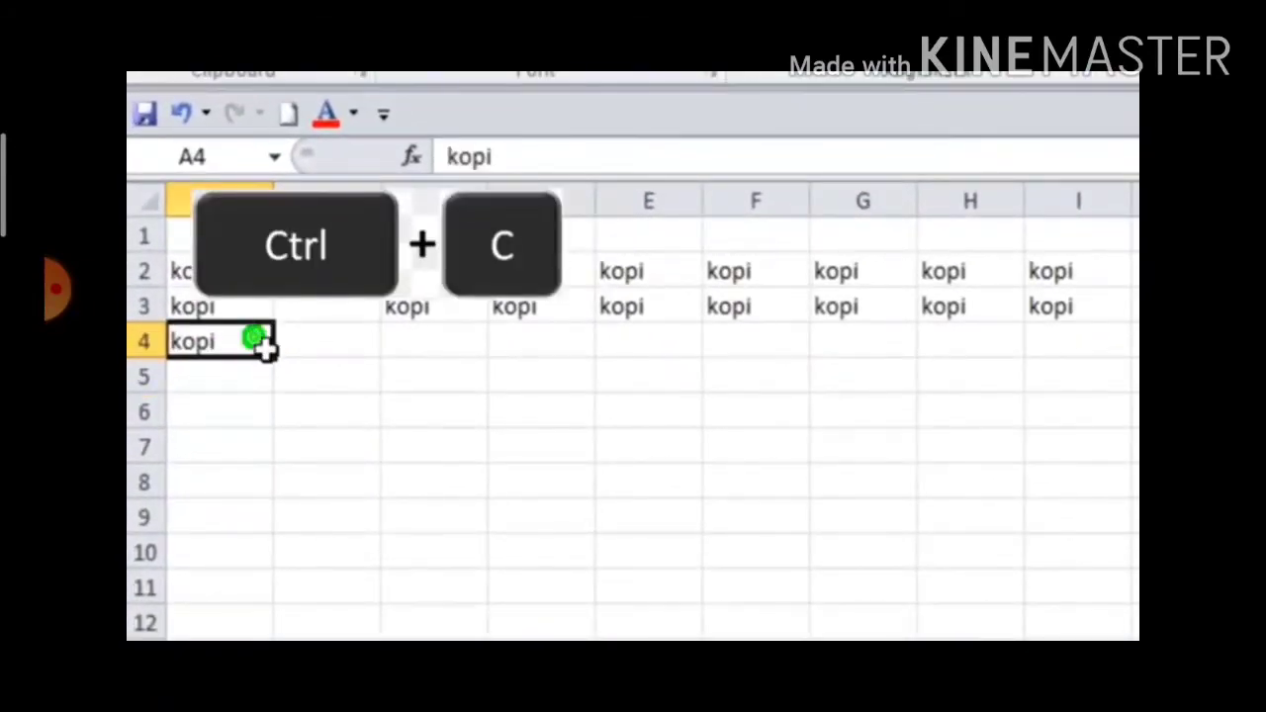
click(433, 346)
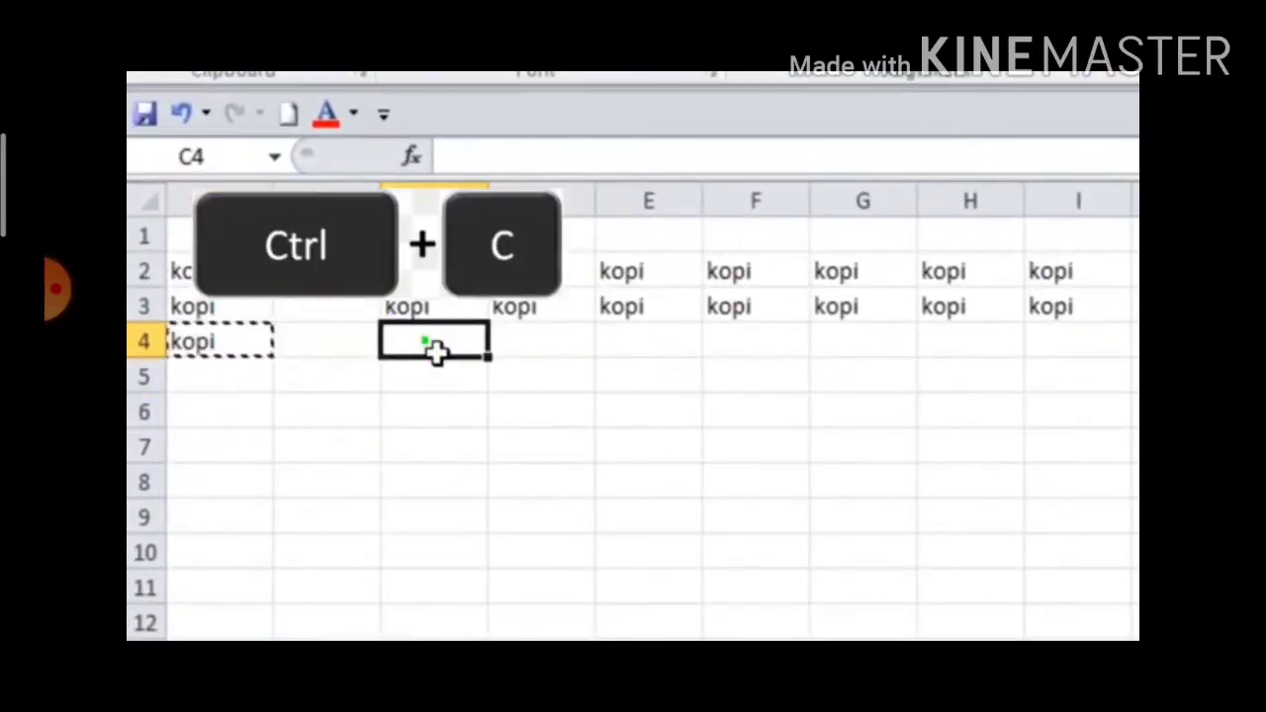
drag(435, 351, 1051, 359)
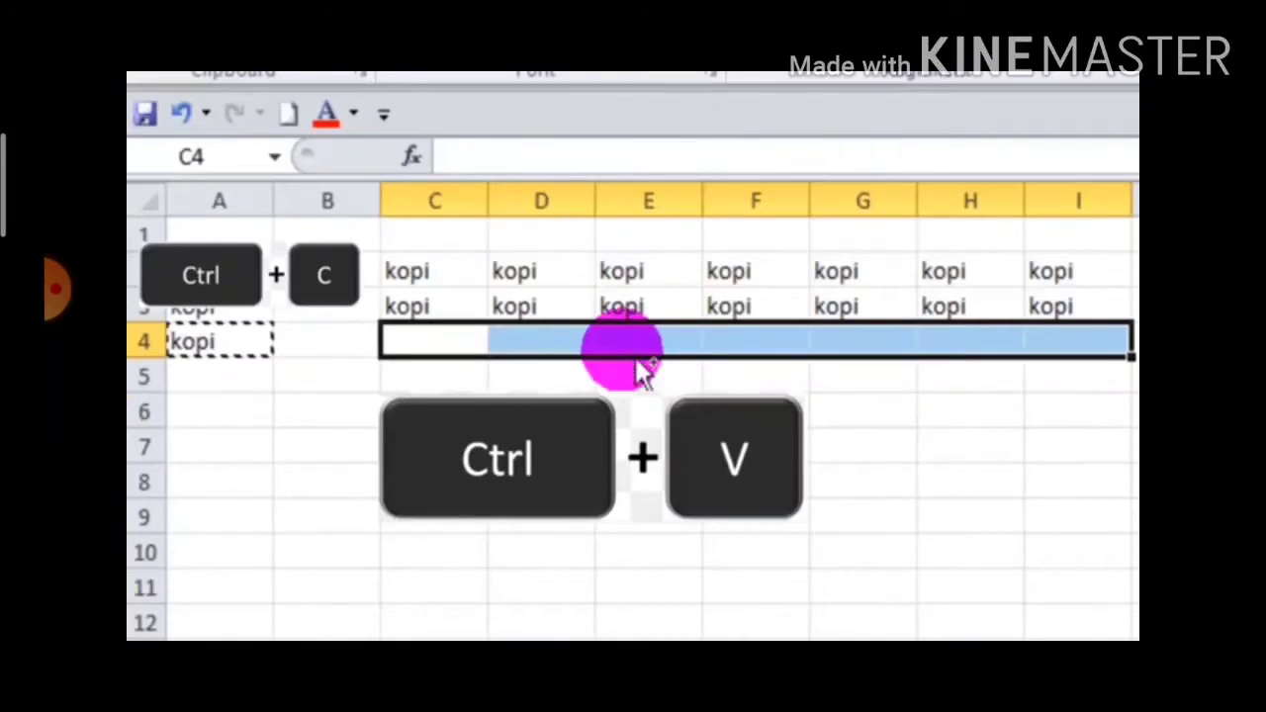
key(ctrl+v)
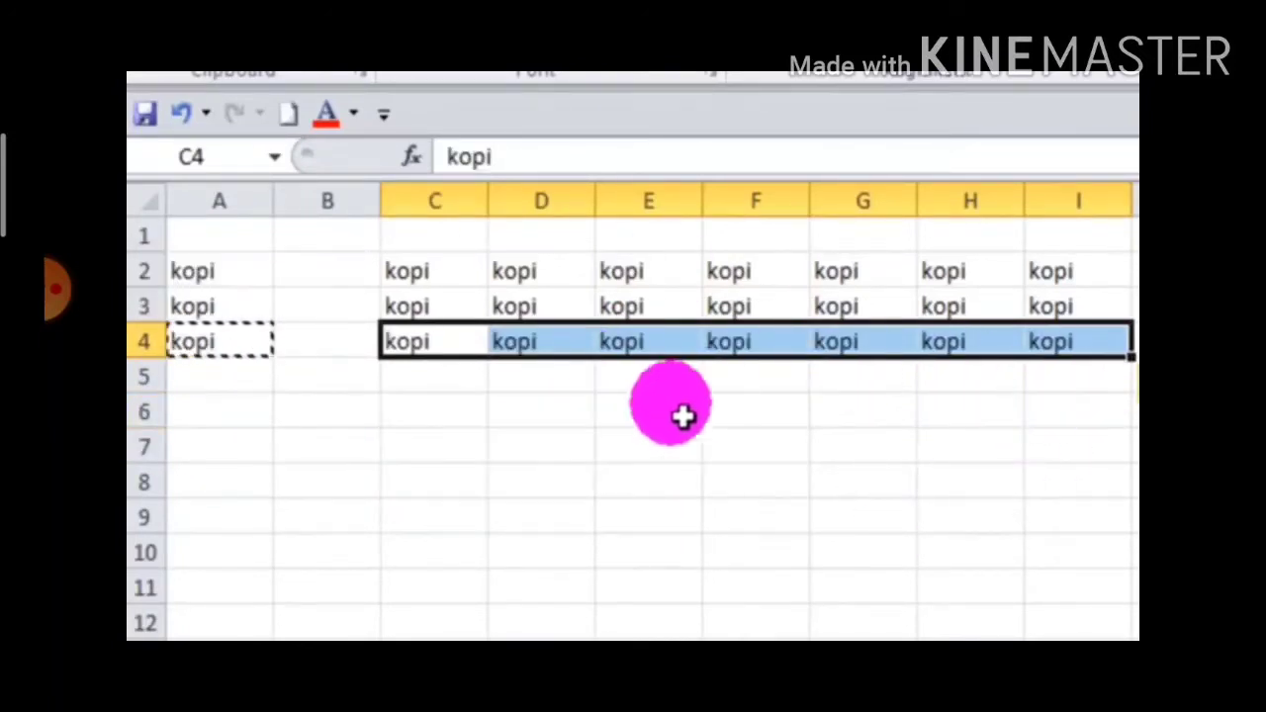
Step: Fill the content of cell I4 down column I through row 13
click(434, 348)
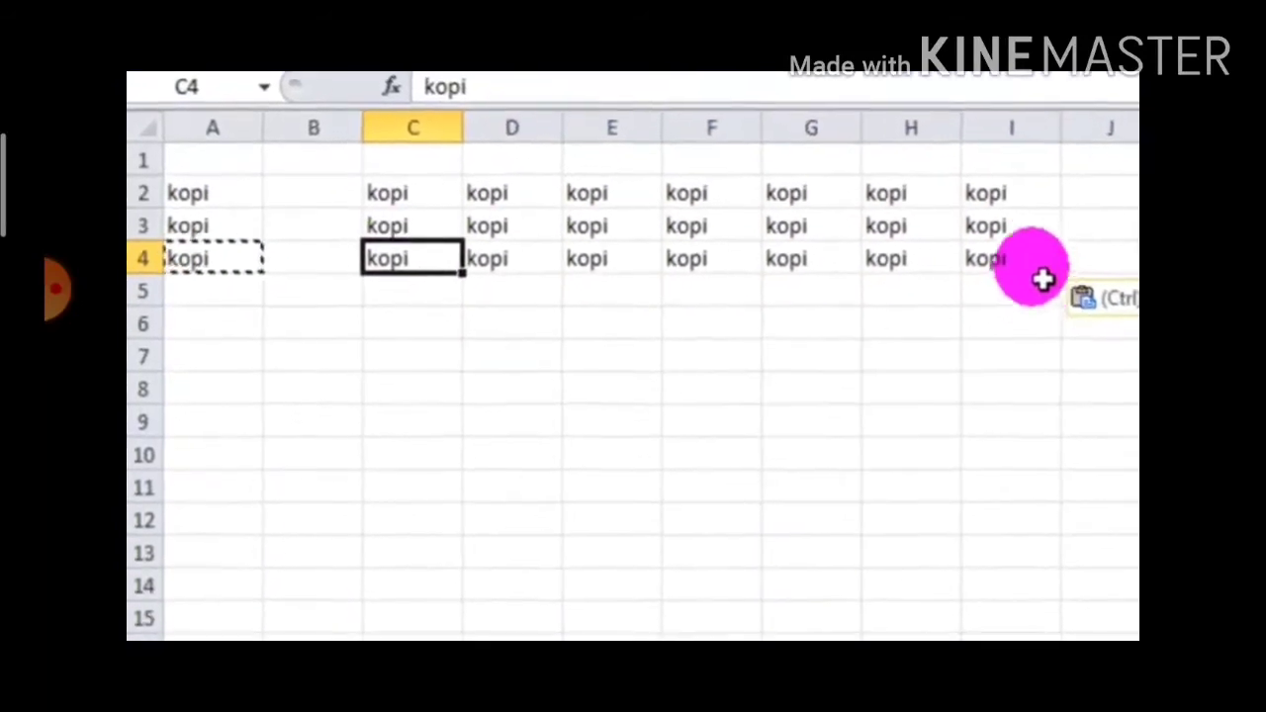
click(997, 223)
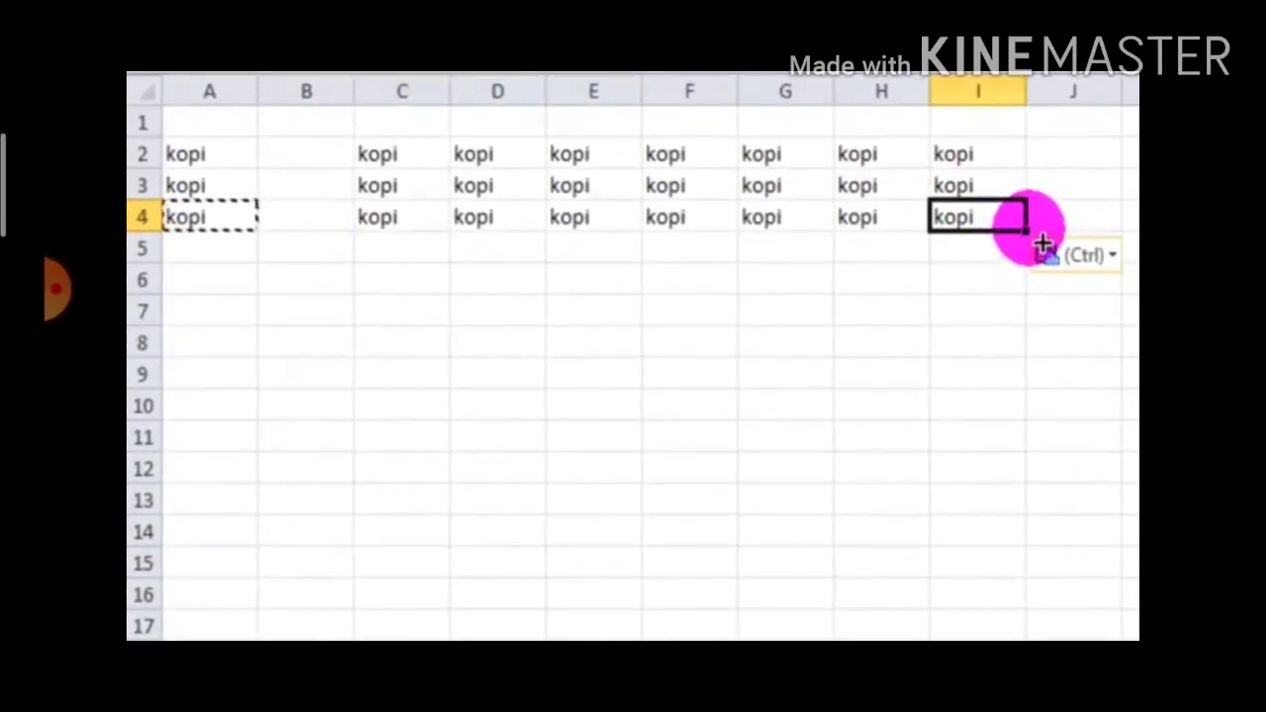
drag(1026, 230, 1045, 529)
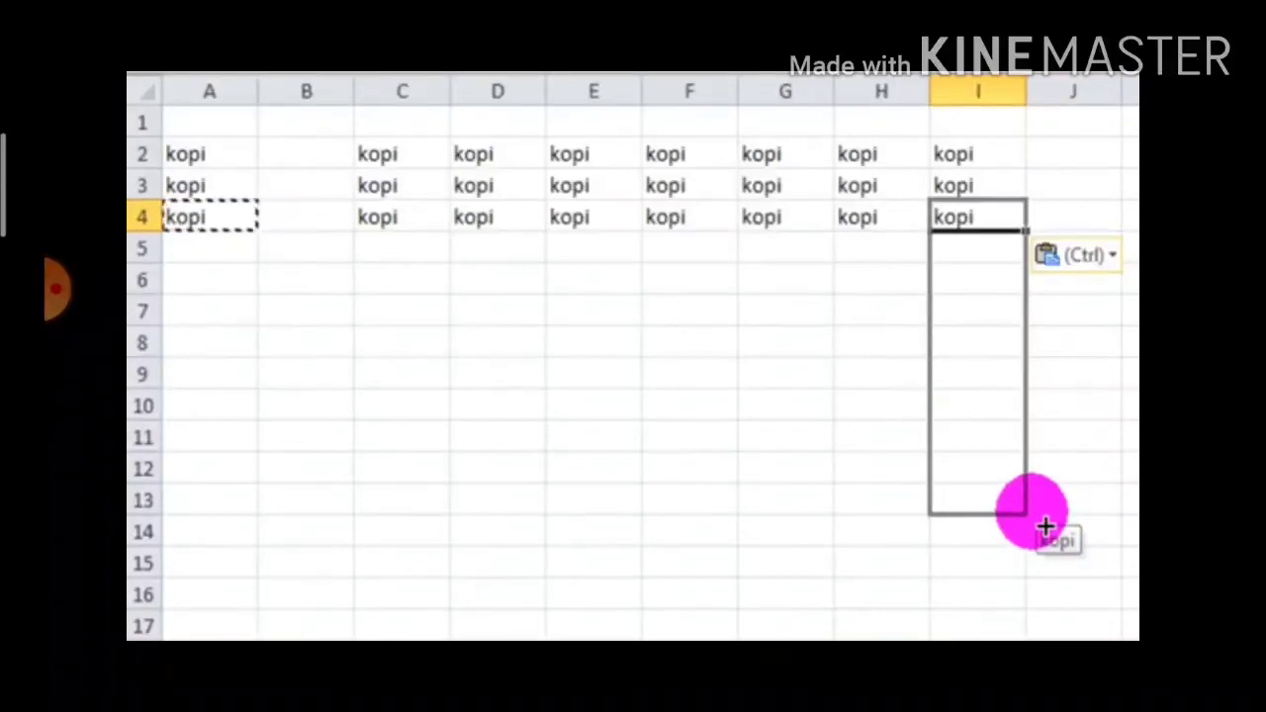
drag(1045, 524, 1043, 529)
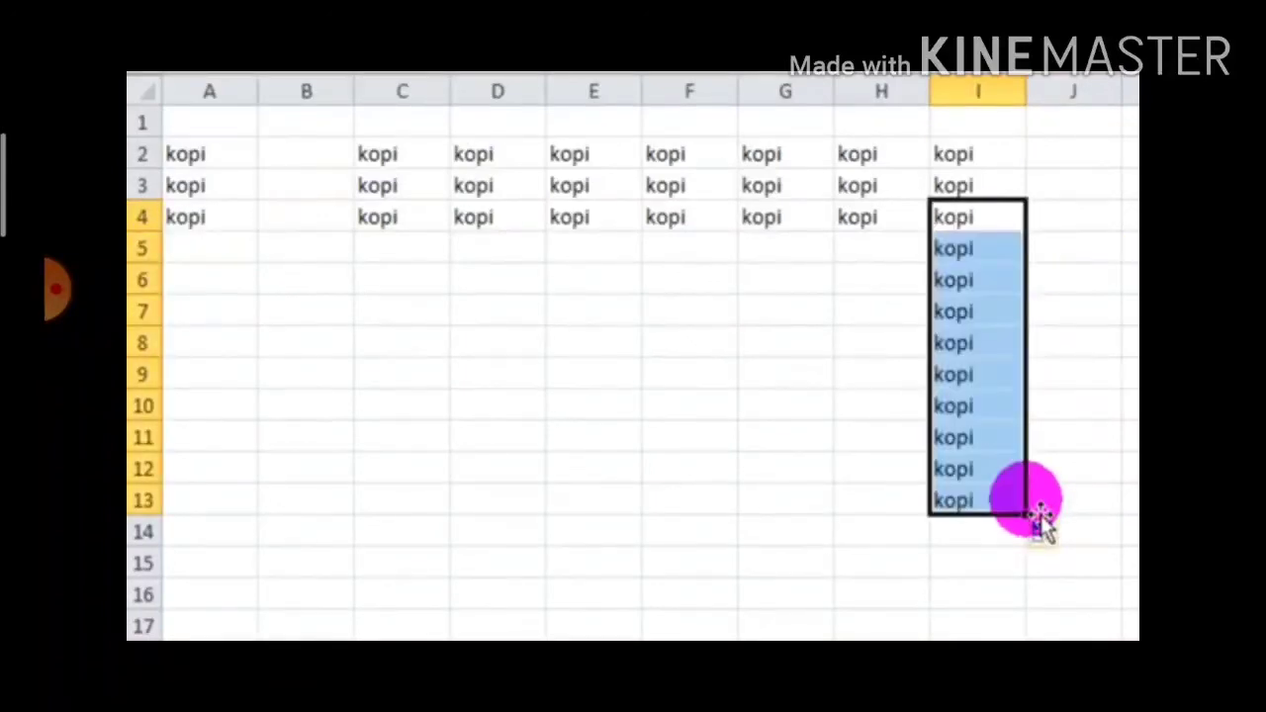
click(1112, 374)
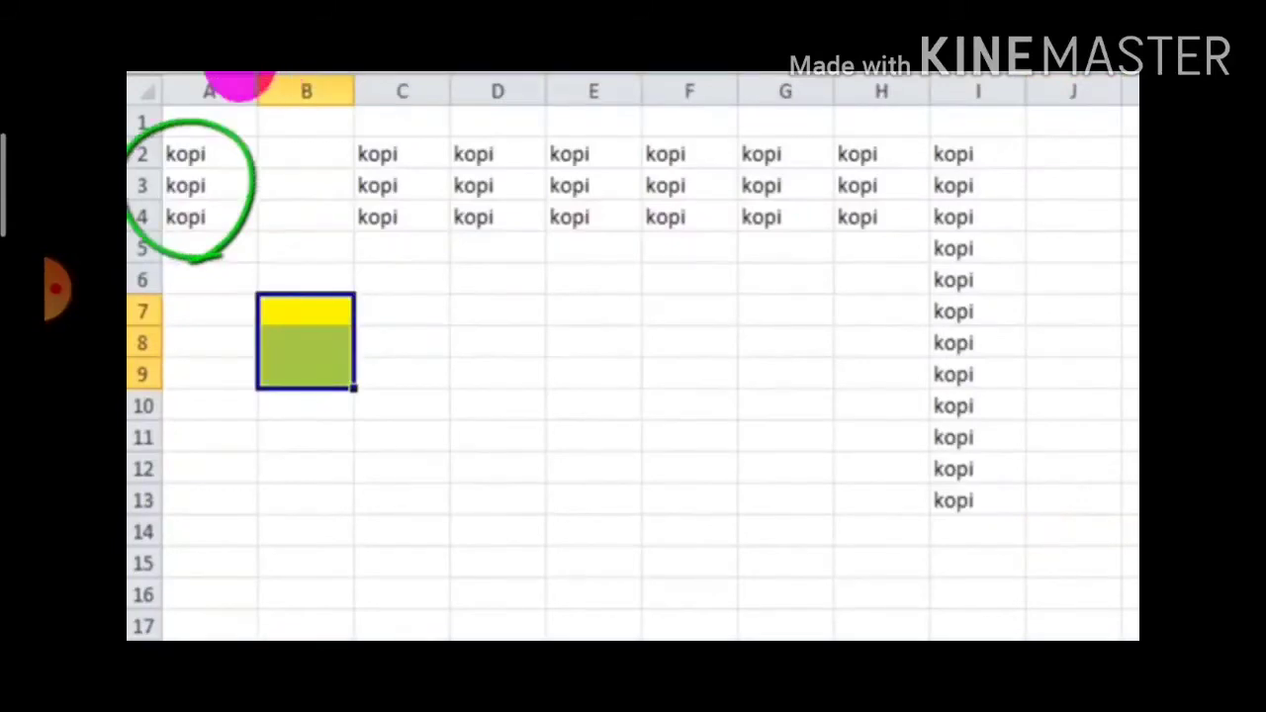
Step: Cut the three "kopi" cells A2:A4 and paste them into the yellow range B7:B9
drag(196, 156, 204, 218)
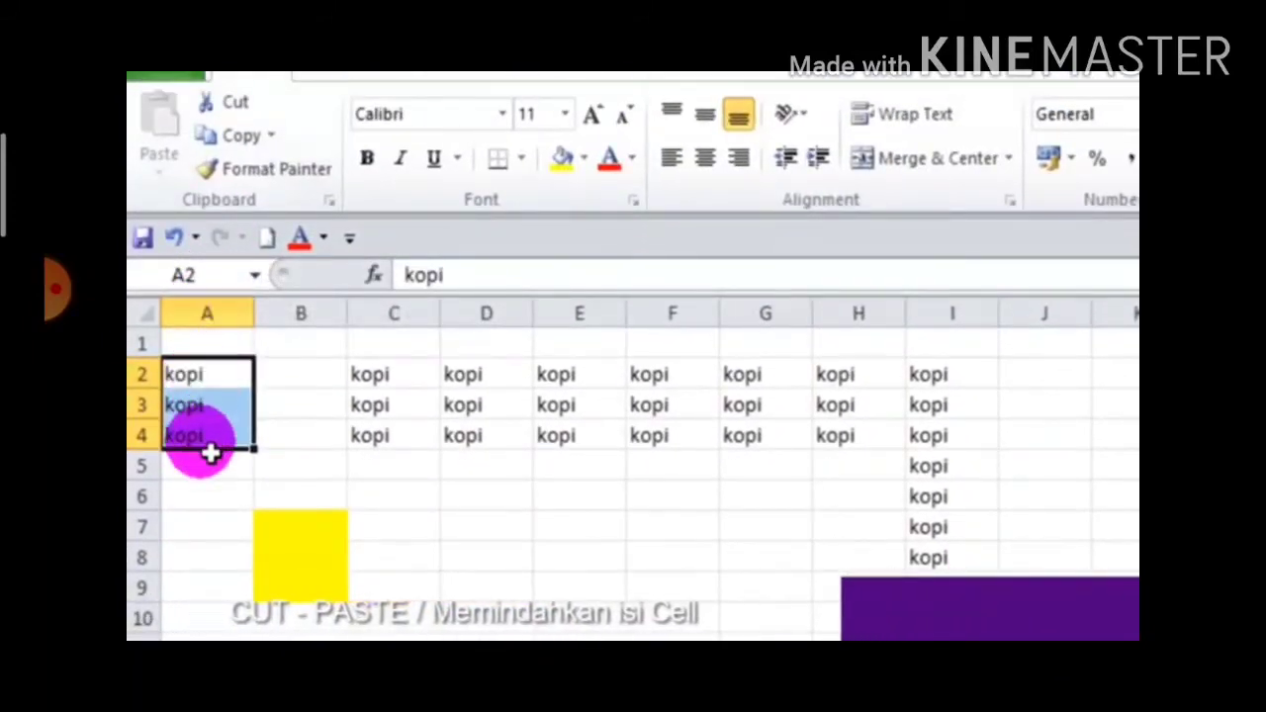
click(241, 104)
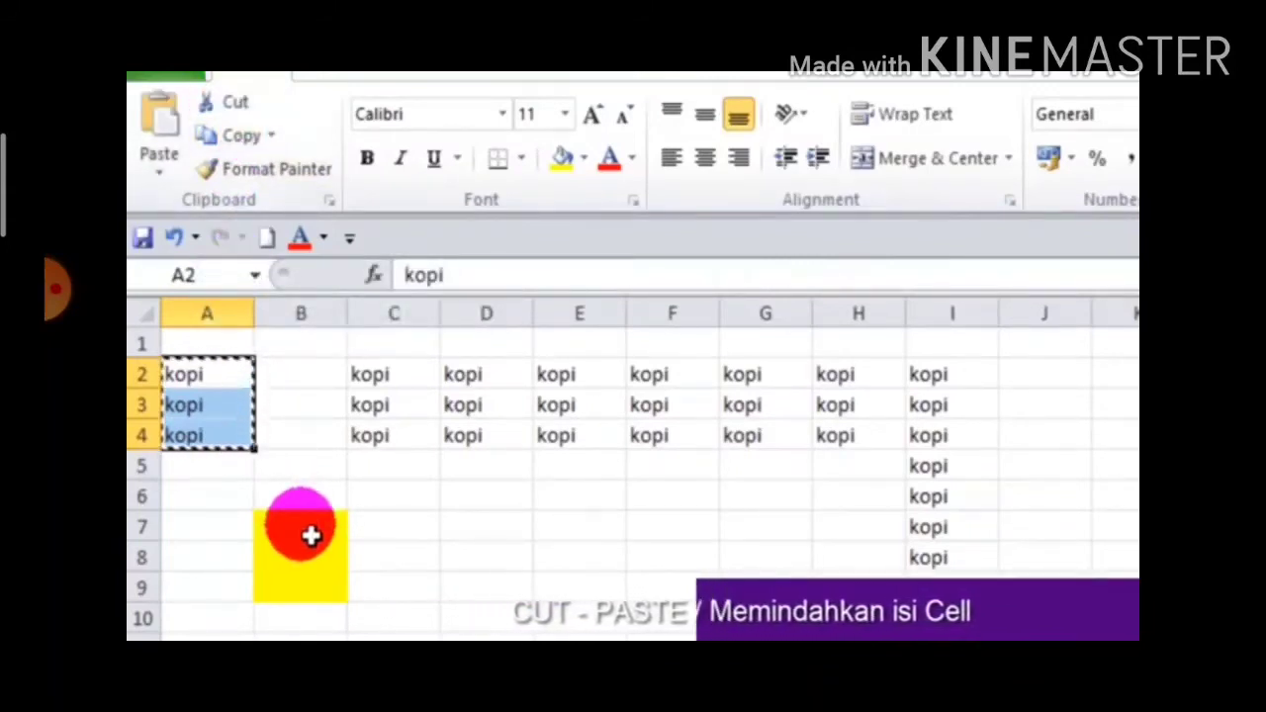
click(311, 535)
drag(316, 543, 314, 590)
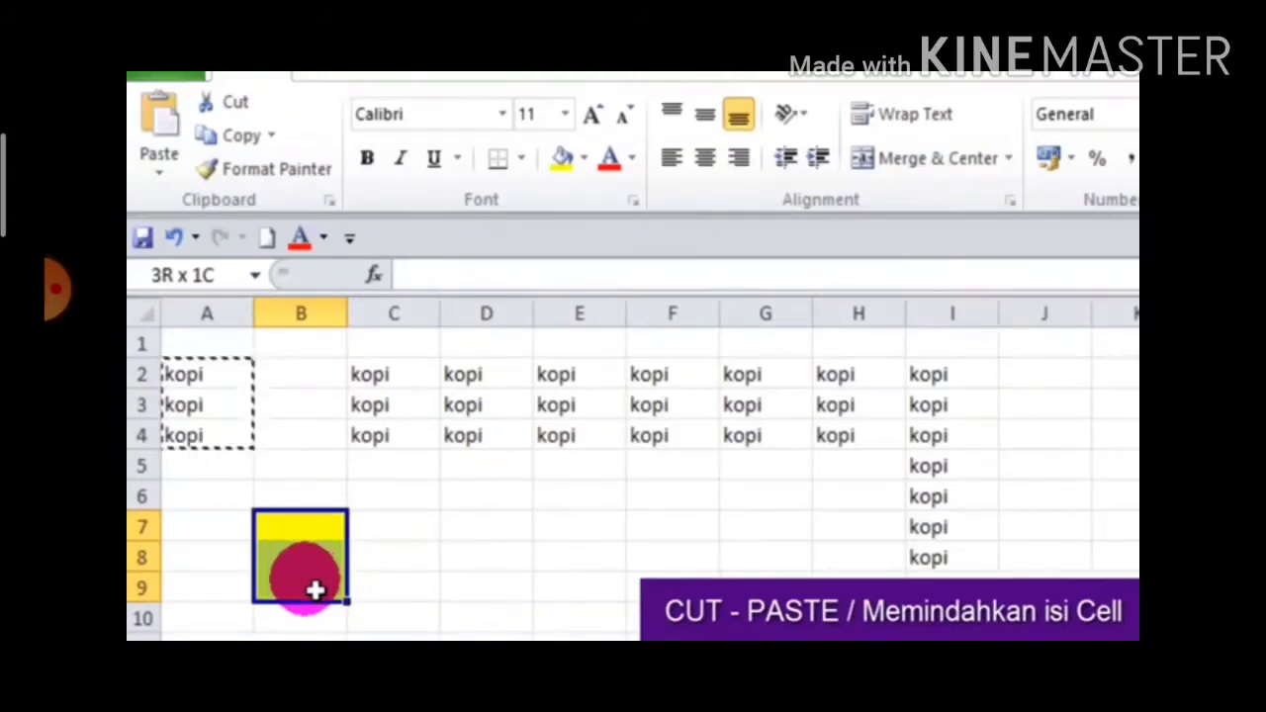
drag(315, 591, 315, 590)
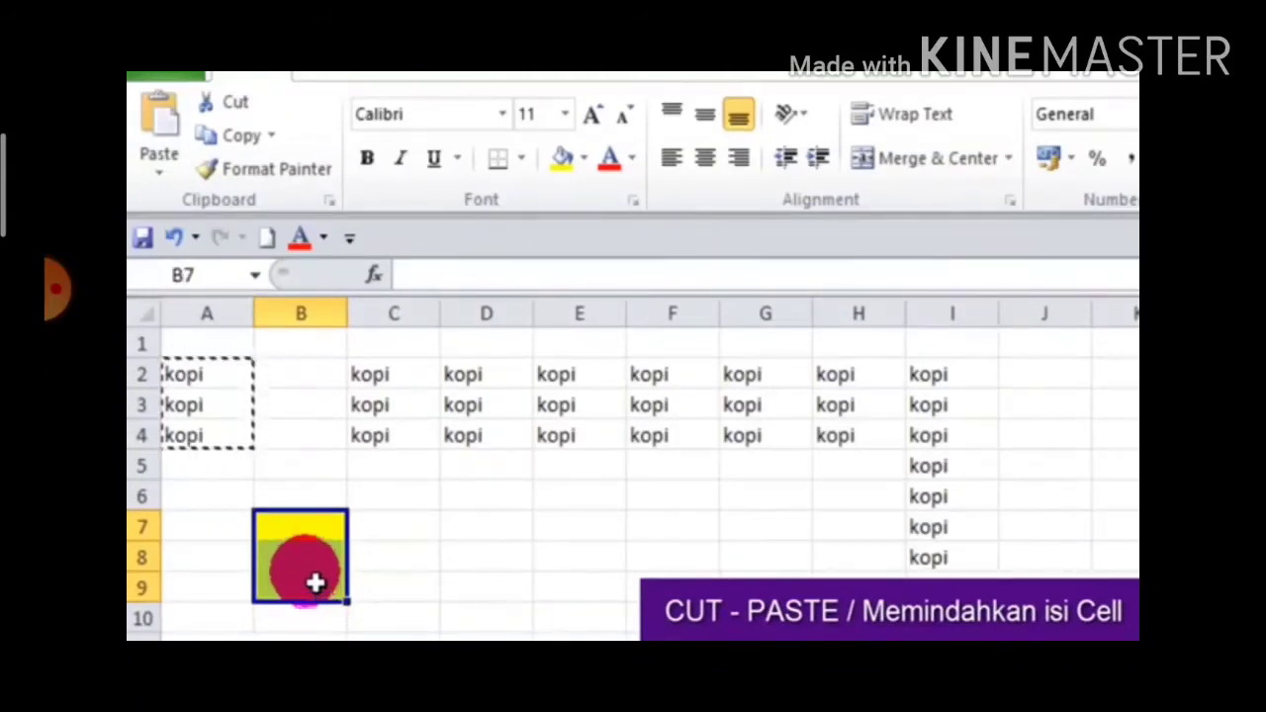
click(166, 117)
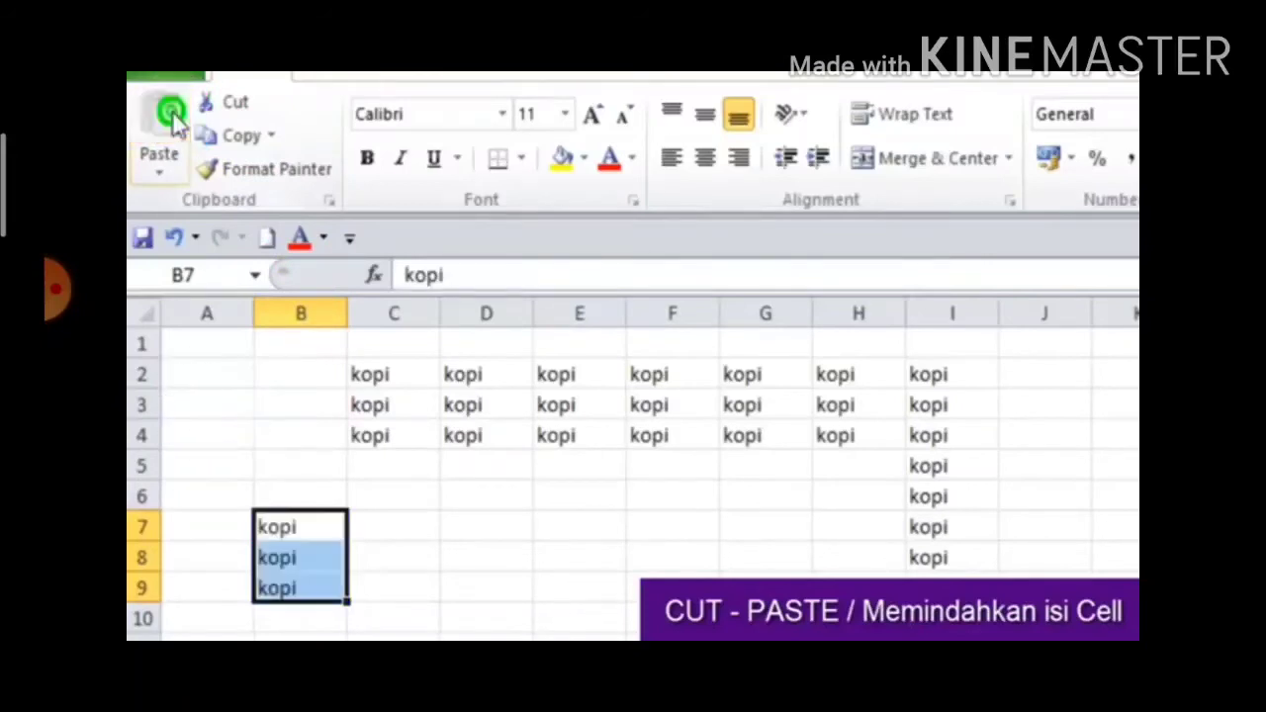
click(580, 513)
Step: Cut the cells B7:B9 and paste them starting at cell D7
drag(330, 534, 326, 589)
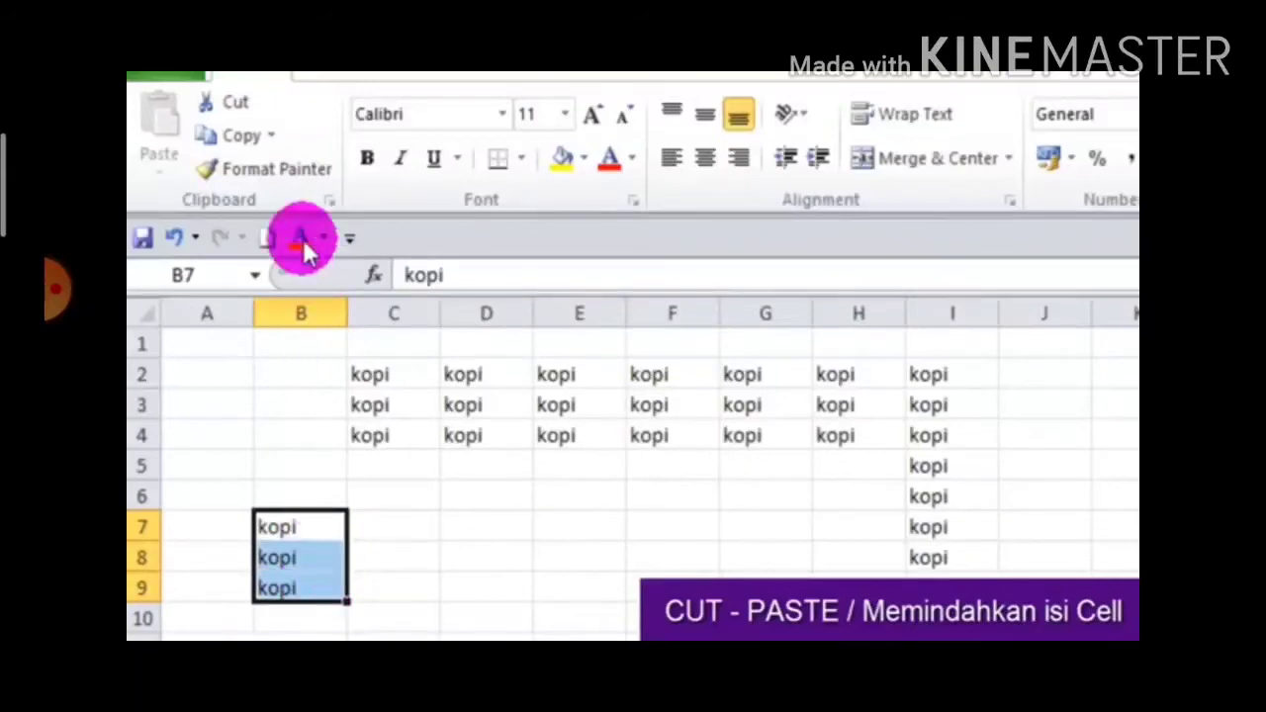
click(237, 103)
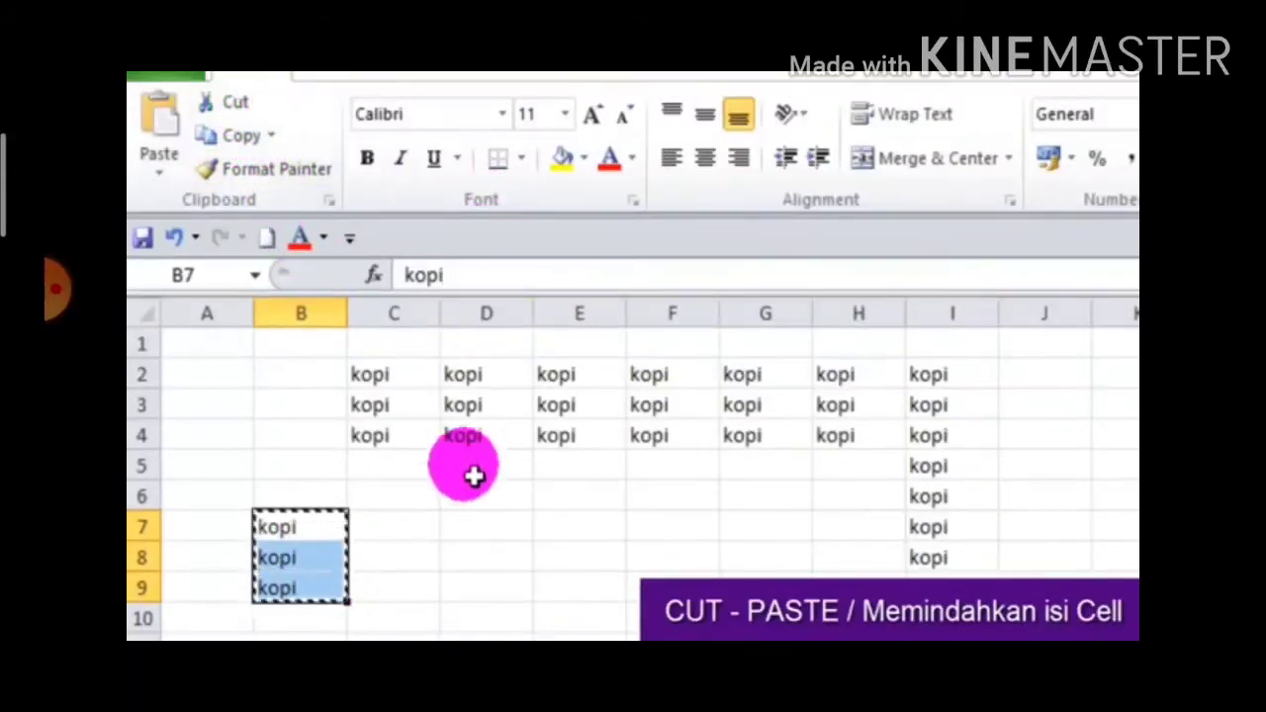
click(485, 538)
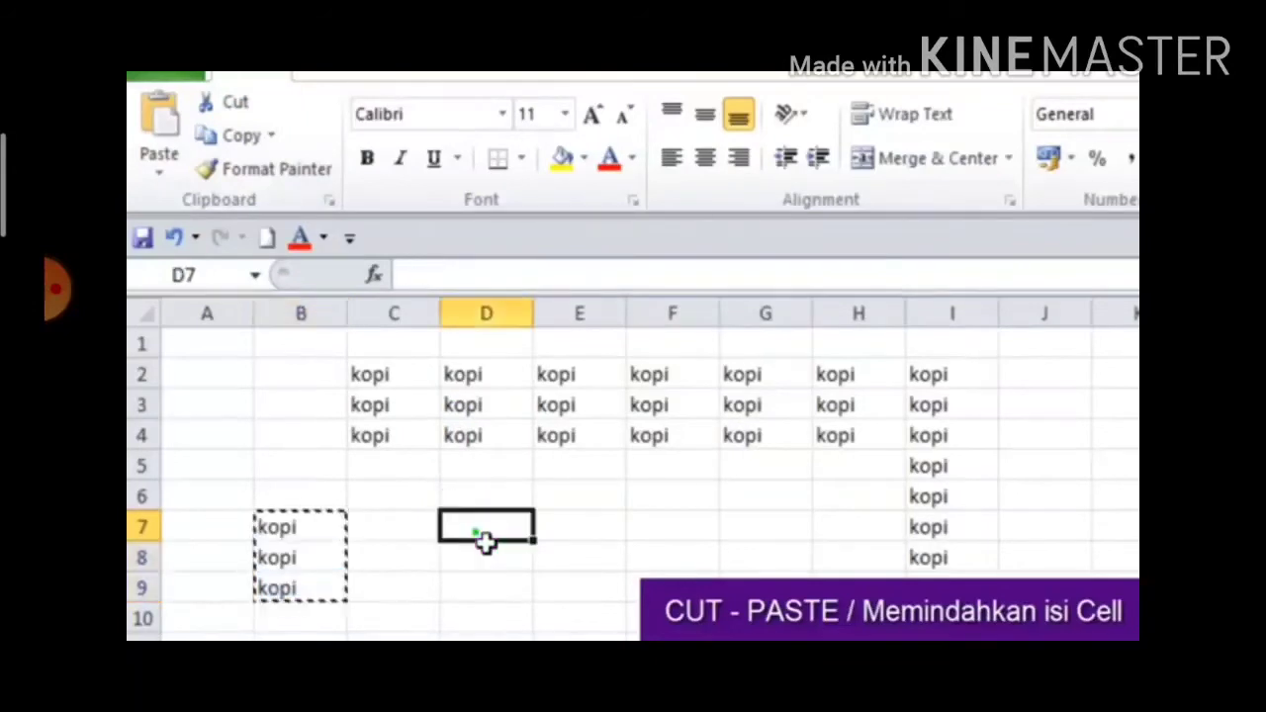
click(166, 110)
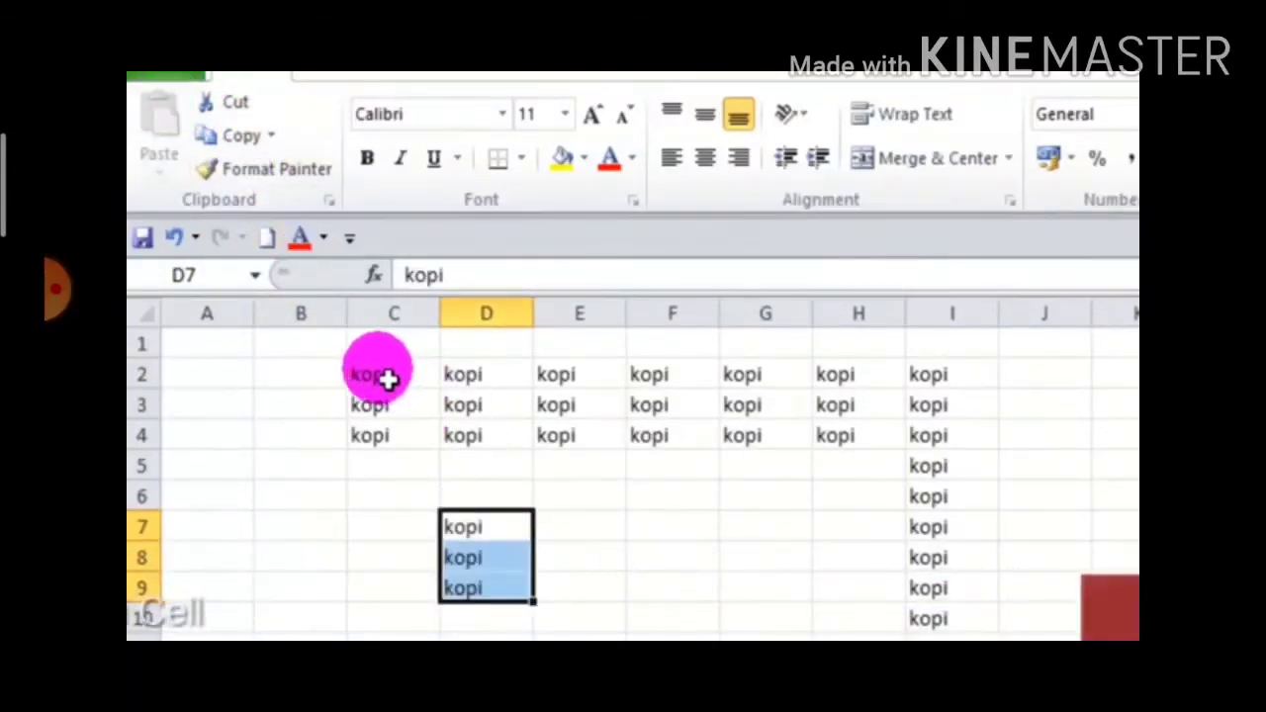
Step: Clear the contents of C2:I2 and of all remaining "kopi" cells in columns C to I from row 3 down
drag(385, 378, 932, 396)
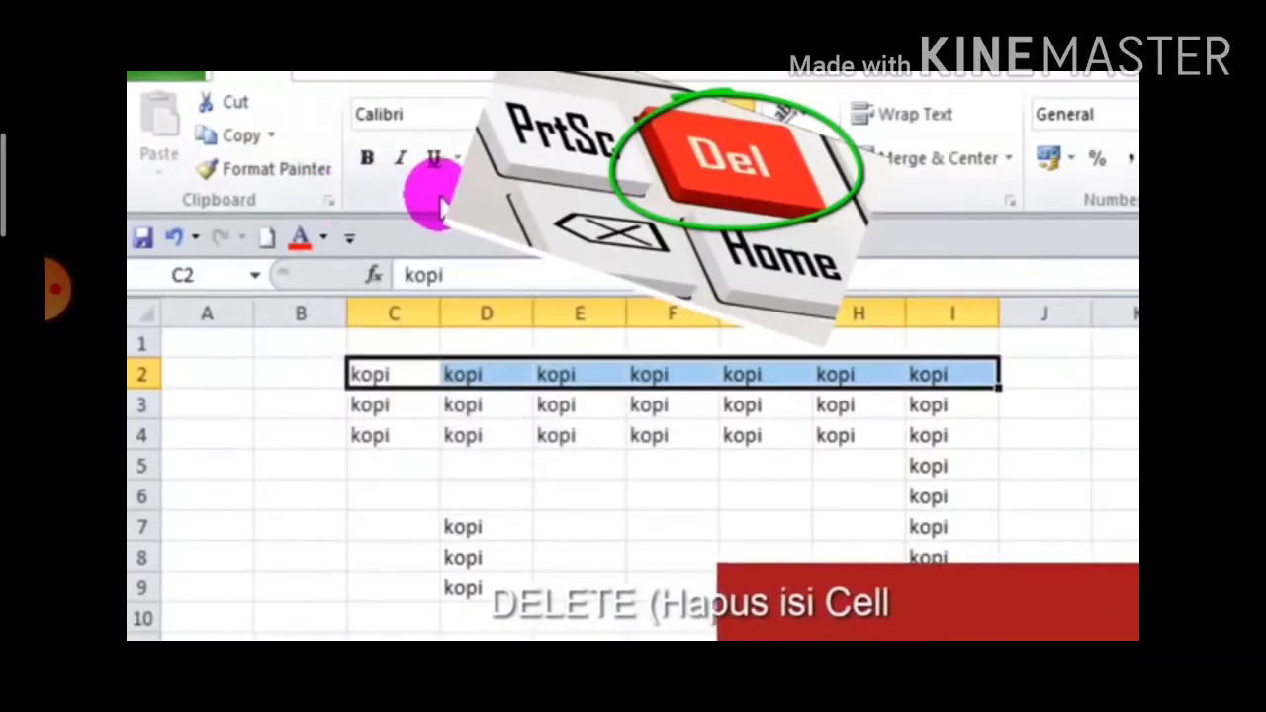
key(Delete)
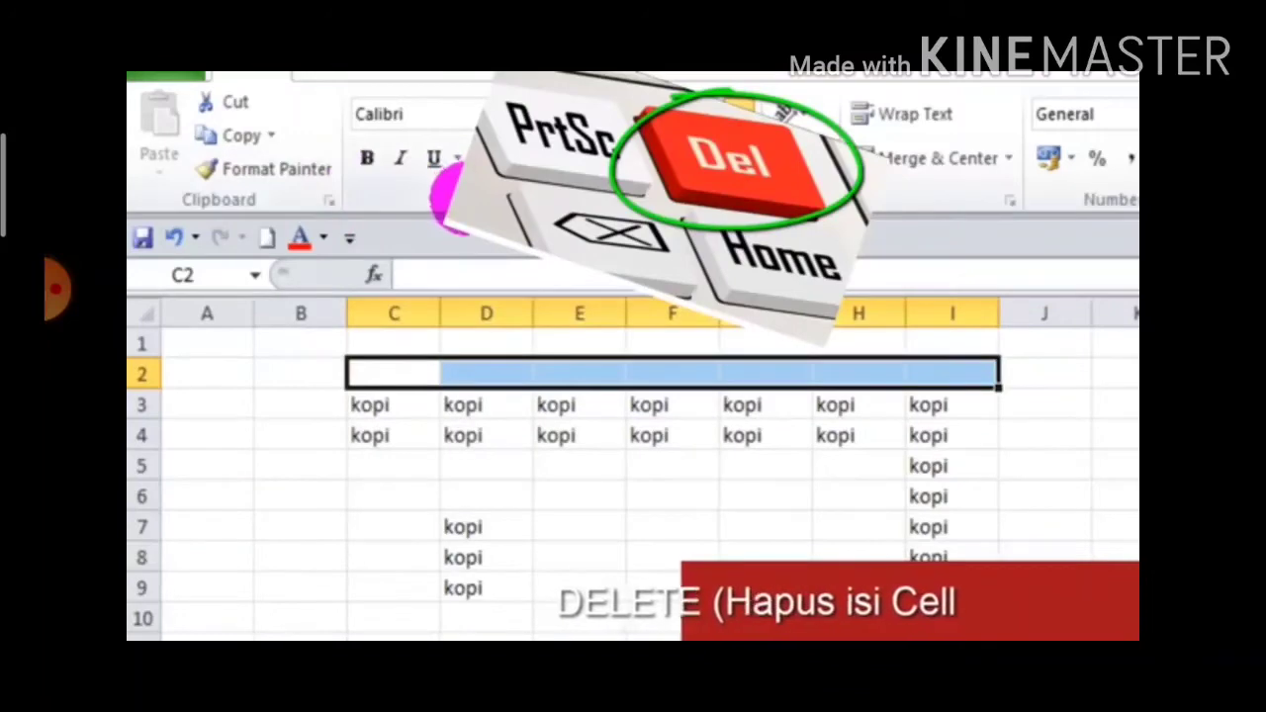
click(399, 417)
drag(399, 416, 950, 638)
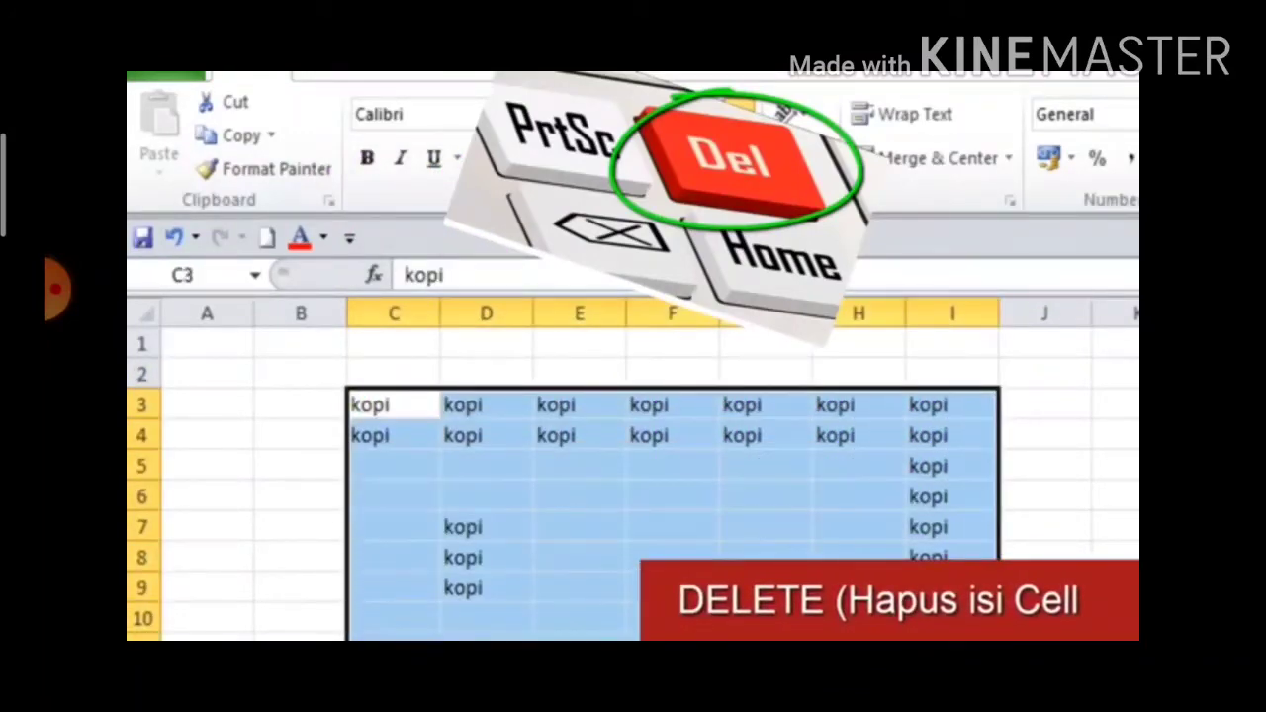
key(Delete)
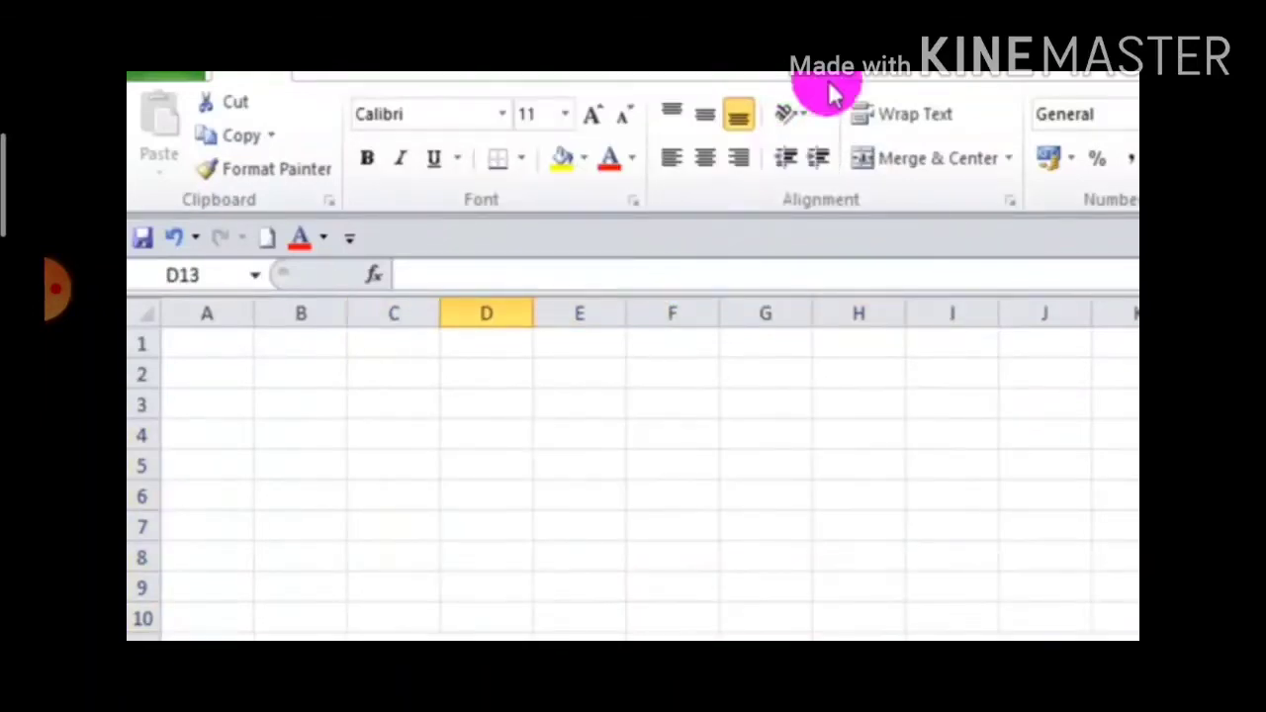
Step: Enter the table headings "NO" in cell A3 and "NAMA SISWA" in cell B3
click(227, 382)
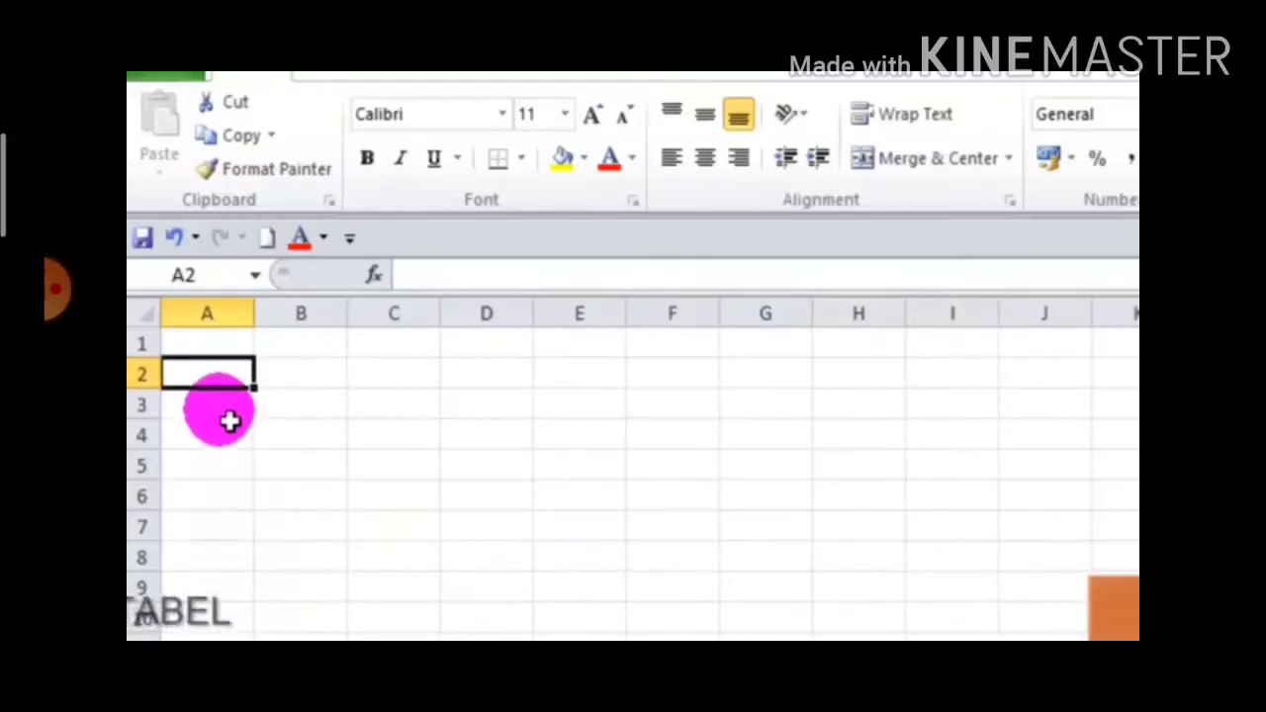
click(226, 404)
text(NO)
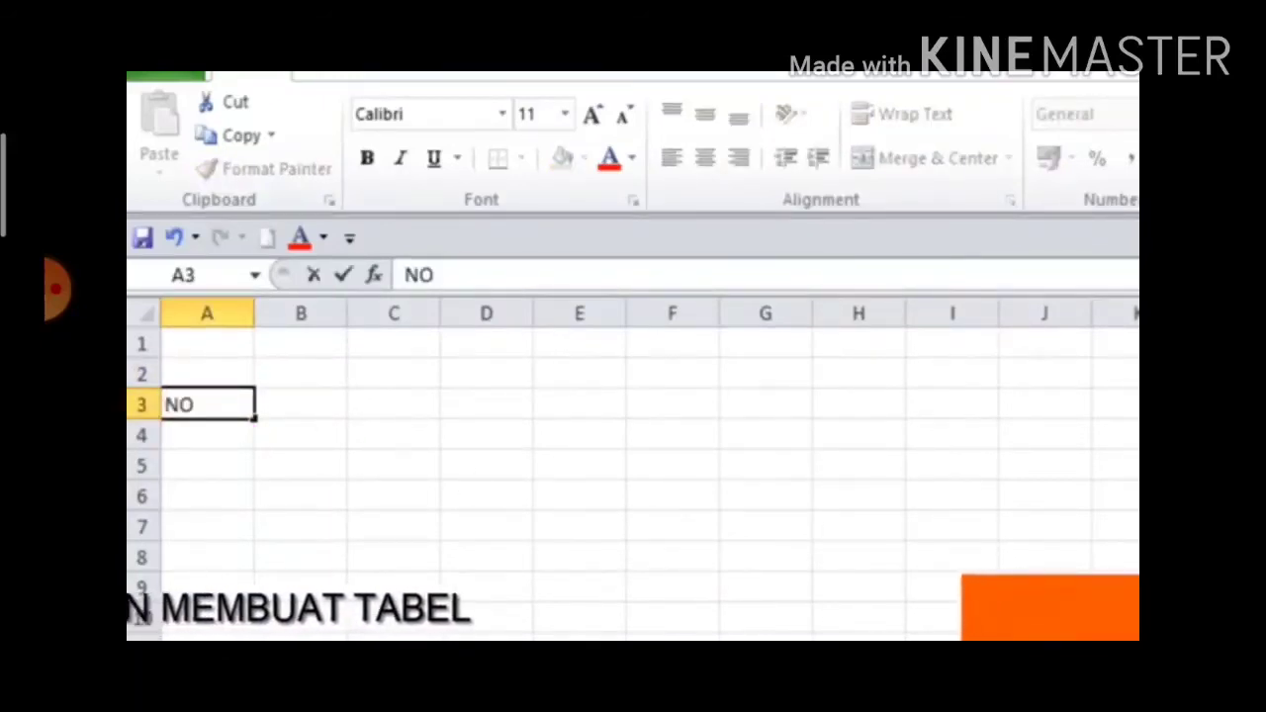
key(Tab)
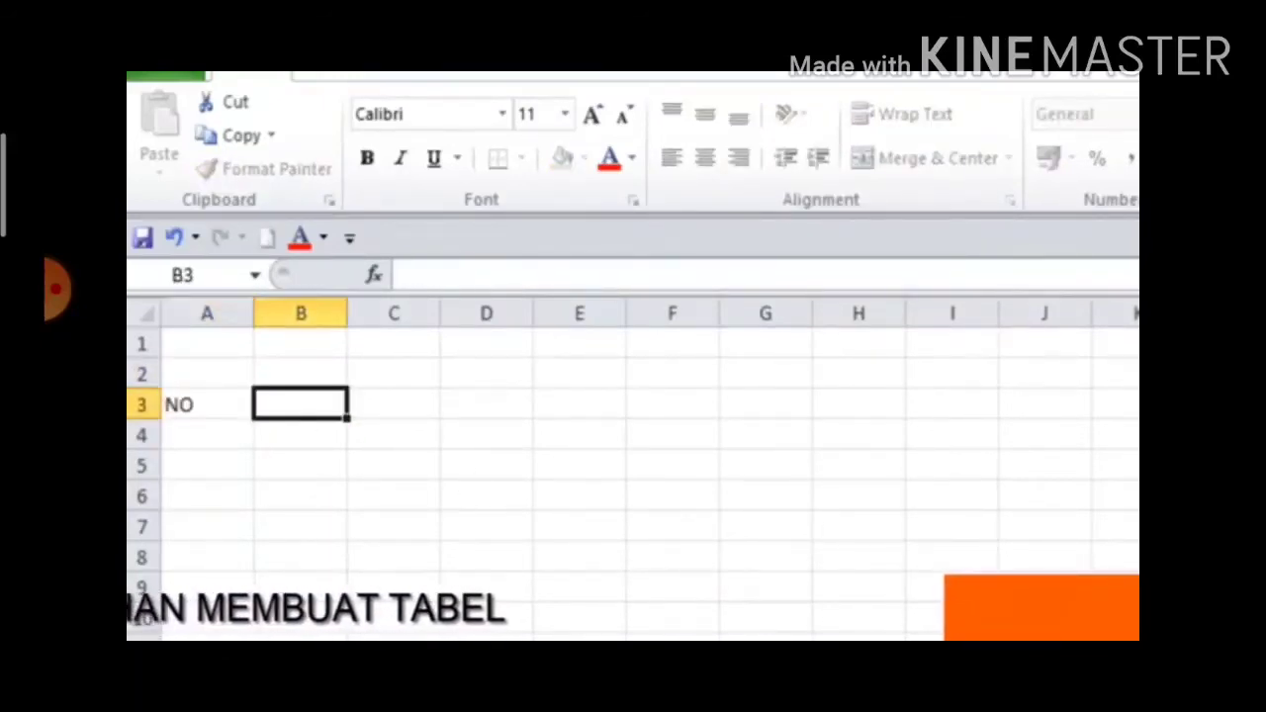
text(N)
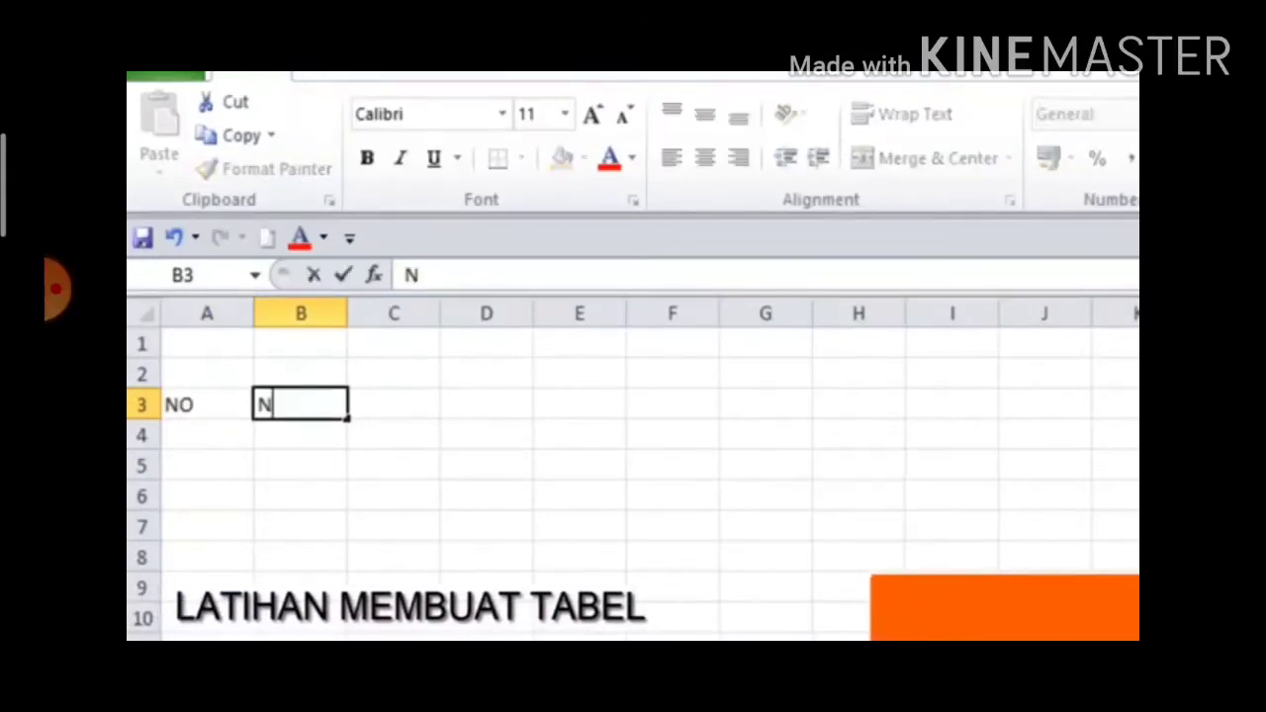
text(AMA)
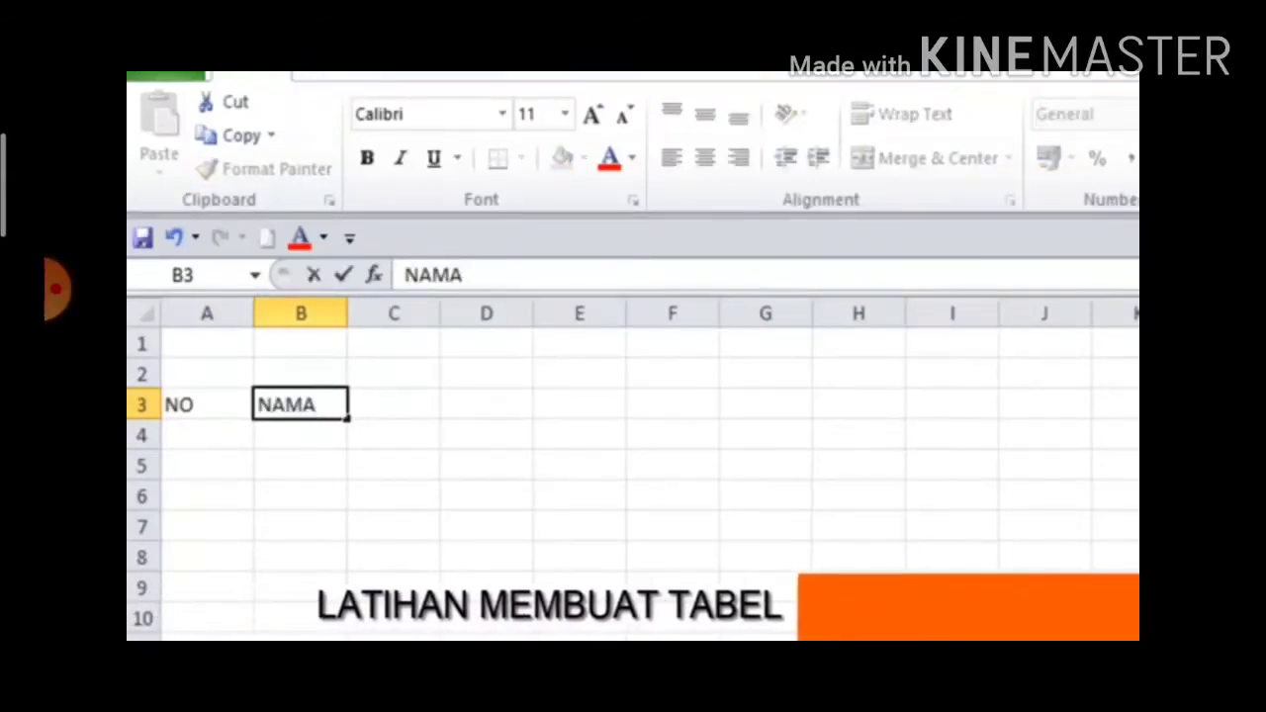
text( SISWA)
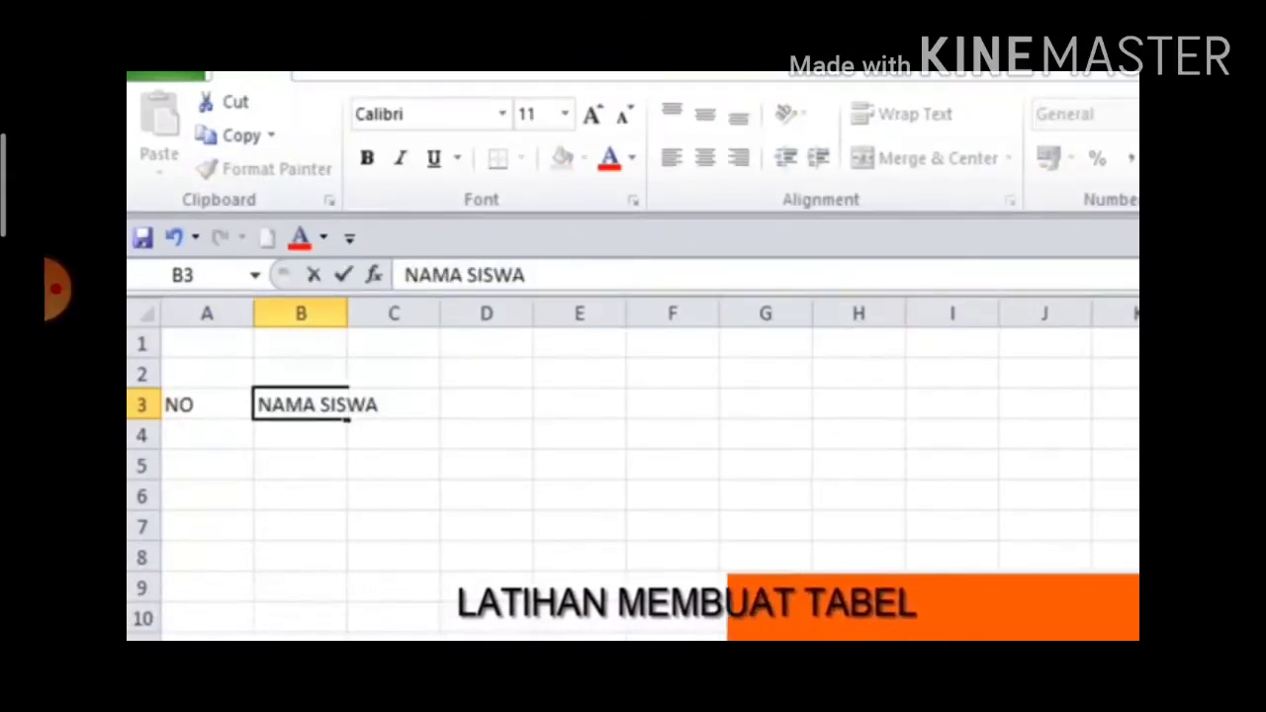
key(Return)
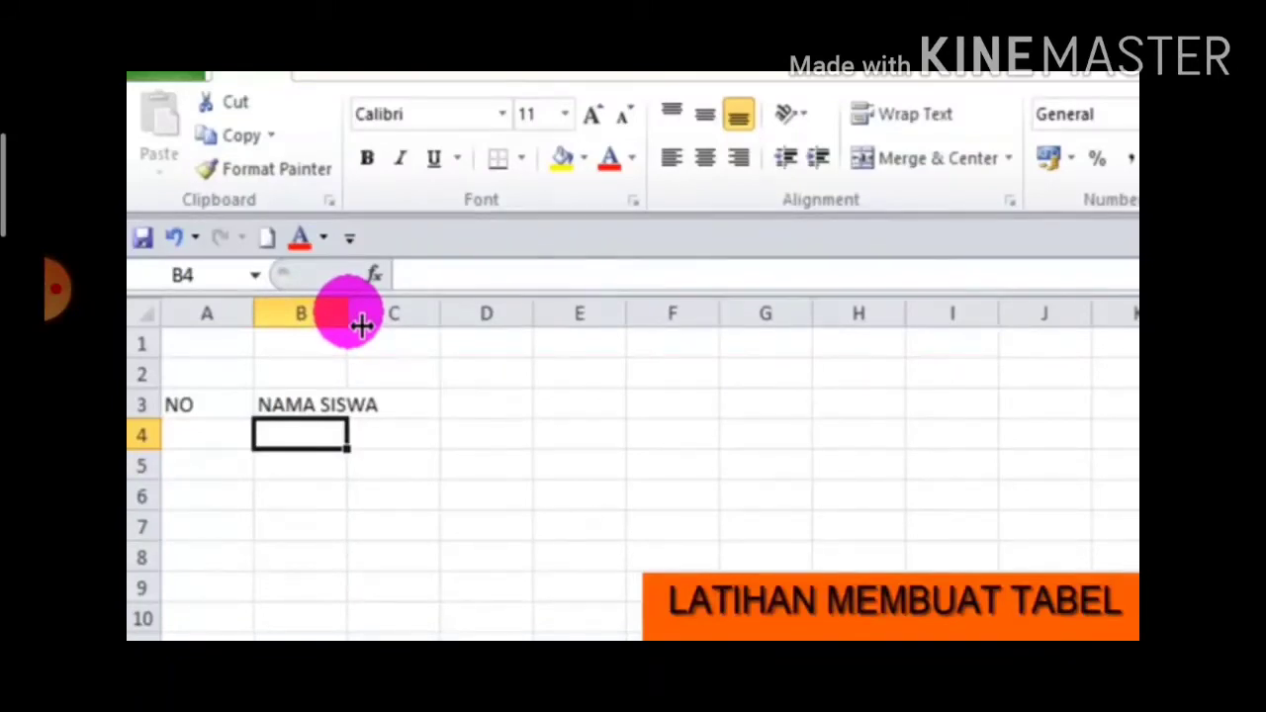
Step: Widen column B to 20.14 and enter the headings "UH", "NP" and "RATA2" in cells C3, D3 and E3
drag(361, 325, 481, 335)
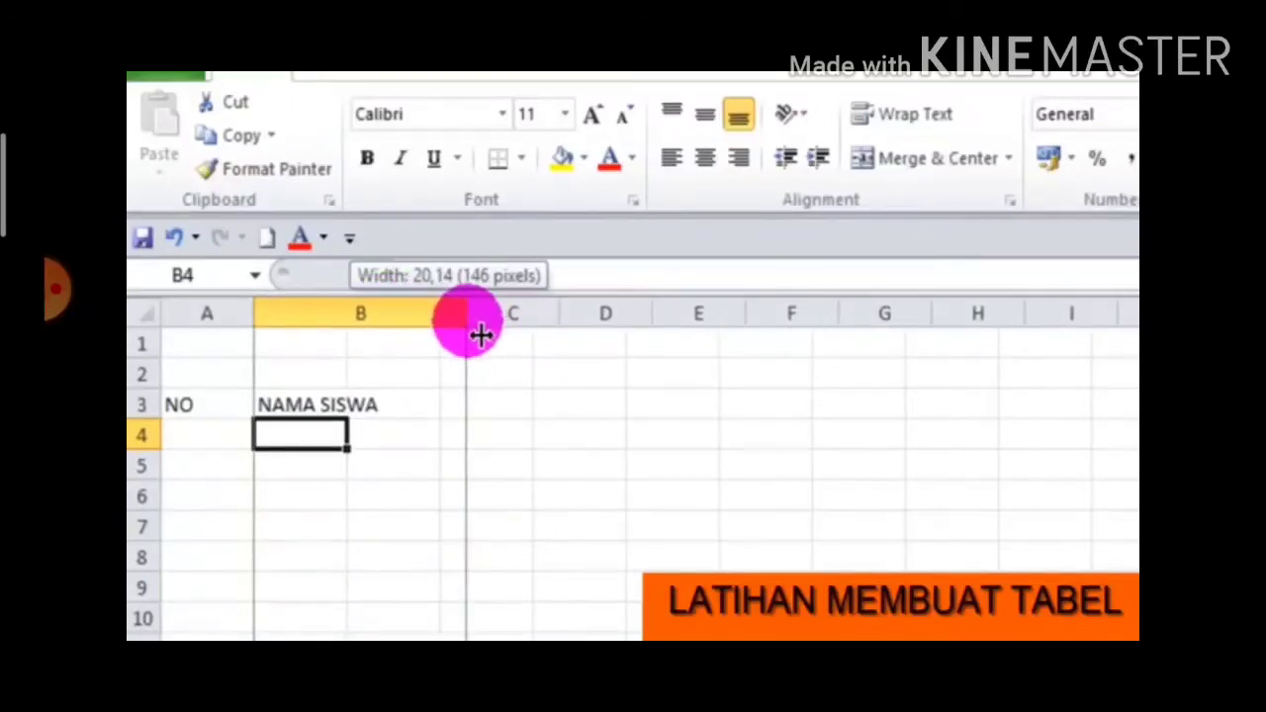
drag(481, 335, 480, 336)
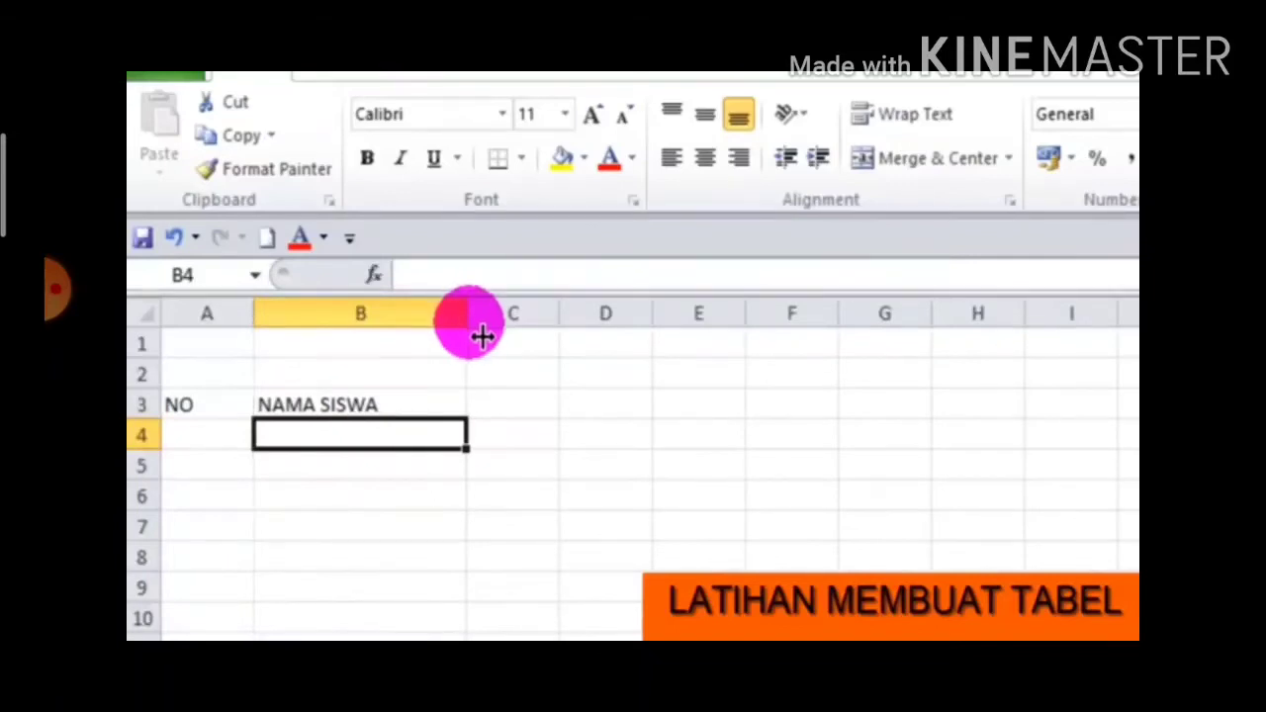
click(510, 410)
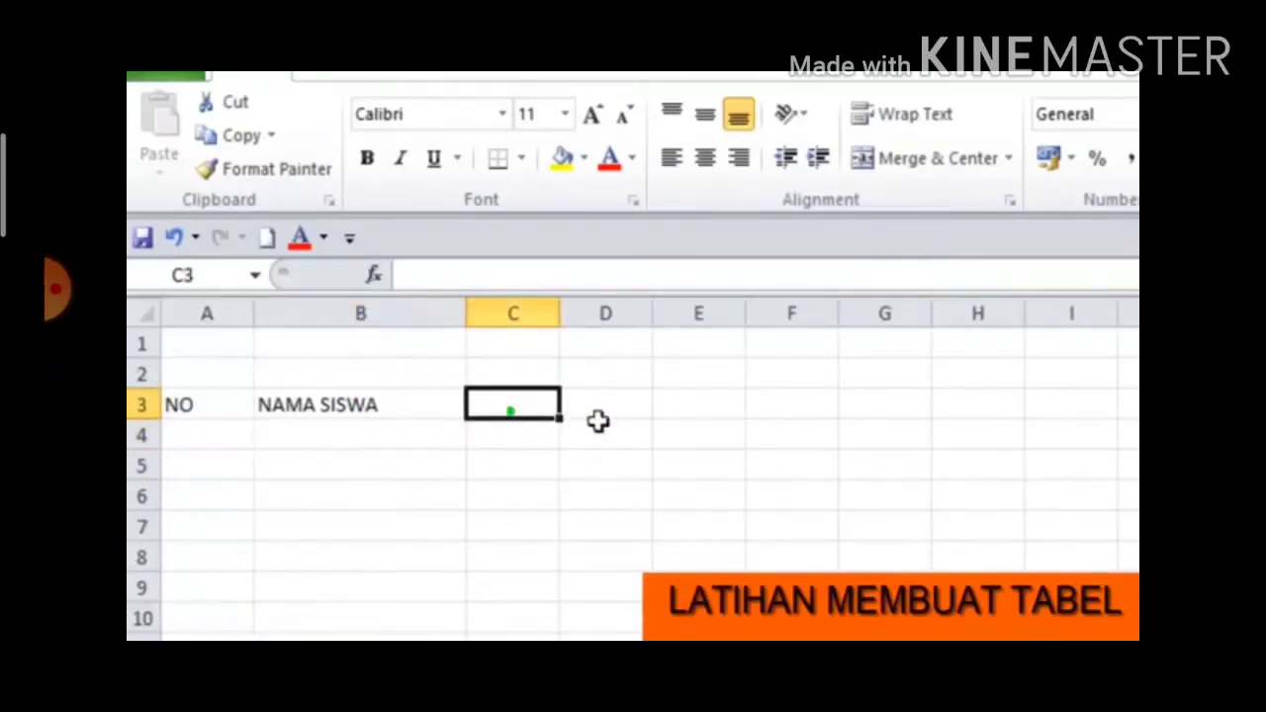
text(UH)
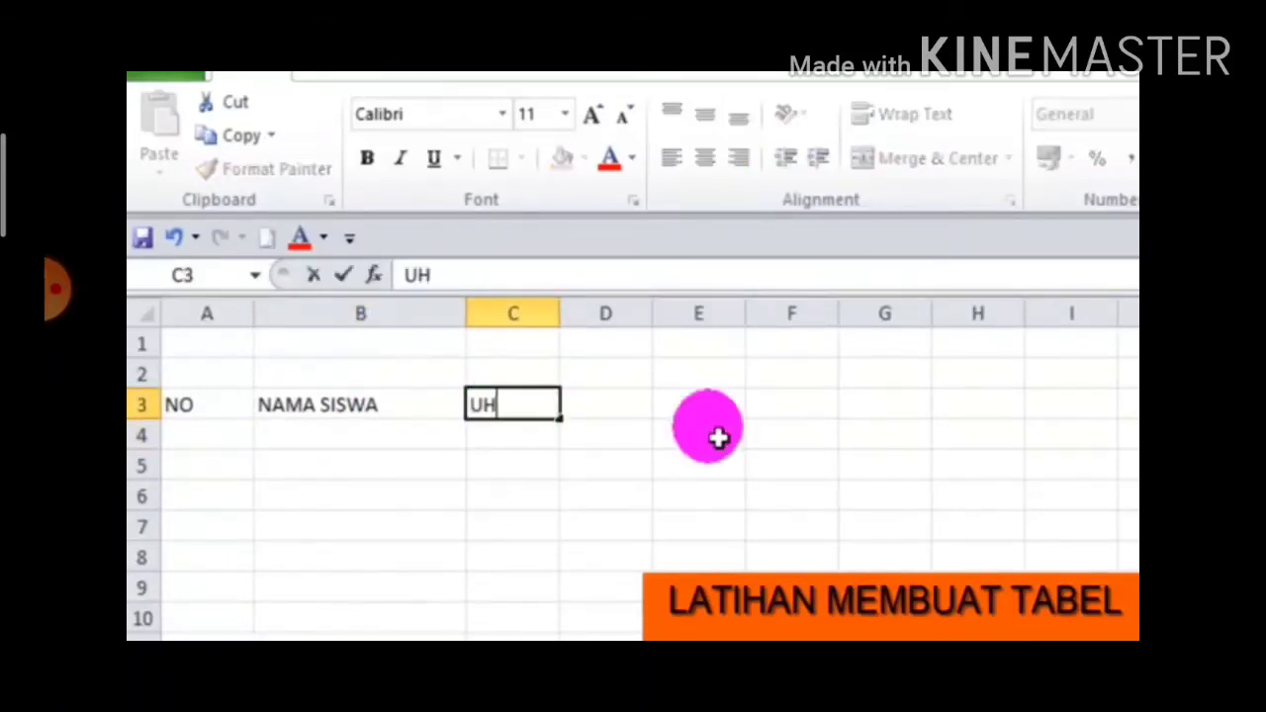
click(593, 407)
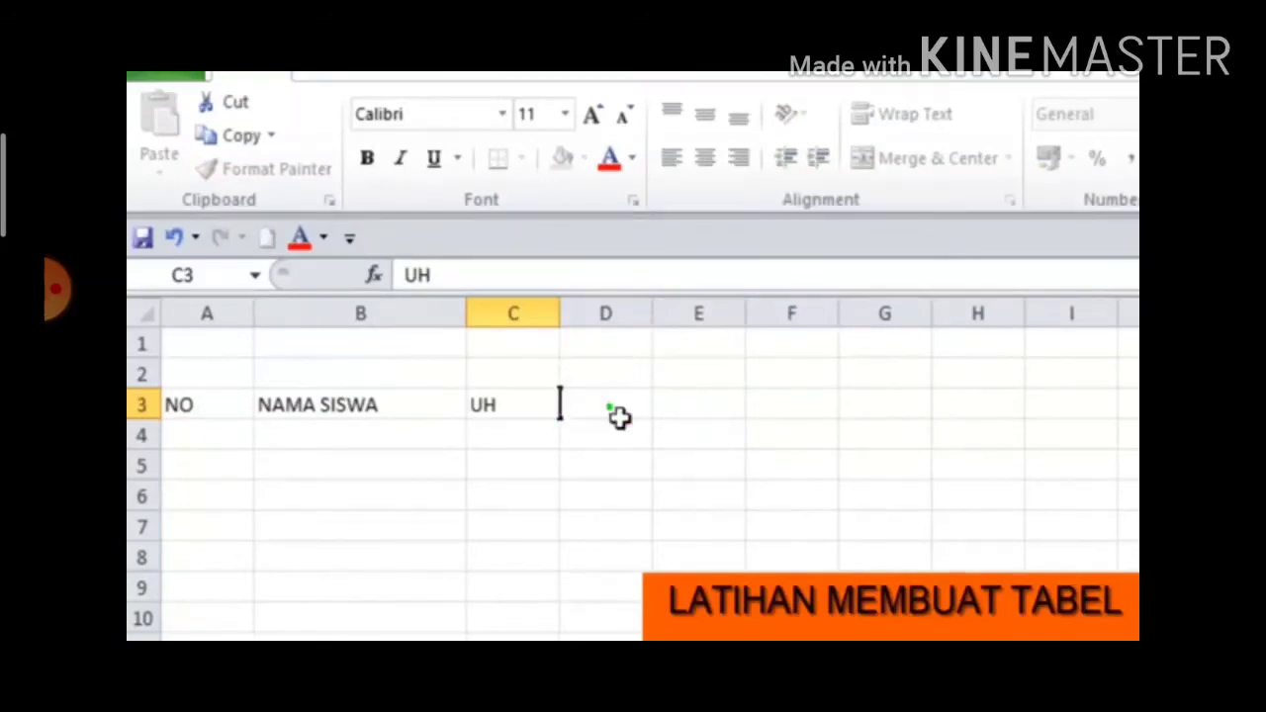
text(U)
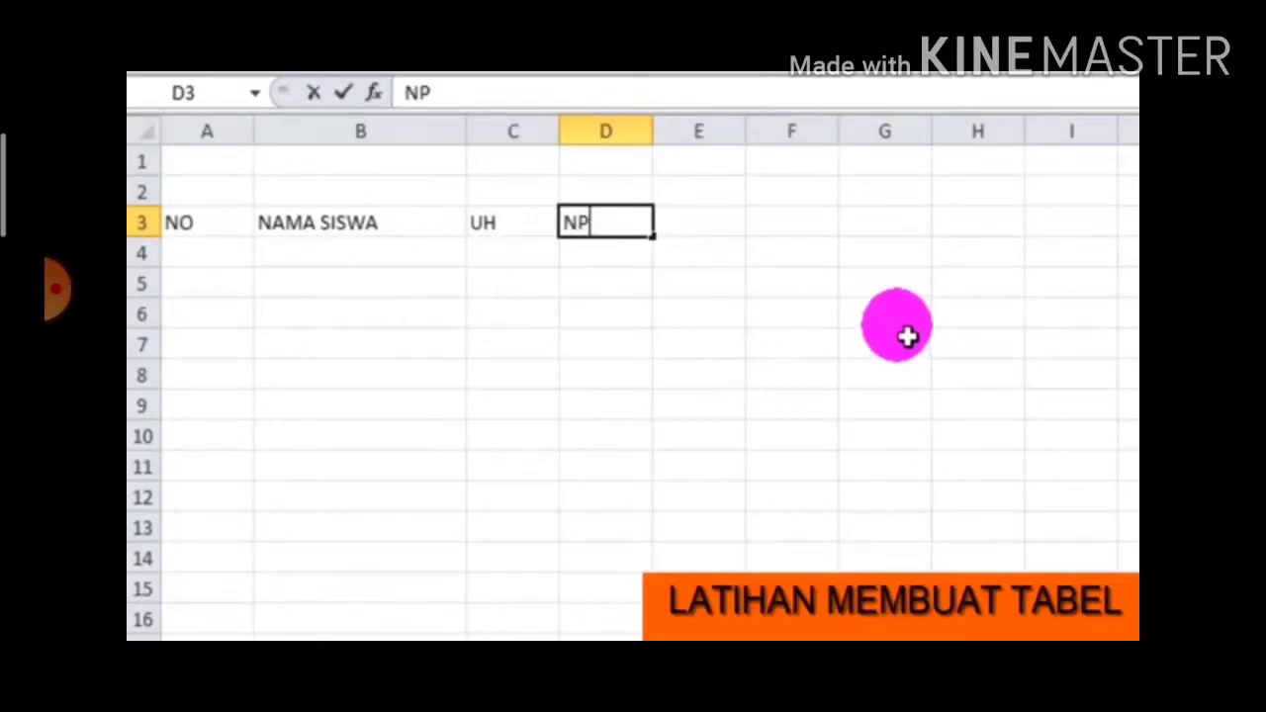
click(700, 229)
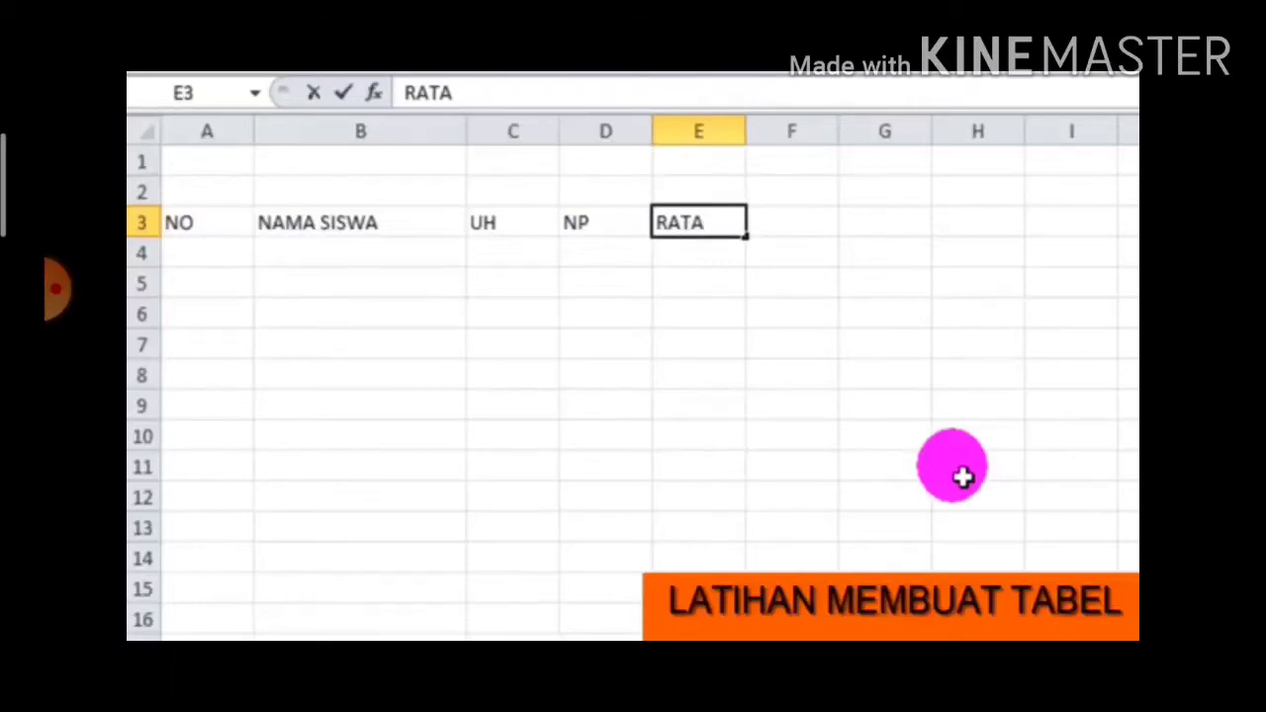
Step: Enter 1 in cell A4 and fill it down to A10 as a number series from 1 to 7
click(243, 253)
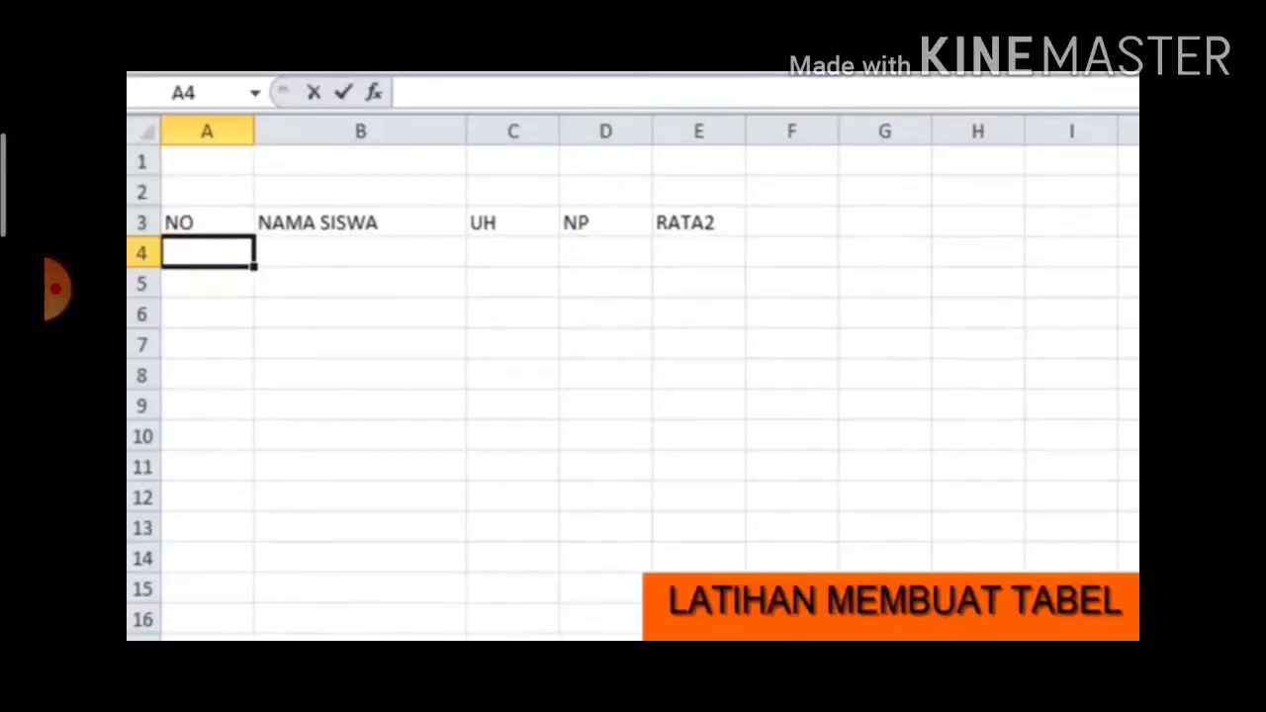
key(Return)
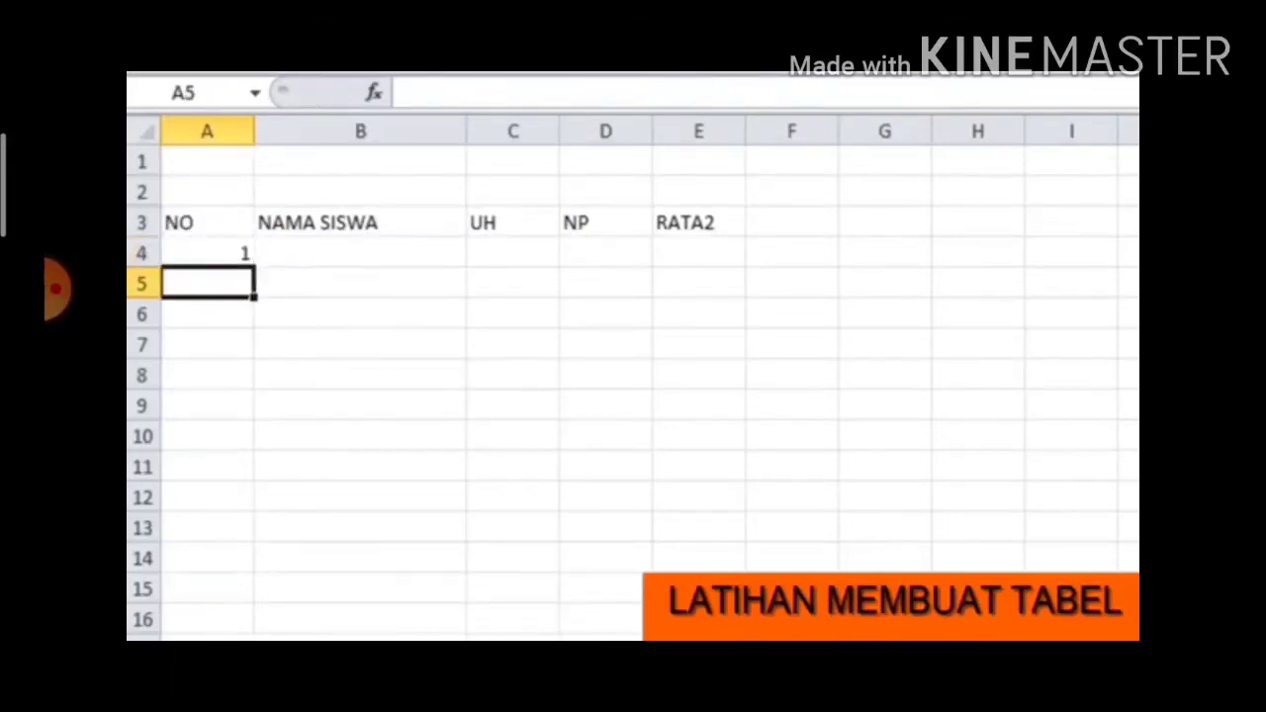
click(247, 259)
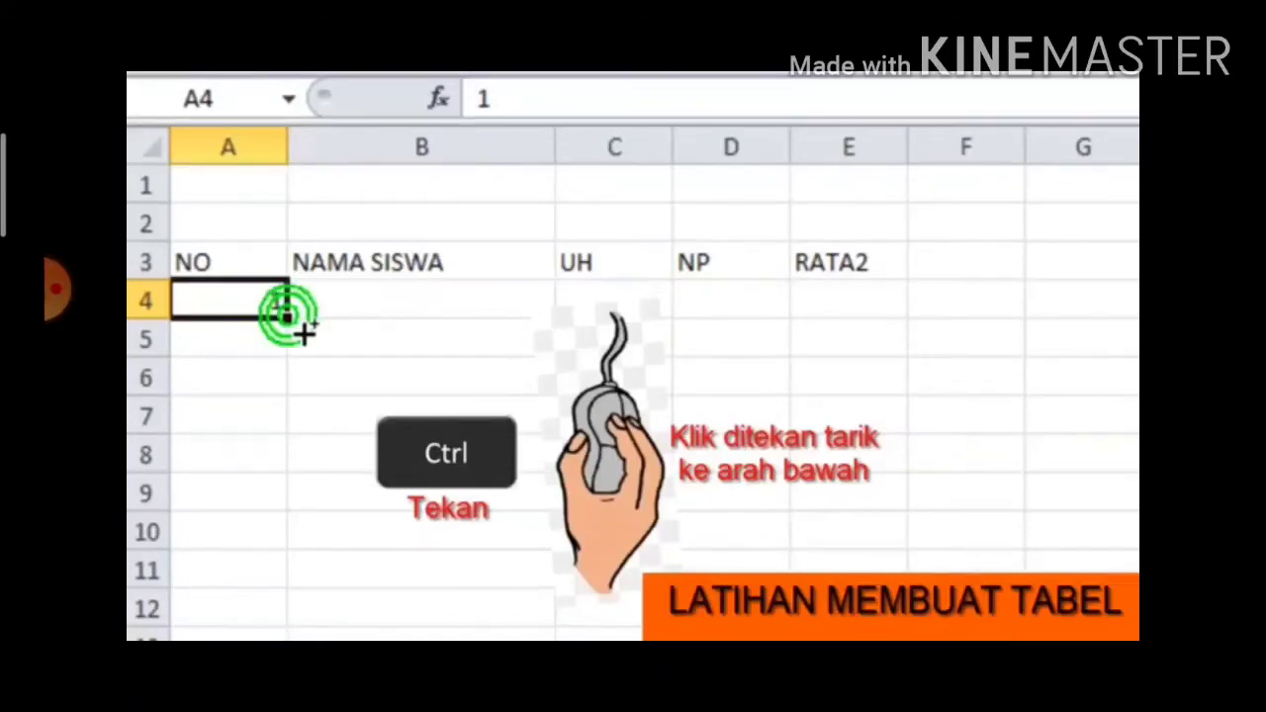
drag(302, 333, 292, 566)
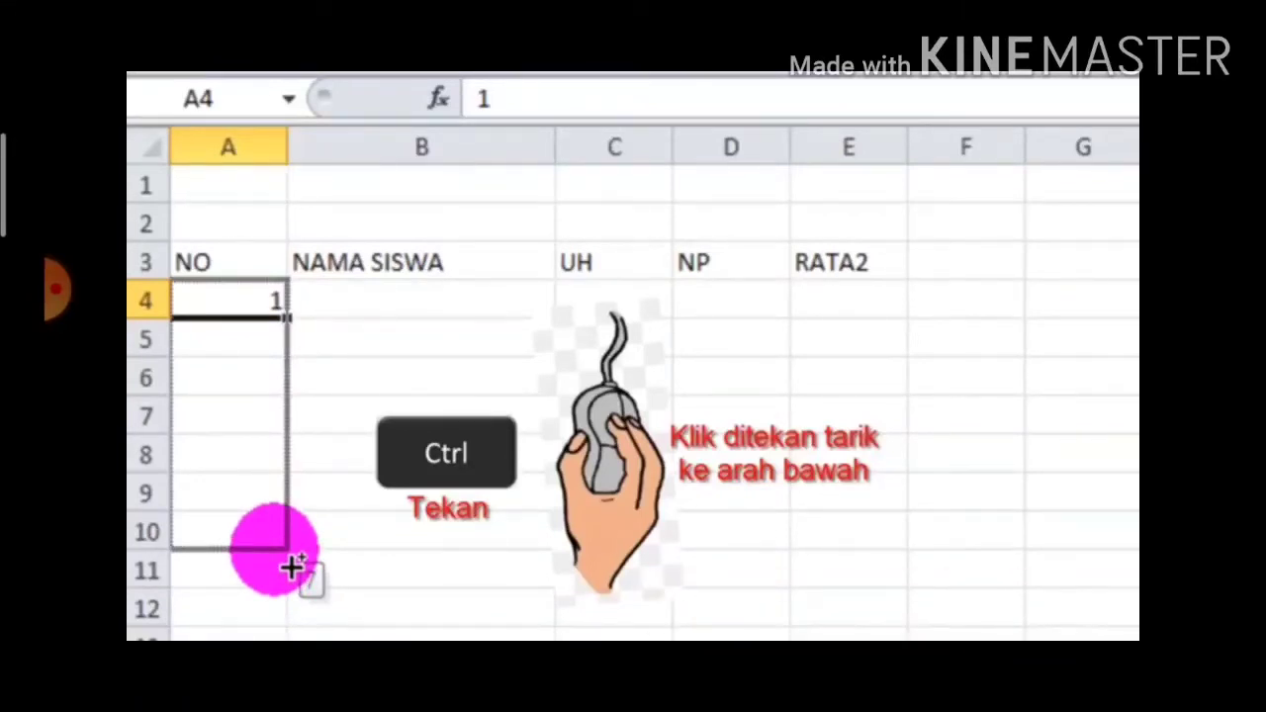
drag(292, 566, 293, 567)
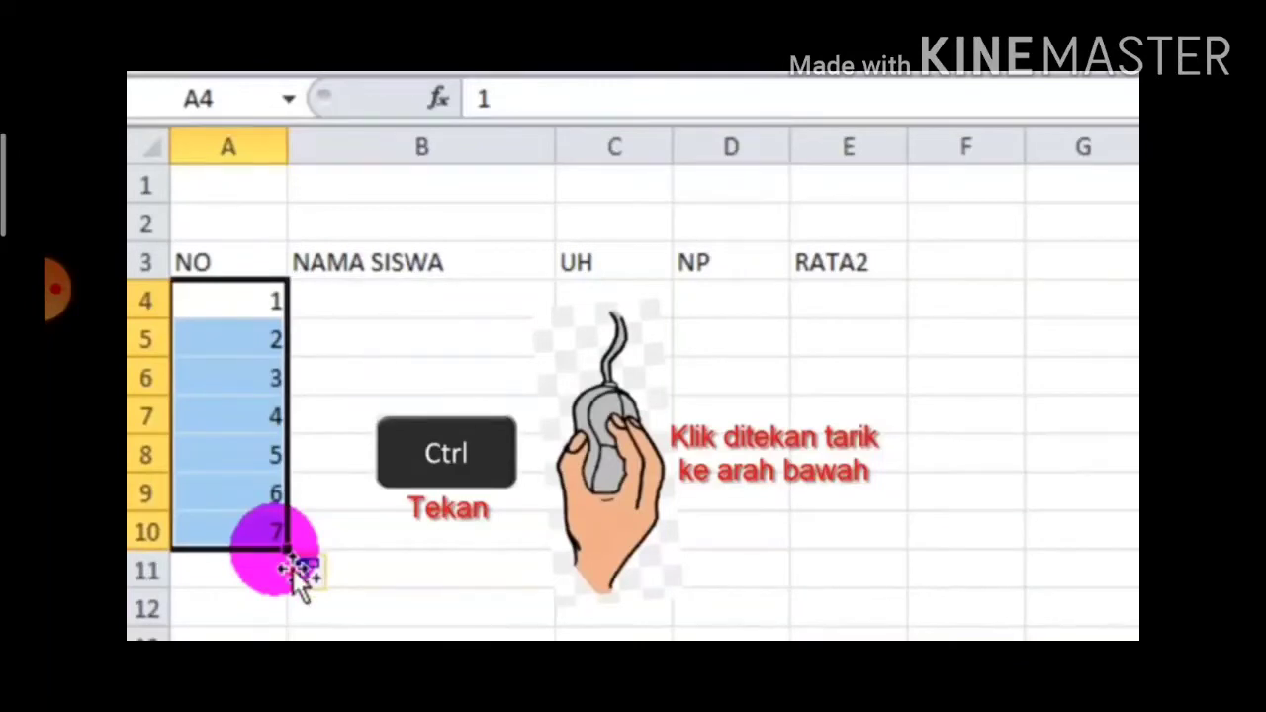
Step: Enter the seven students' names in cells B4 to B10 under "NAMA SISWA"
click(403, 314)
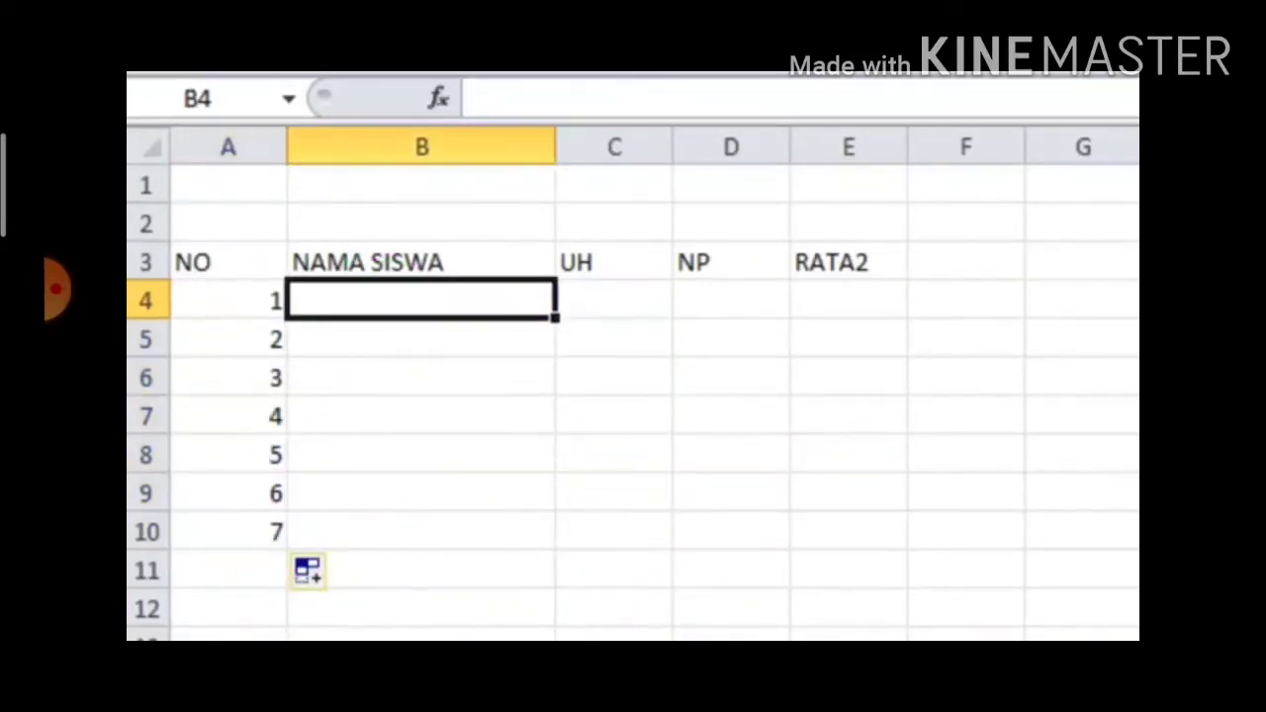
text(ADE)
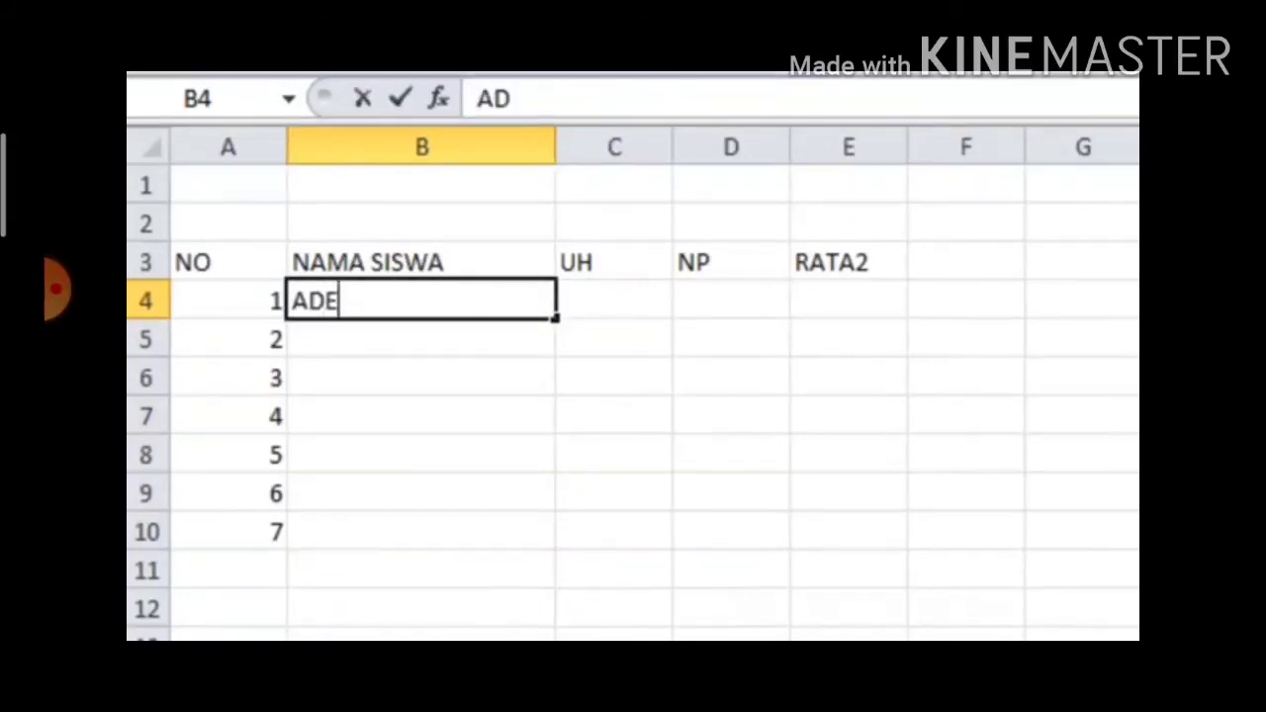
key(Down)
text(RIO)
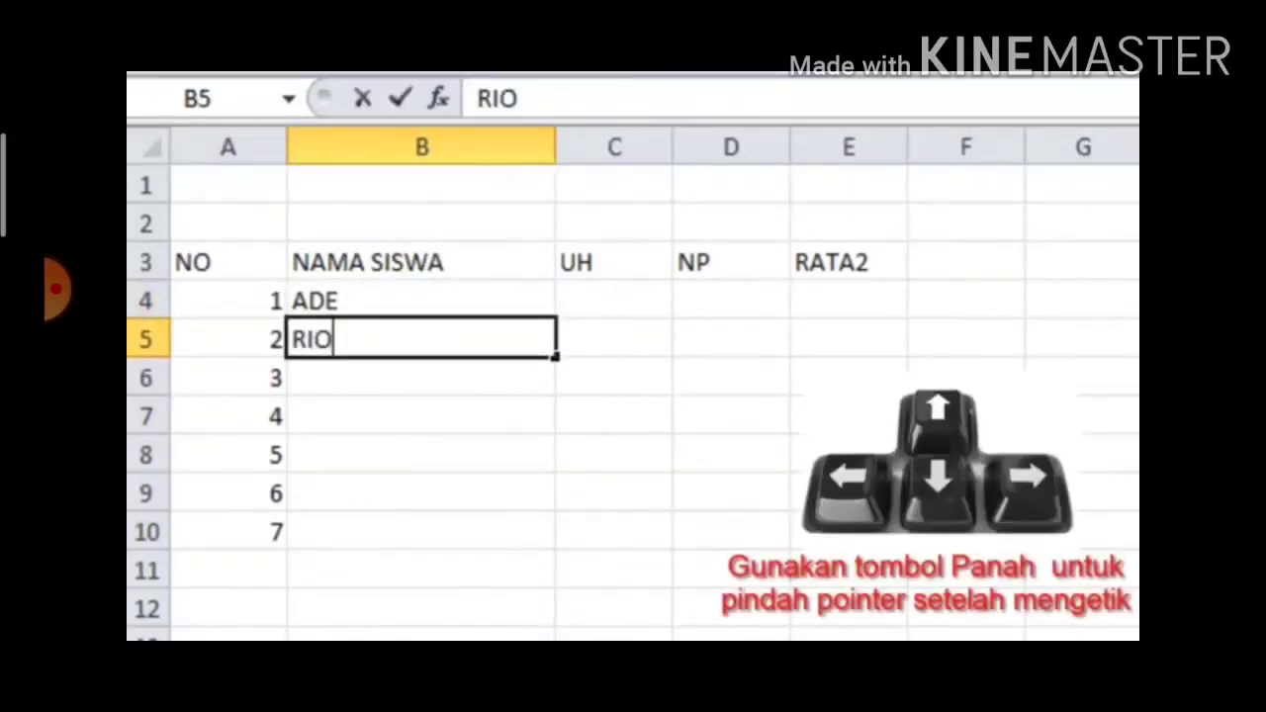
key(Down)
text(YU)
key(Down)
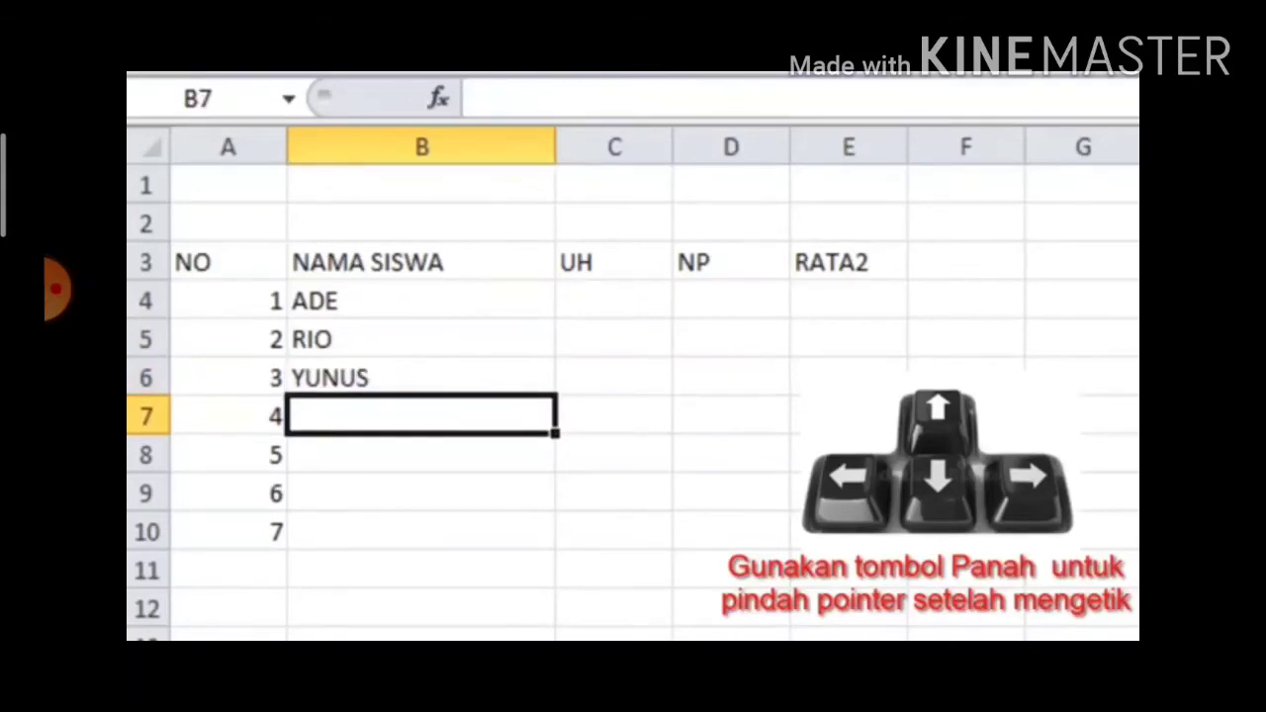
text(BUDI)
key(Down)
text(HILMY)
key(Down)
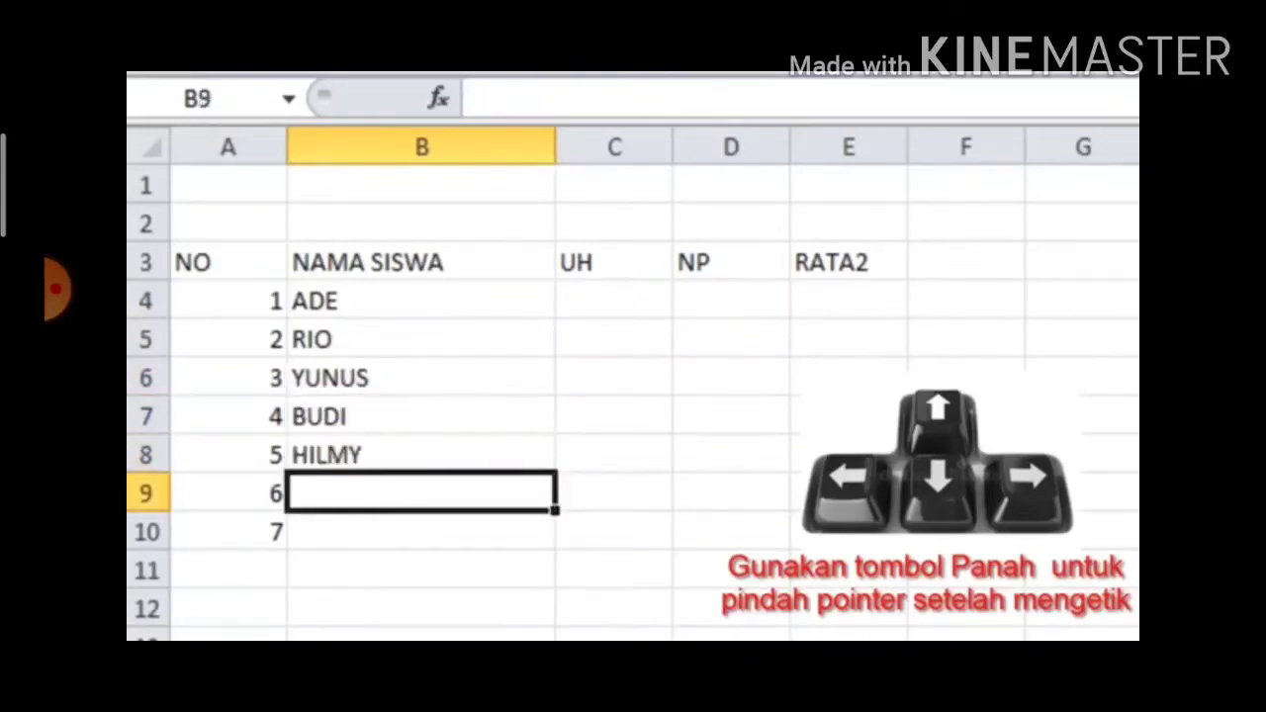
text(YUDI)
key(Down)
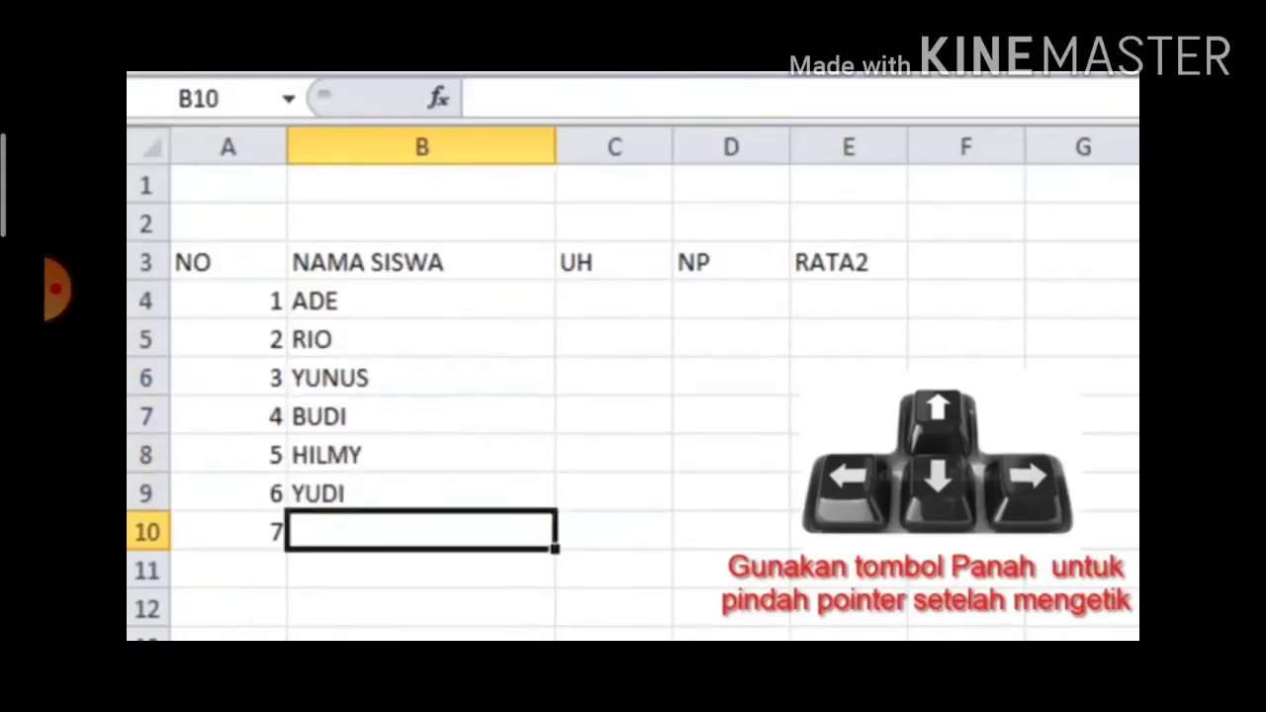
text(ZURI)
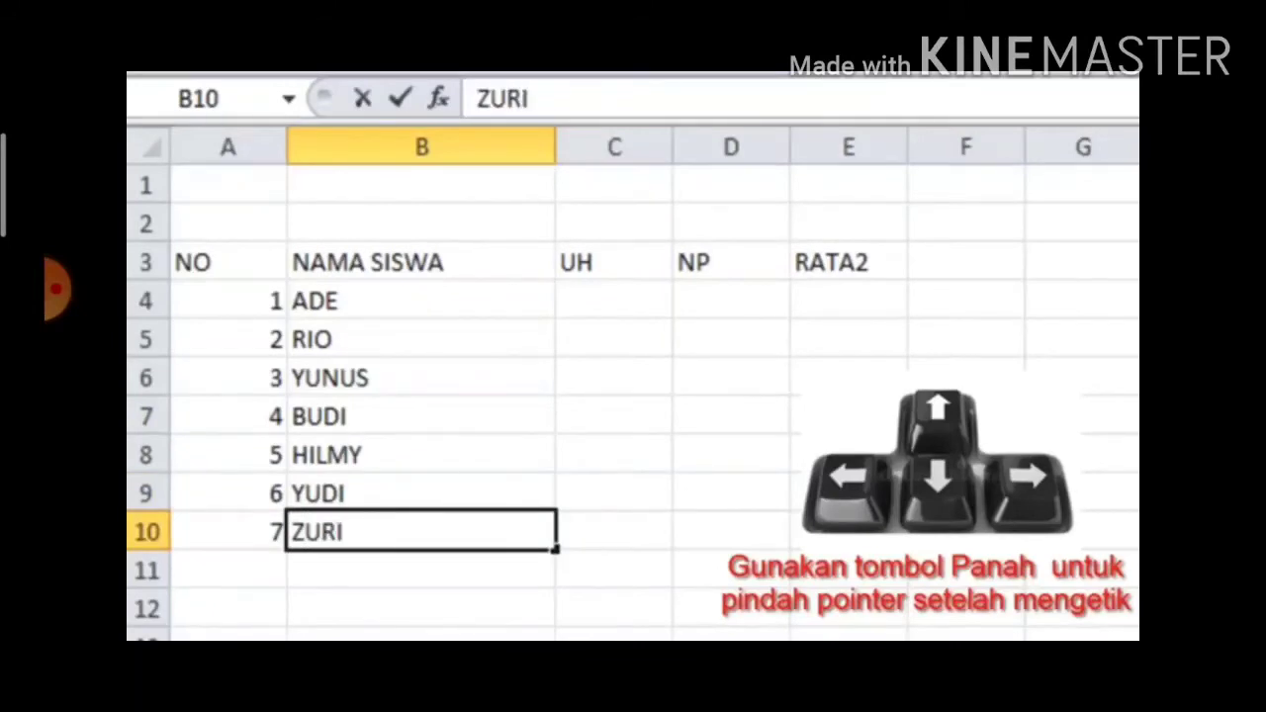
Step: Enter the UH scores 80, 70, 60, 50, 80, 80 and 90 in cells C4 to C10
click(657, 310)
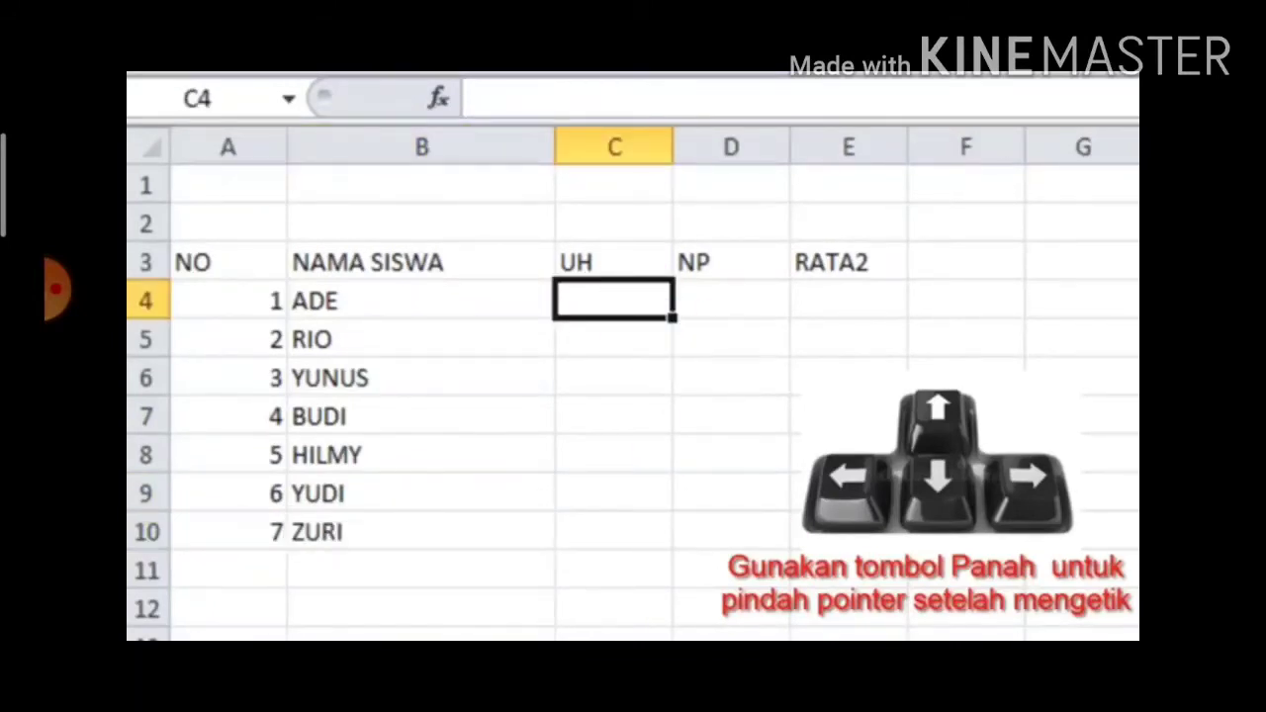
text(80)
key(Down)
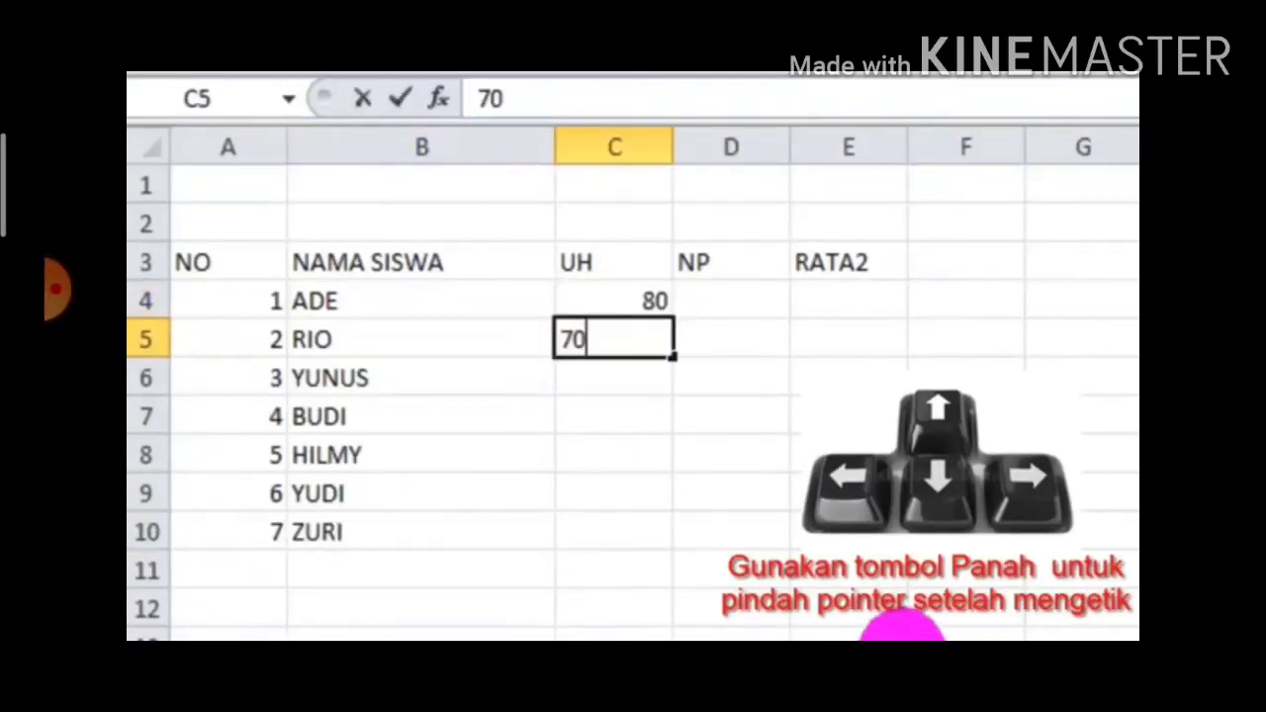
key(Down)
text(6)
key(Down)
key(Up)
text(60)
key(Down)
text(5)
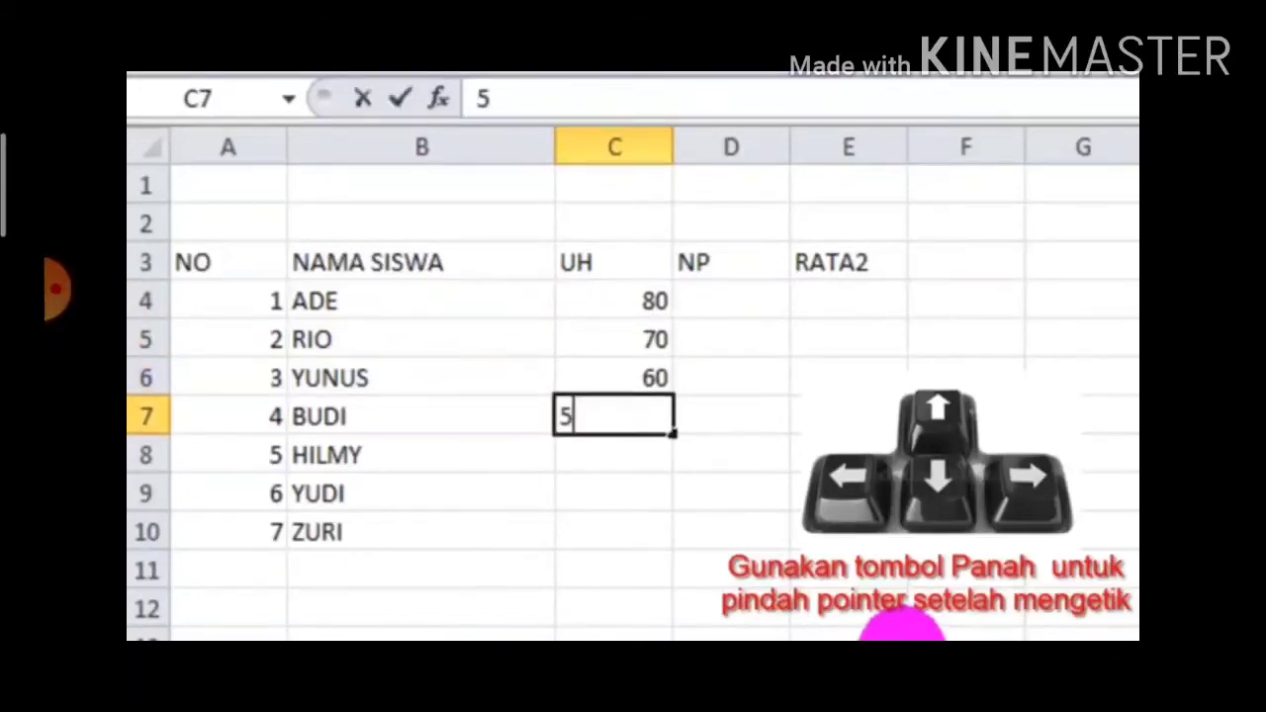
text(0)
key(Down)
text(80)
key(Down)
text(80)
key(Down)
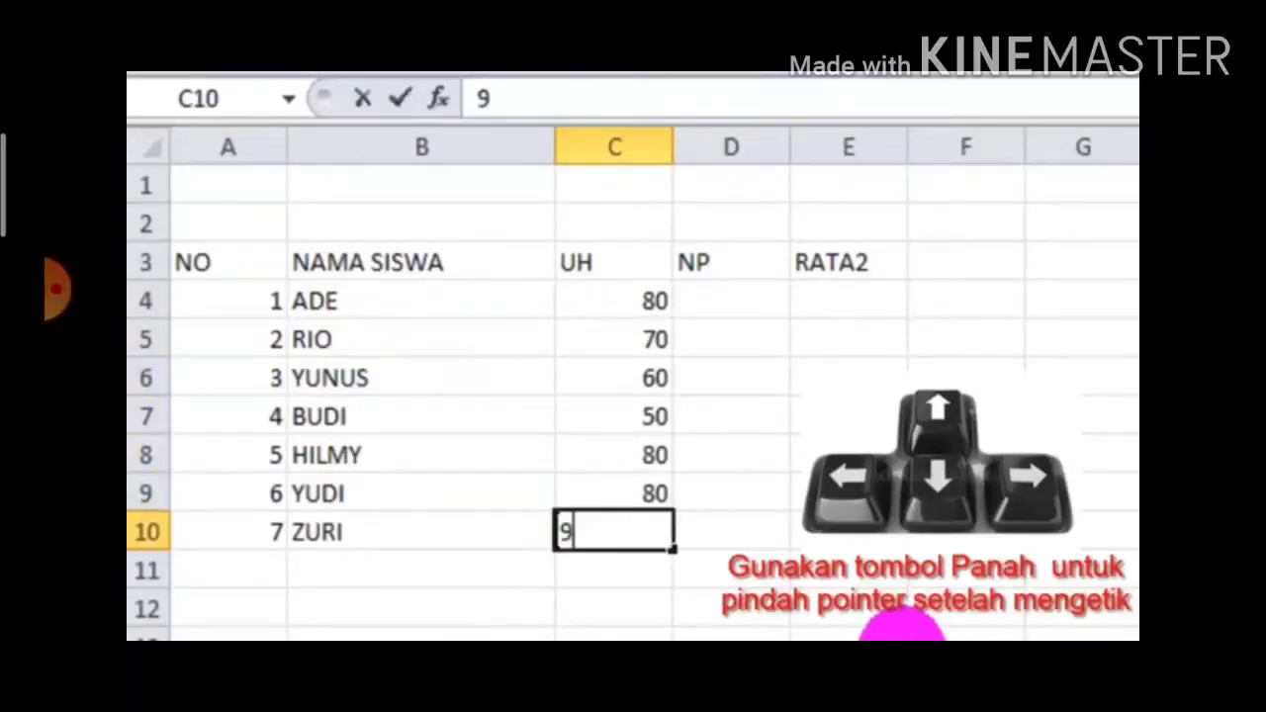
text(90)
Step: Enter the NP scores 70, 80, 80, 75, 80, 90 and 90 in cells D4 to D10
click(741, 297)
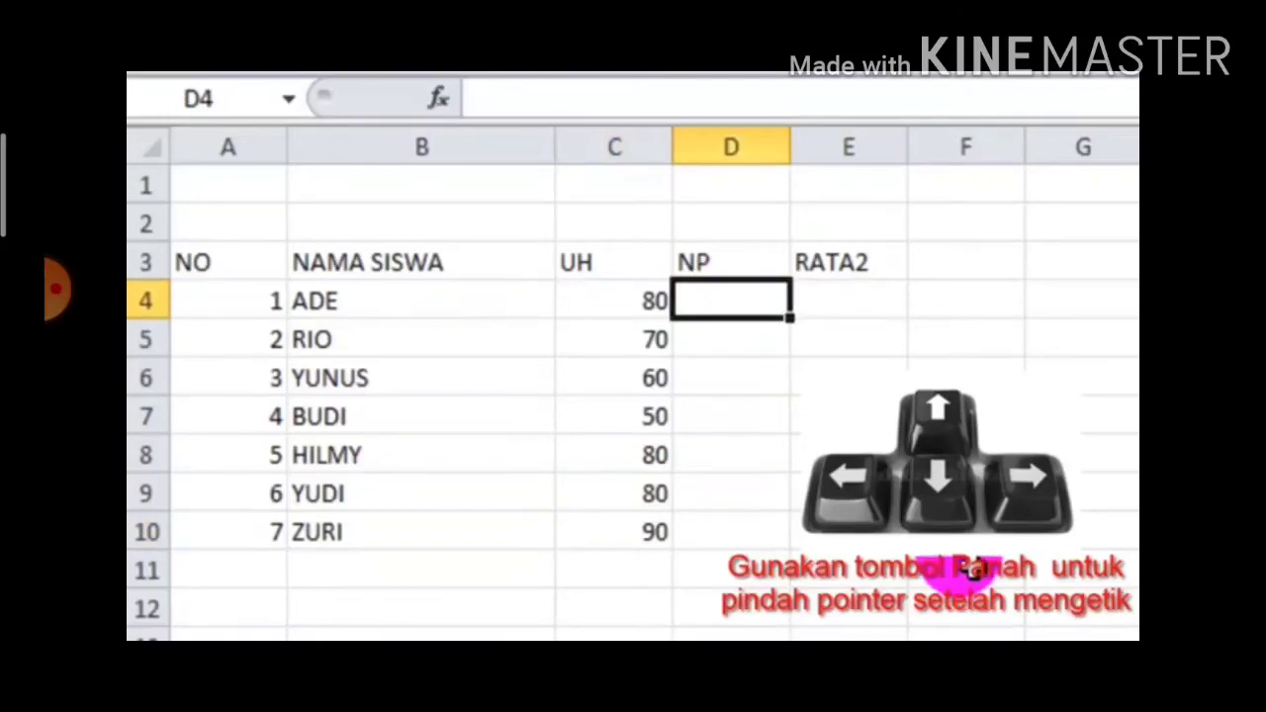
text(70)
key(Down)
text(80)
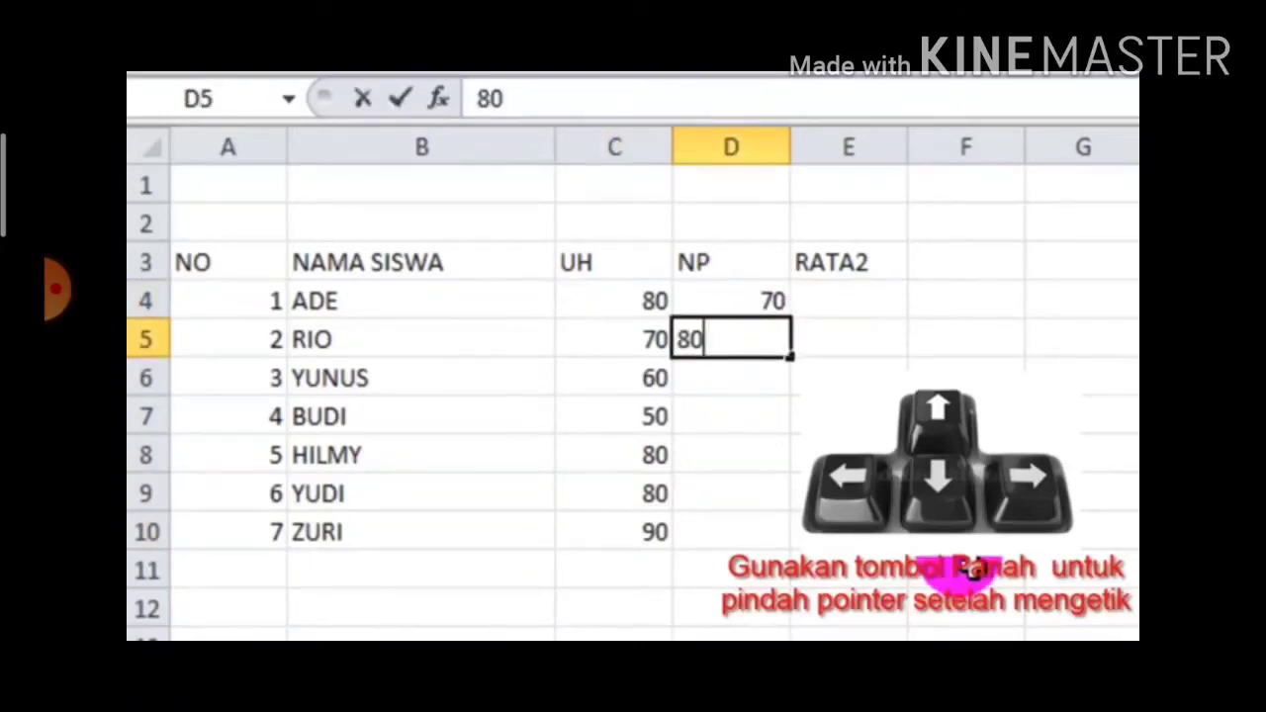
key(Down)
text(8-)
key(Down)
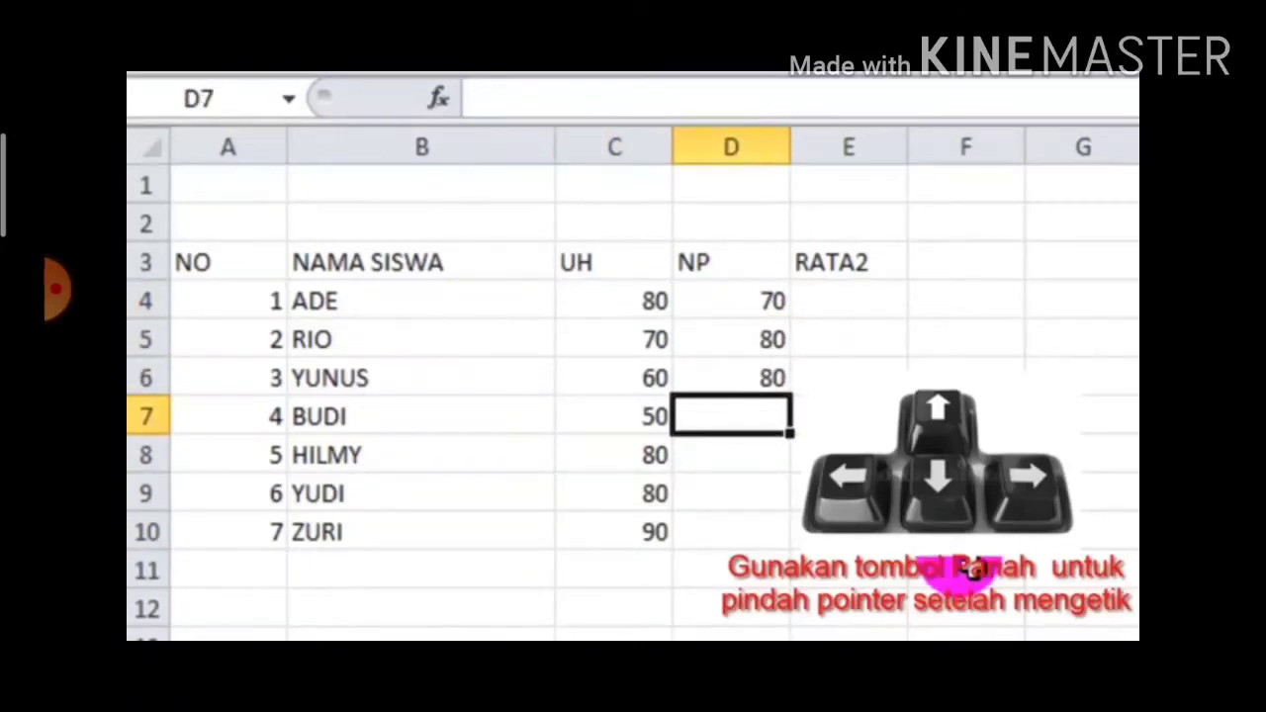
text(75)
key(Down)
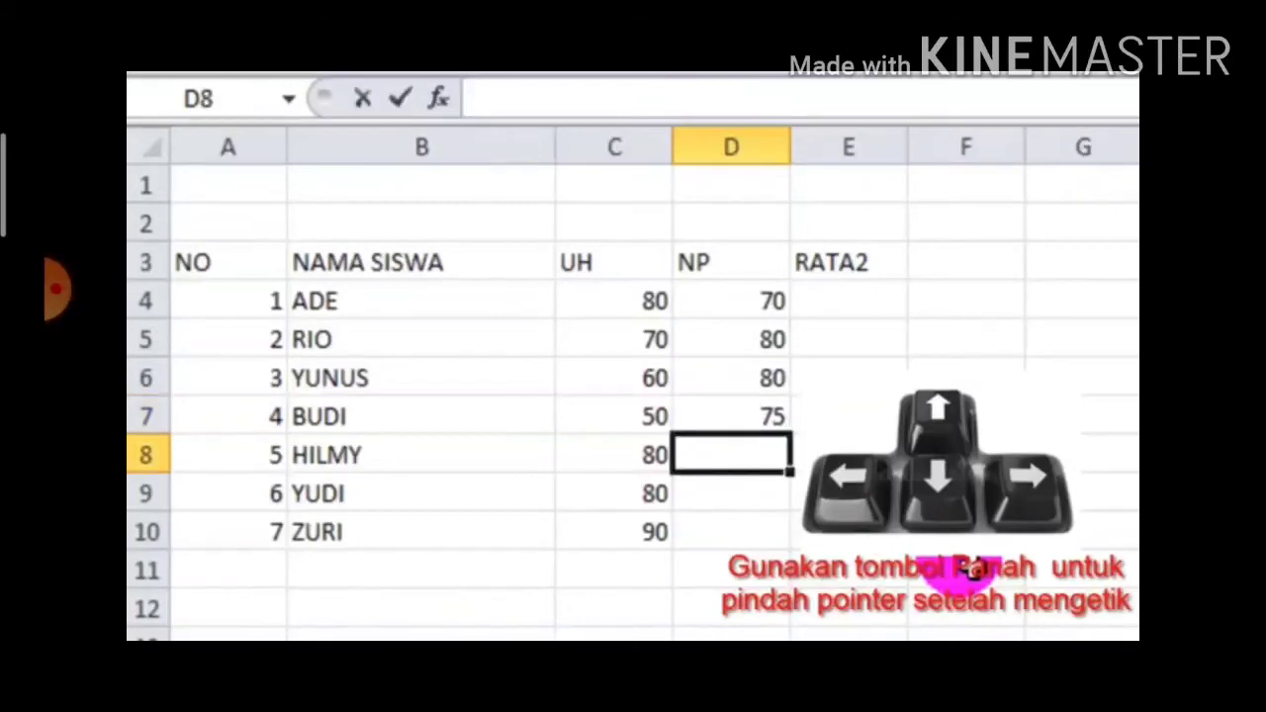
text(80)
key(Down)
text(90)
key(Down)
text(90)
key(Down)
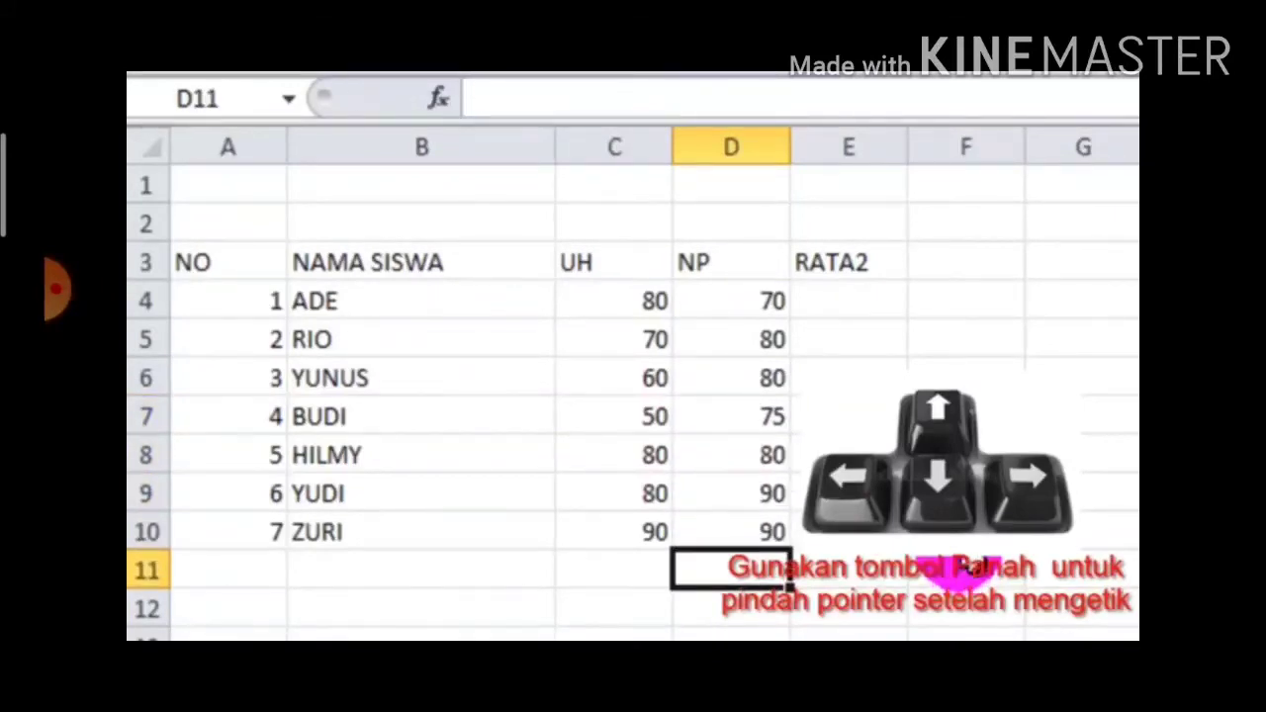
Step: Enter the average formula =(C4+D4)/2 in cell E4 under "RATA2"
click(875, 302)
text(=()
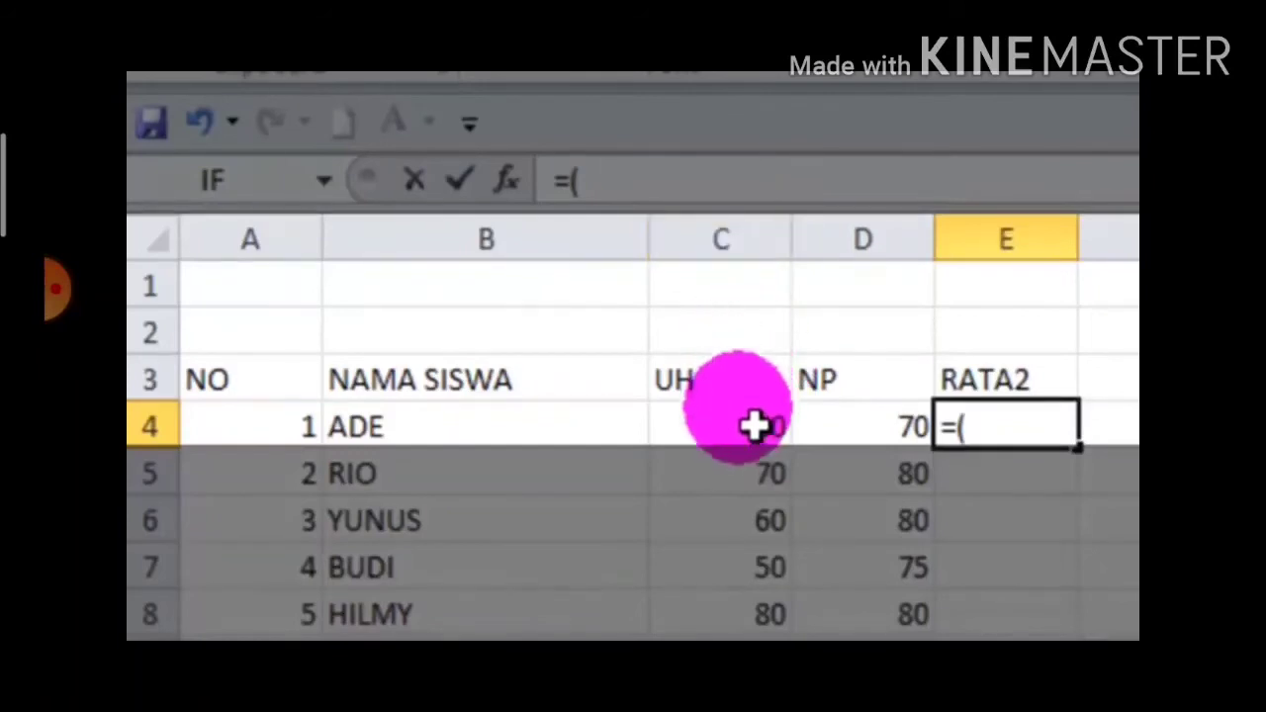
click(753, 435)
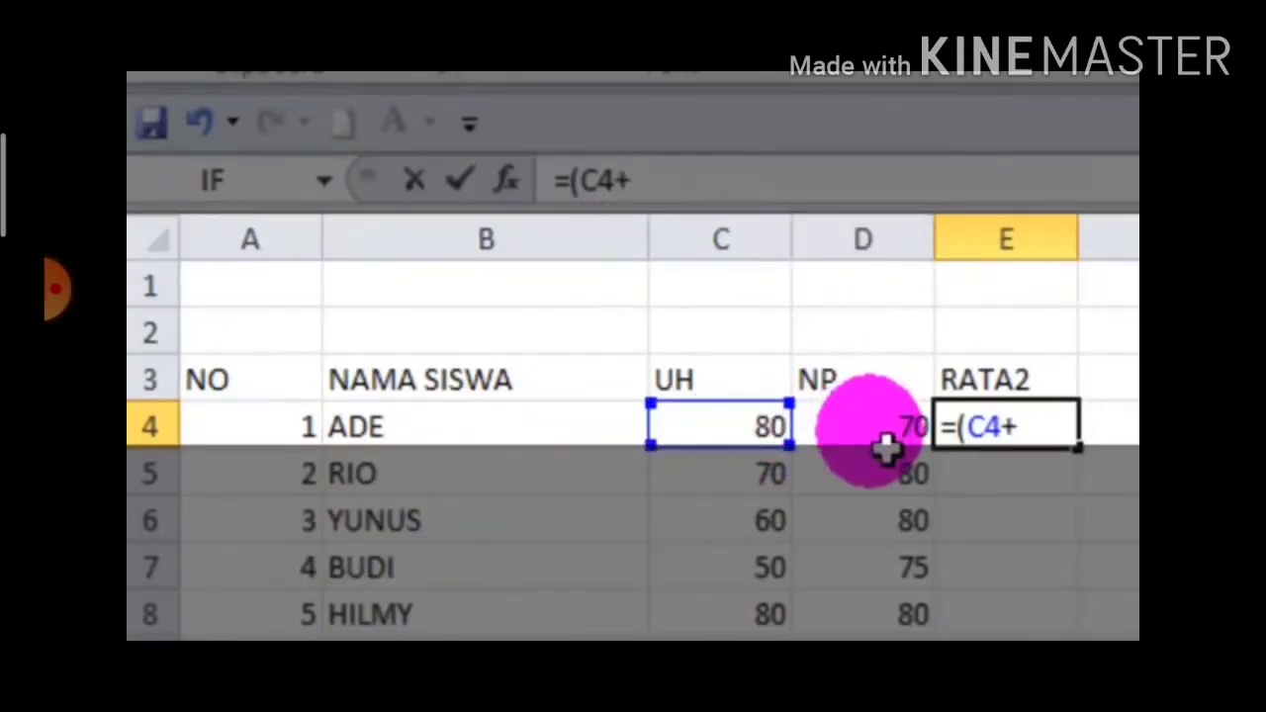
click(885, 448)
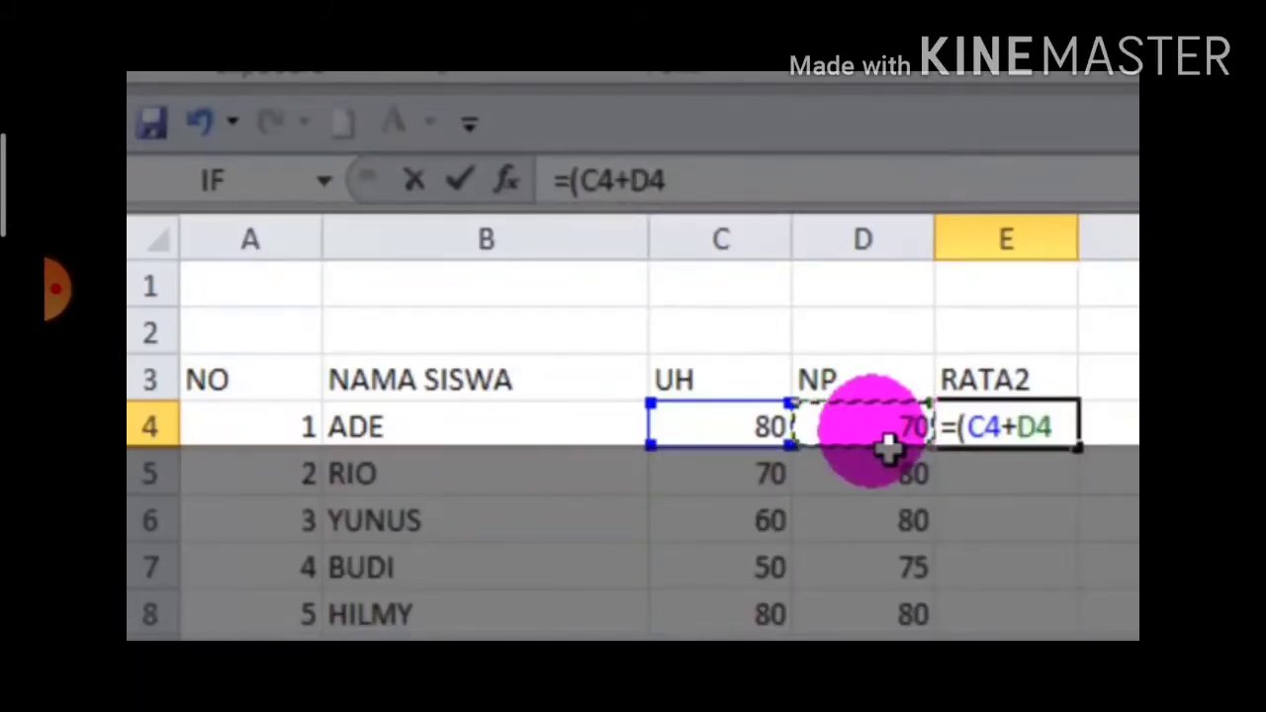
text()/)
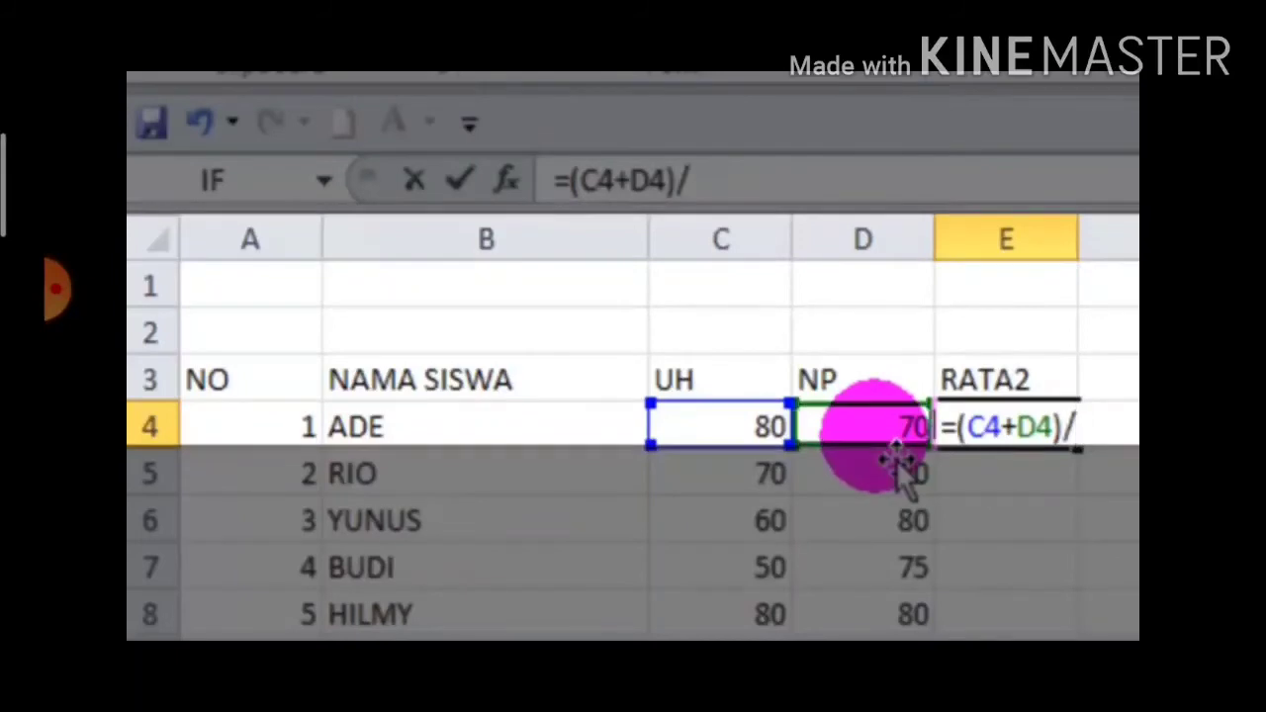
text(2)
key(Return)
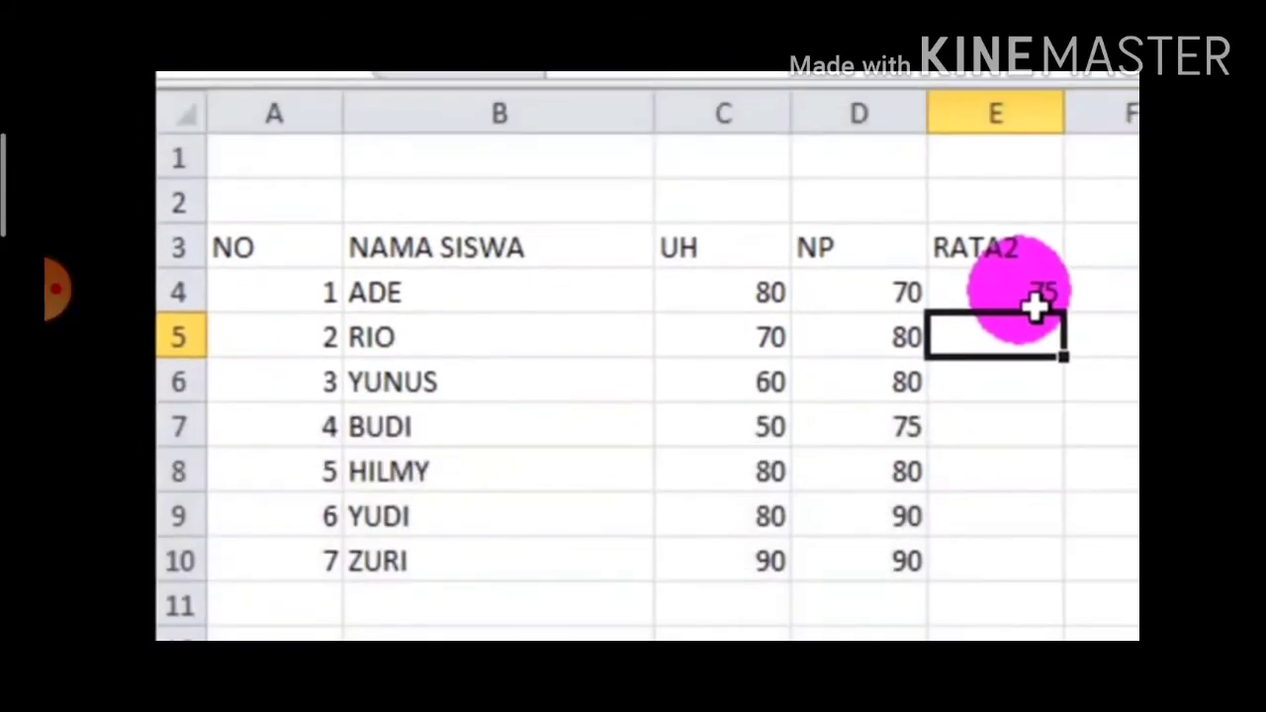
Step: Fill the average formula in E4 down through E10 for all seven students
click(1046, 435)
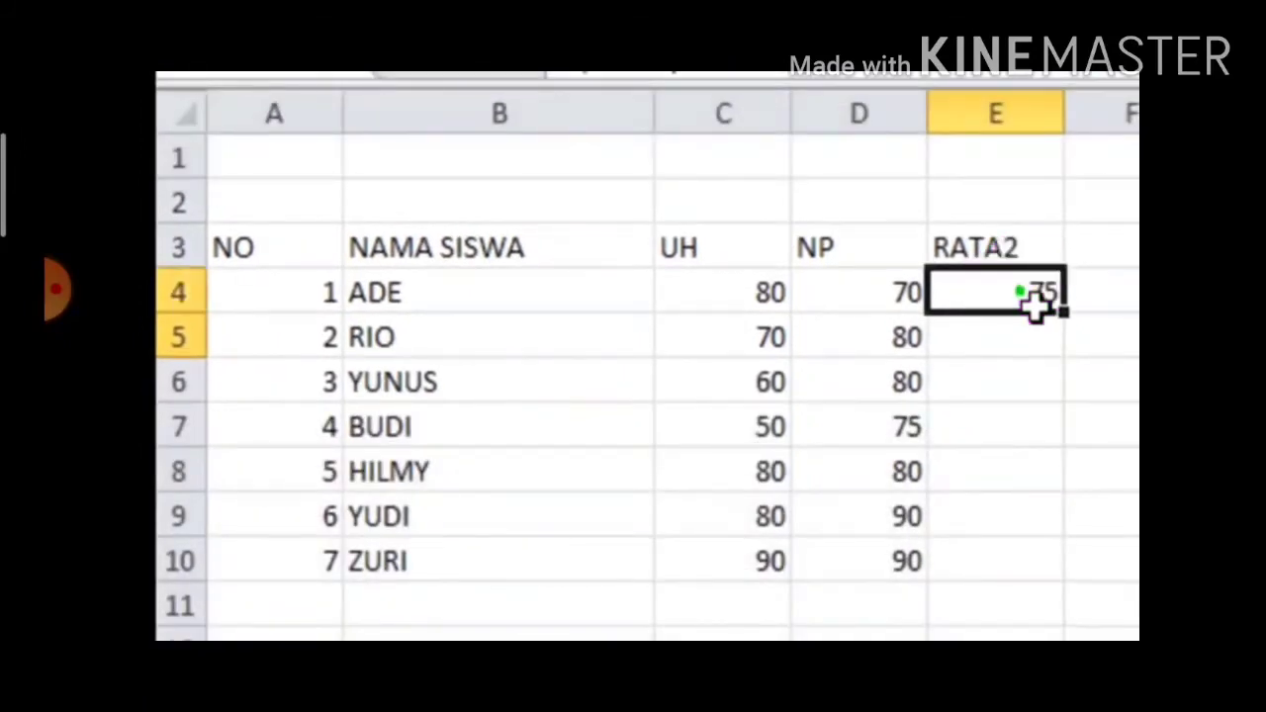
drag(1064, 312, 1086, 334)
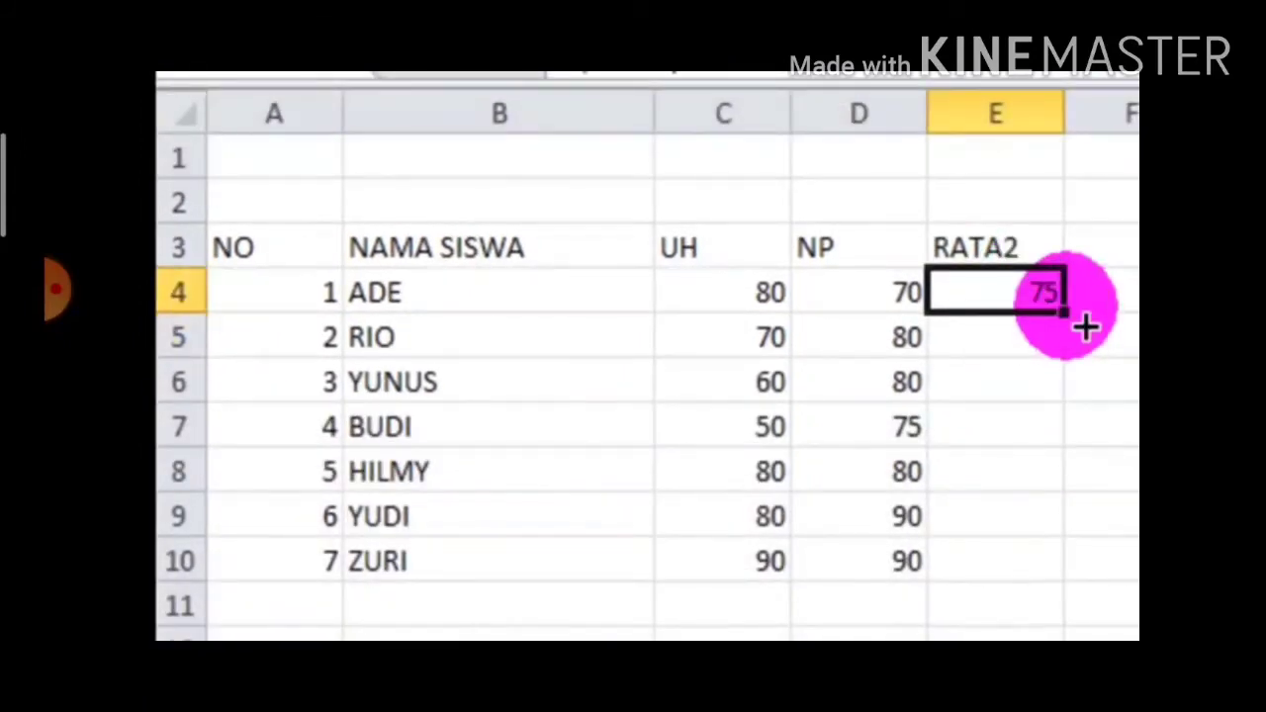
drag(1086, 328, 1072, 583)
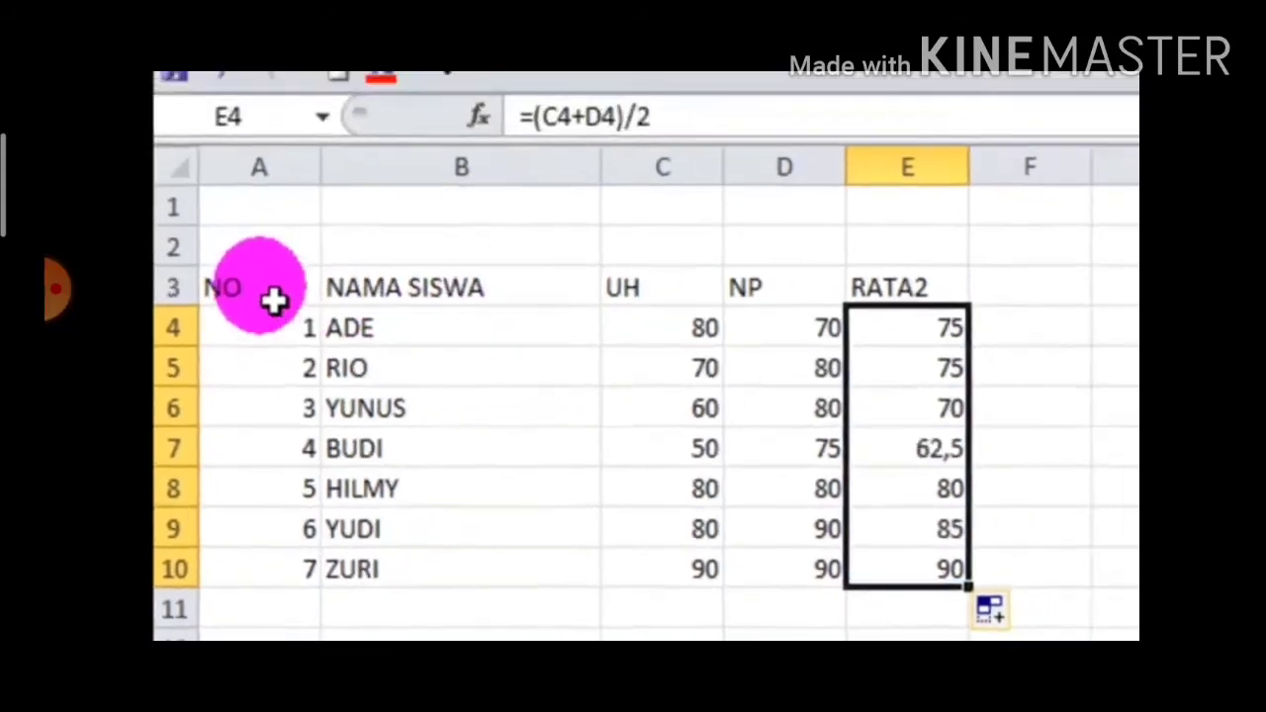
Step: Apply All Borders to the score table in A3:E10
drag(296, 255, 993, 484)
drag(700, 537, 689, 589)
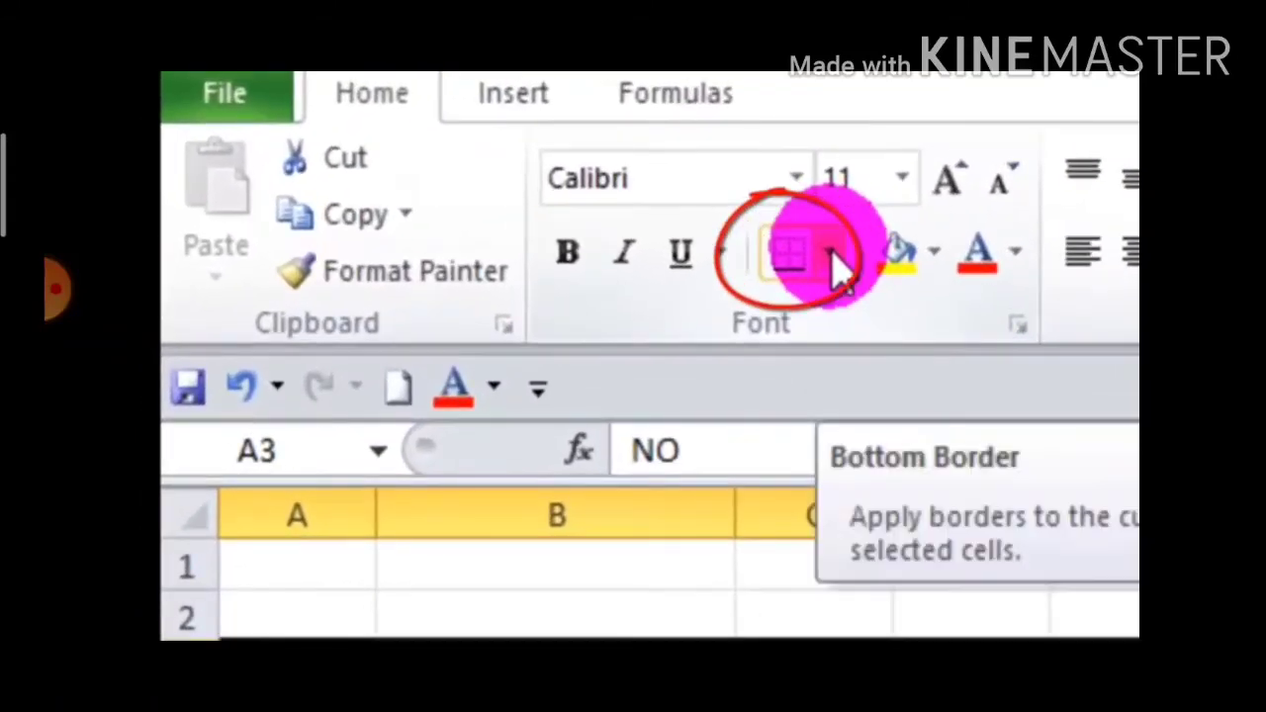
click(830, 255)
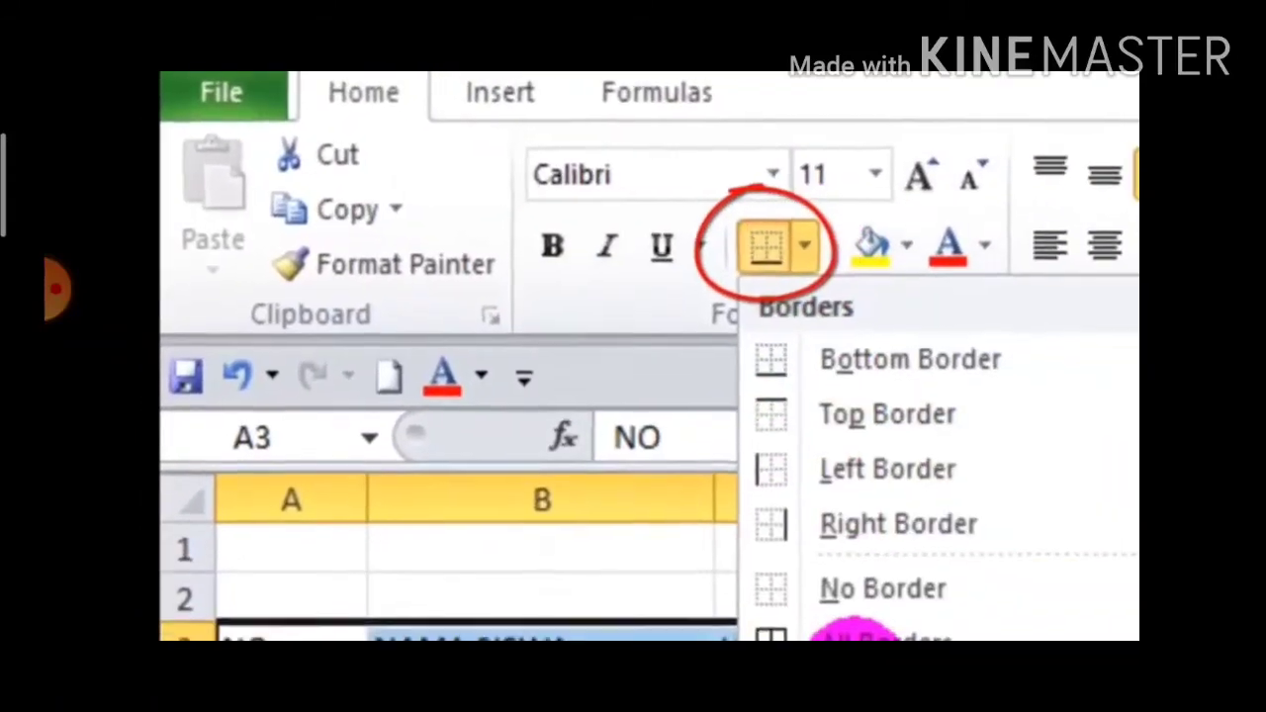
click(870, 639)
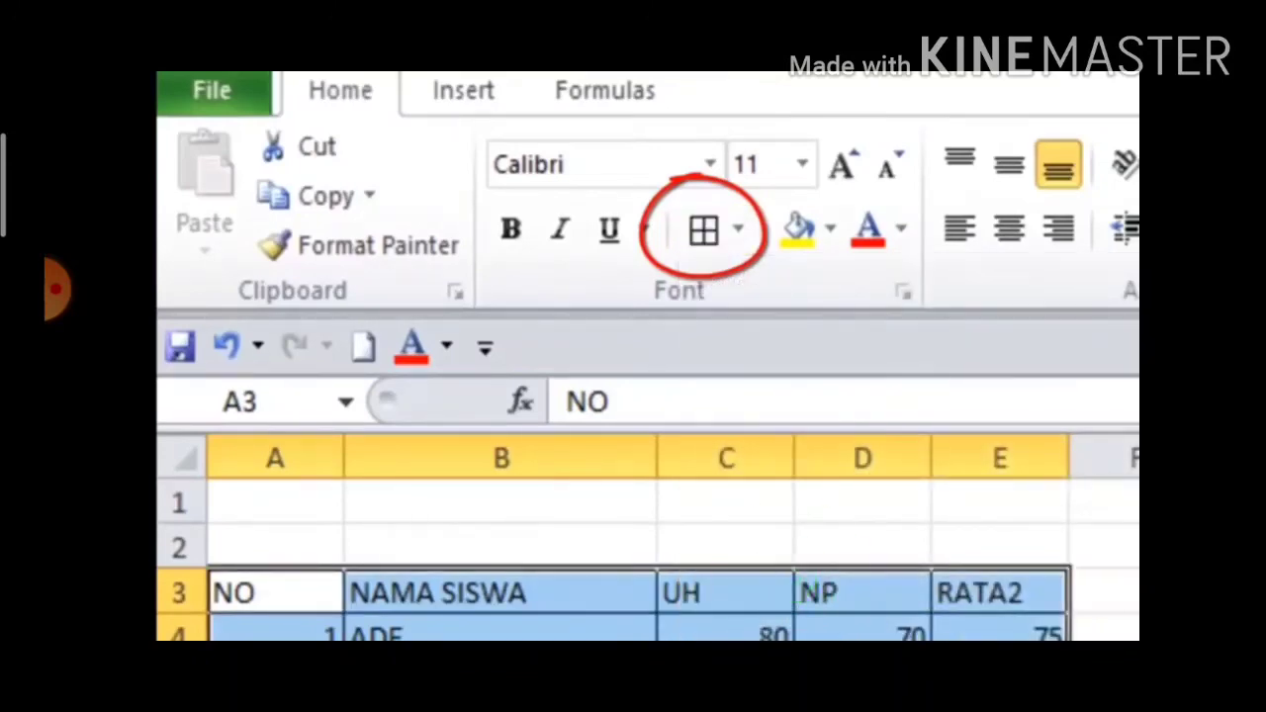
click(910, 604)
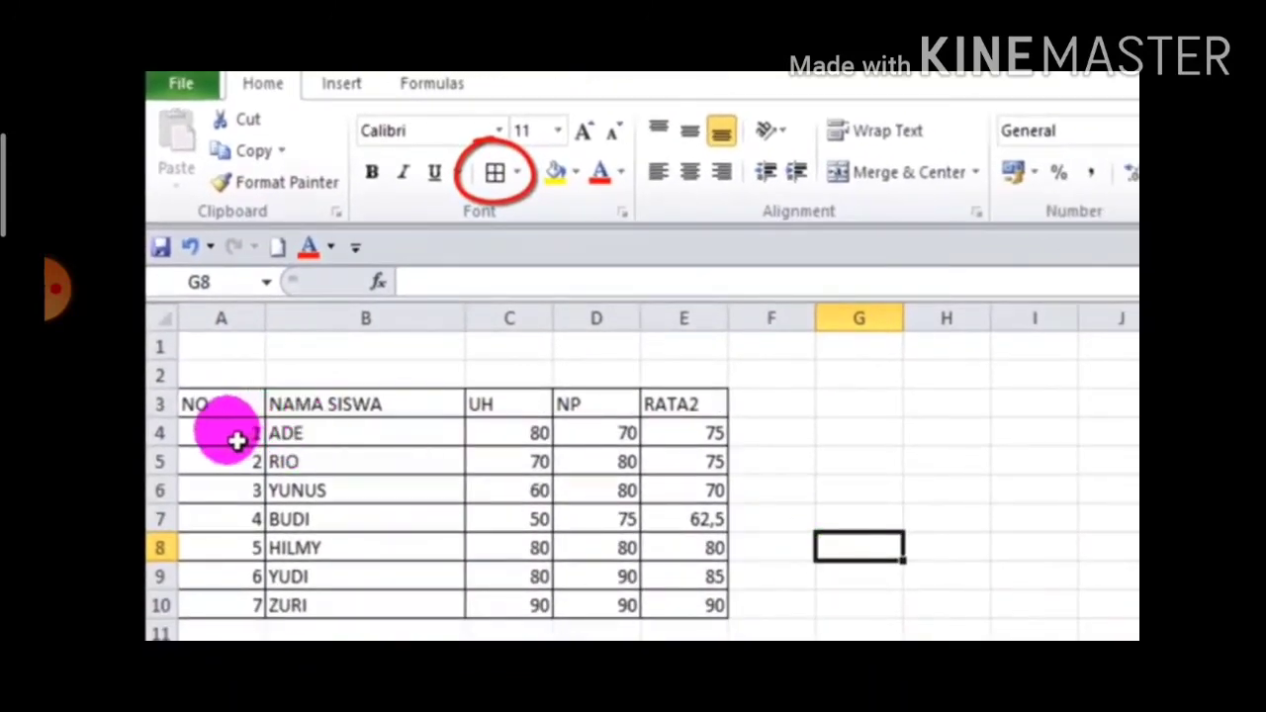
Step: Center the row numbers in A4:A10 and the scores and averages in C4:E10 horizontally
drag(237, 441, 248, 605)
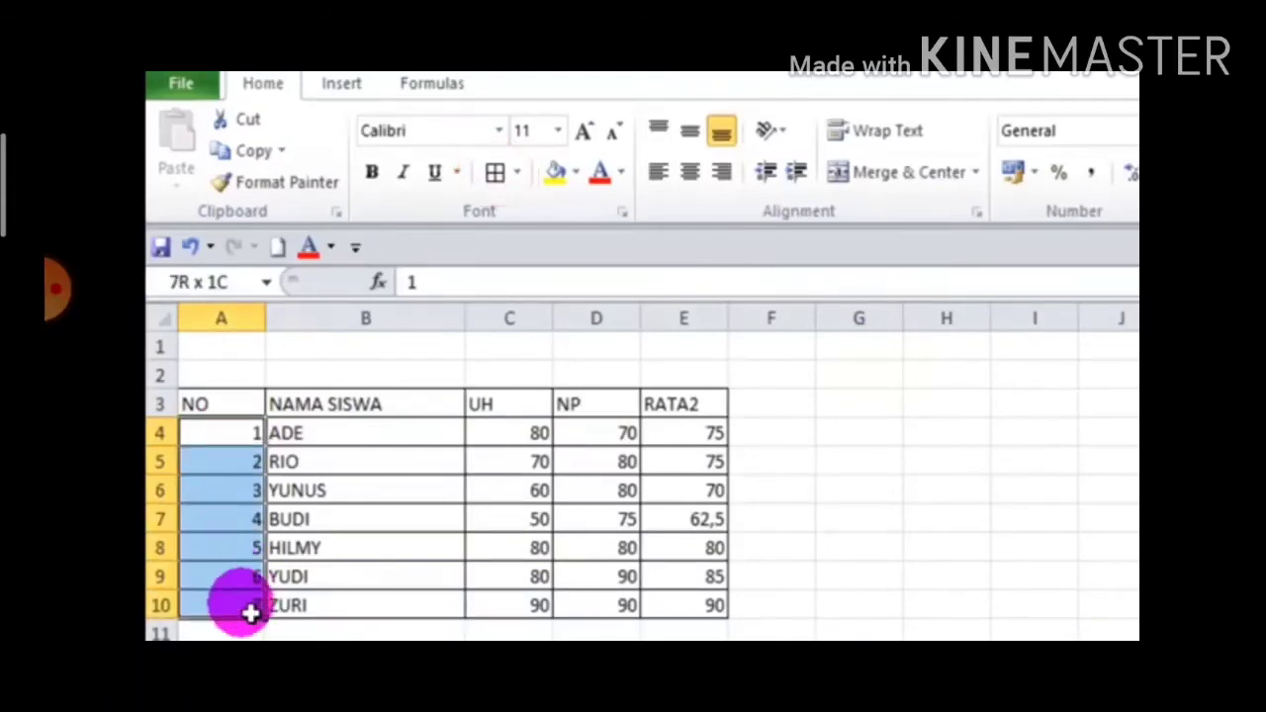
click(689, 174)
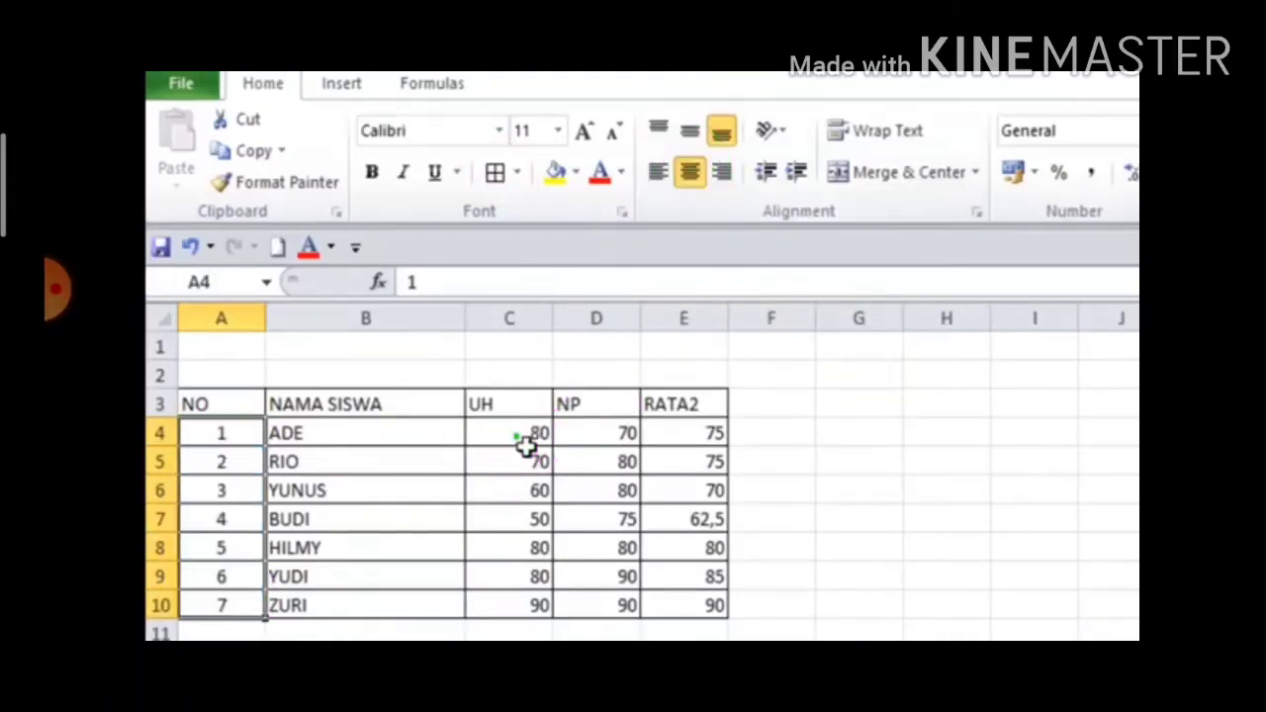
drag(524, 445, 680, 605)
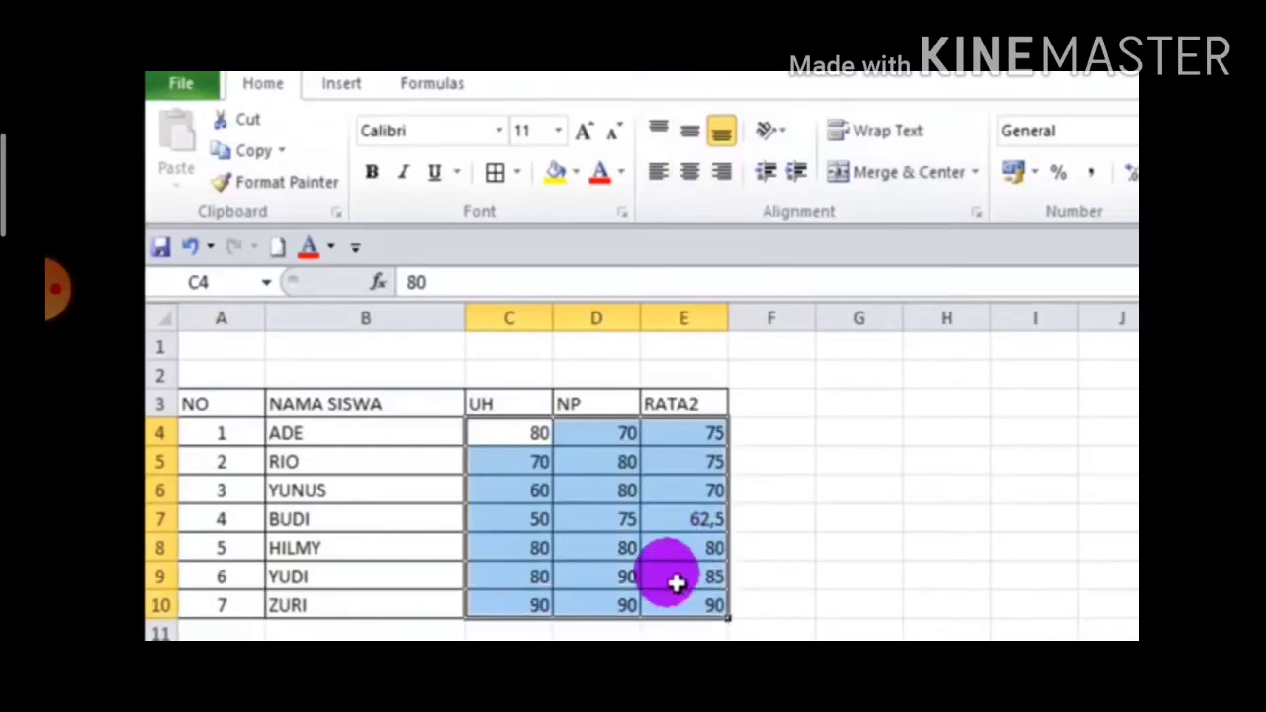
click(691, 174)
click(806, 461)
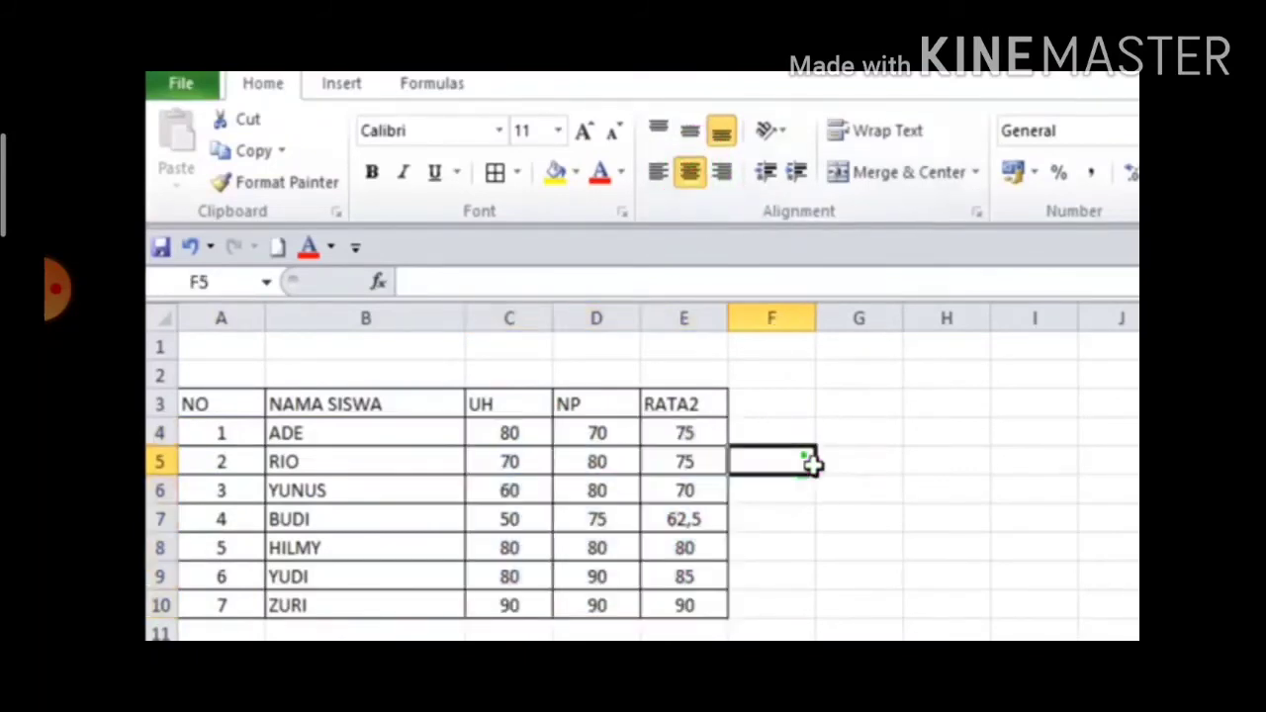
Step: Enter the title "DAFTAR NILAI AKUNTANSI" in A1 and "KELAS X AK 4" in A2
click(226, 356)
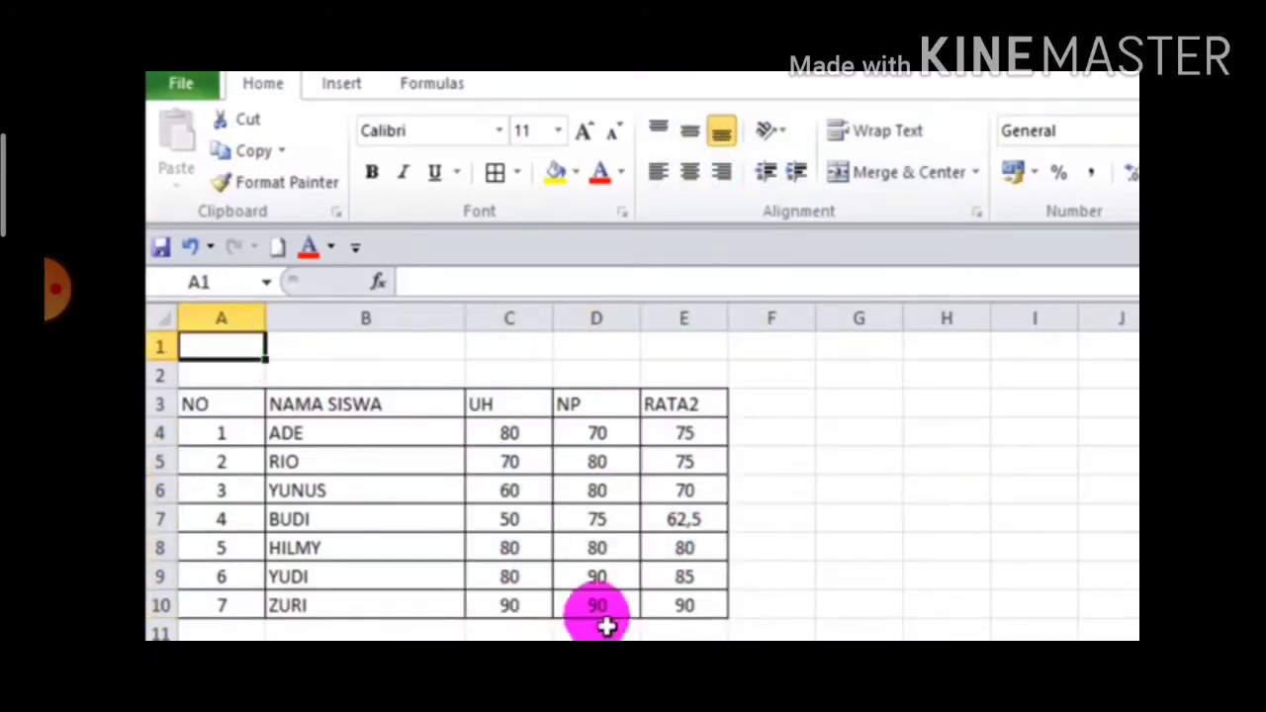
text(DAFTAR NILAI AKUNTANSI)
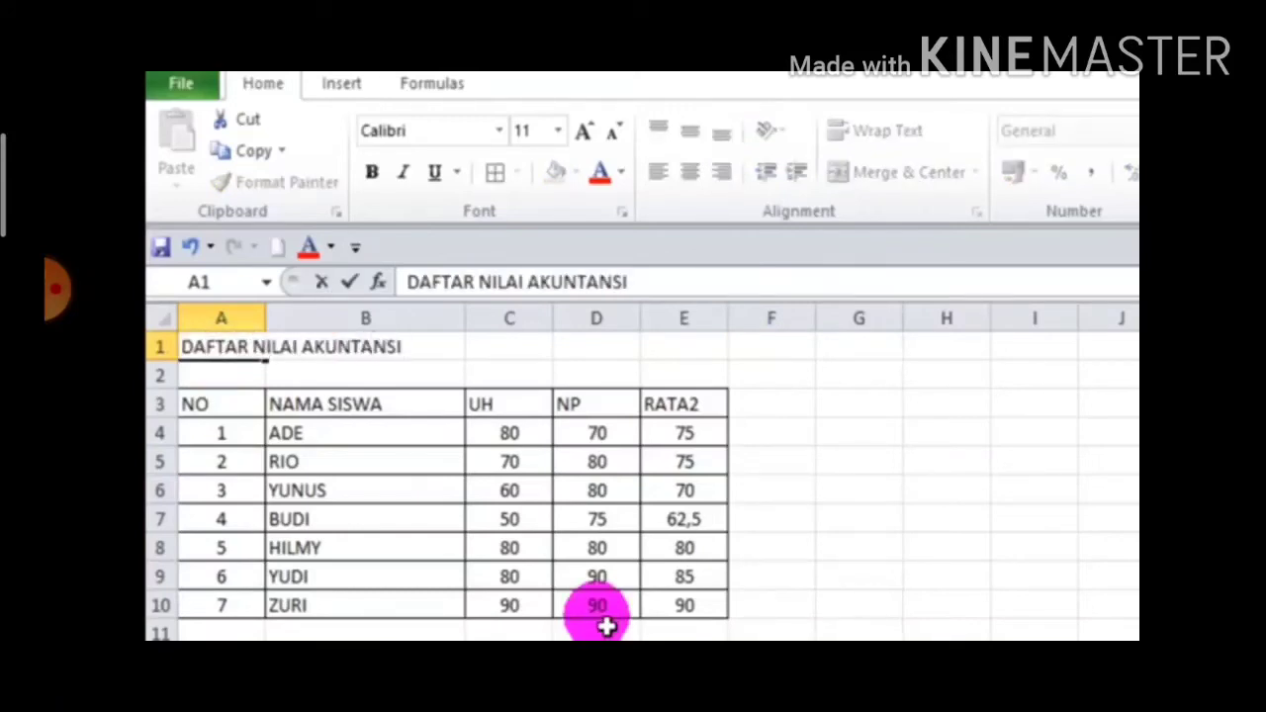
key(Return)
text(KELAS)
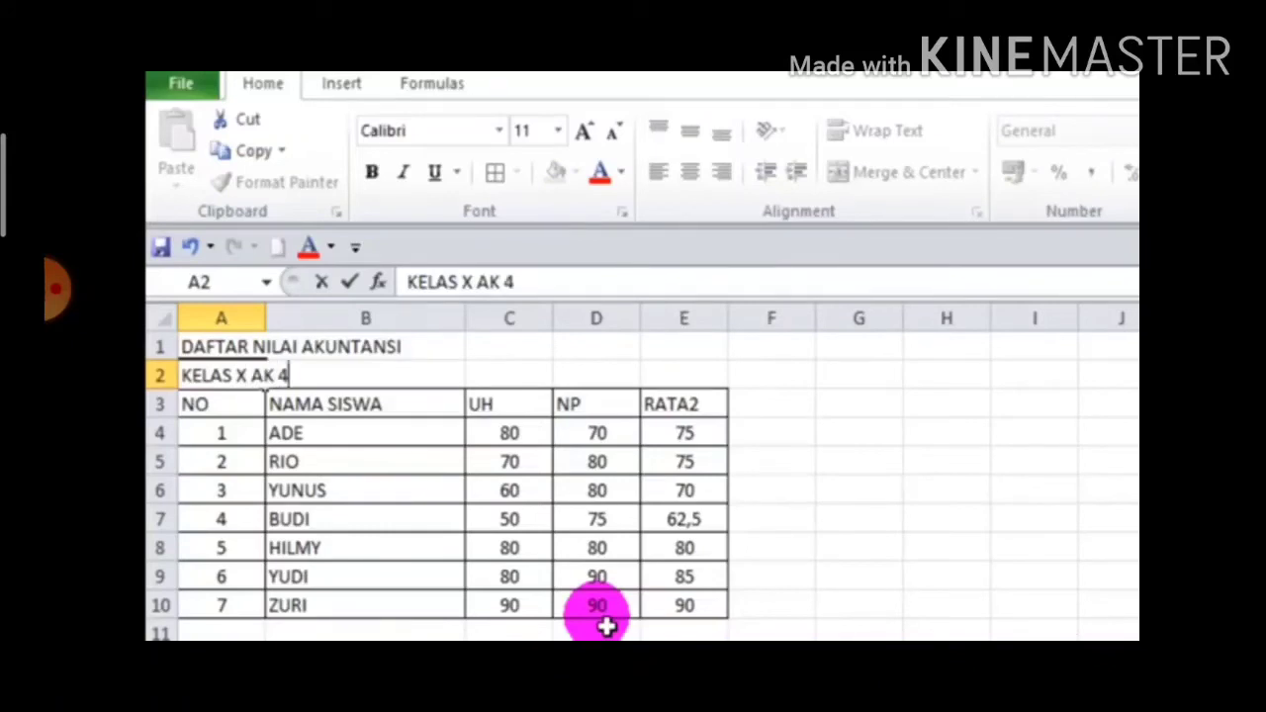
text( X AK 4)
key(Return)
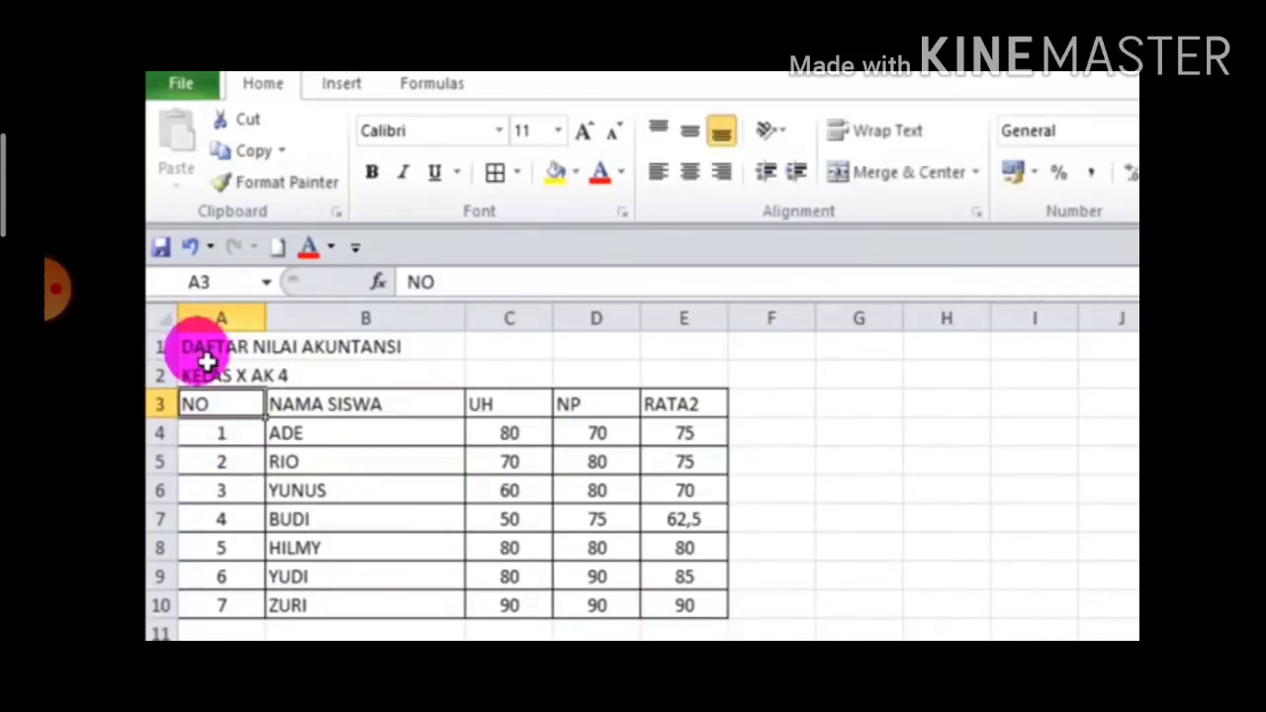
Step: Merge and center the two title lines across A1:E1 and A2:E2 separately
drag(210, 358, 677, 353)
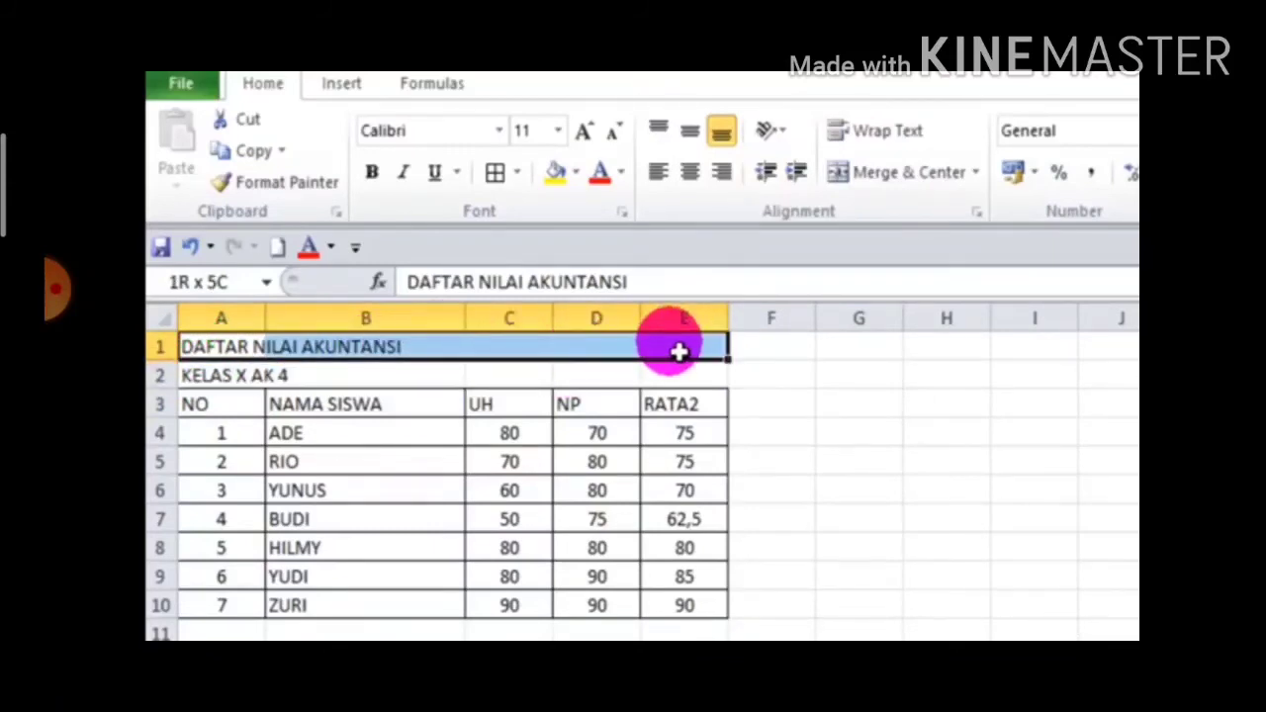
drag(678, 351, 678, 351)
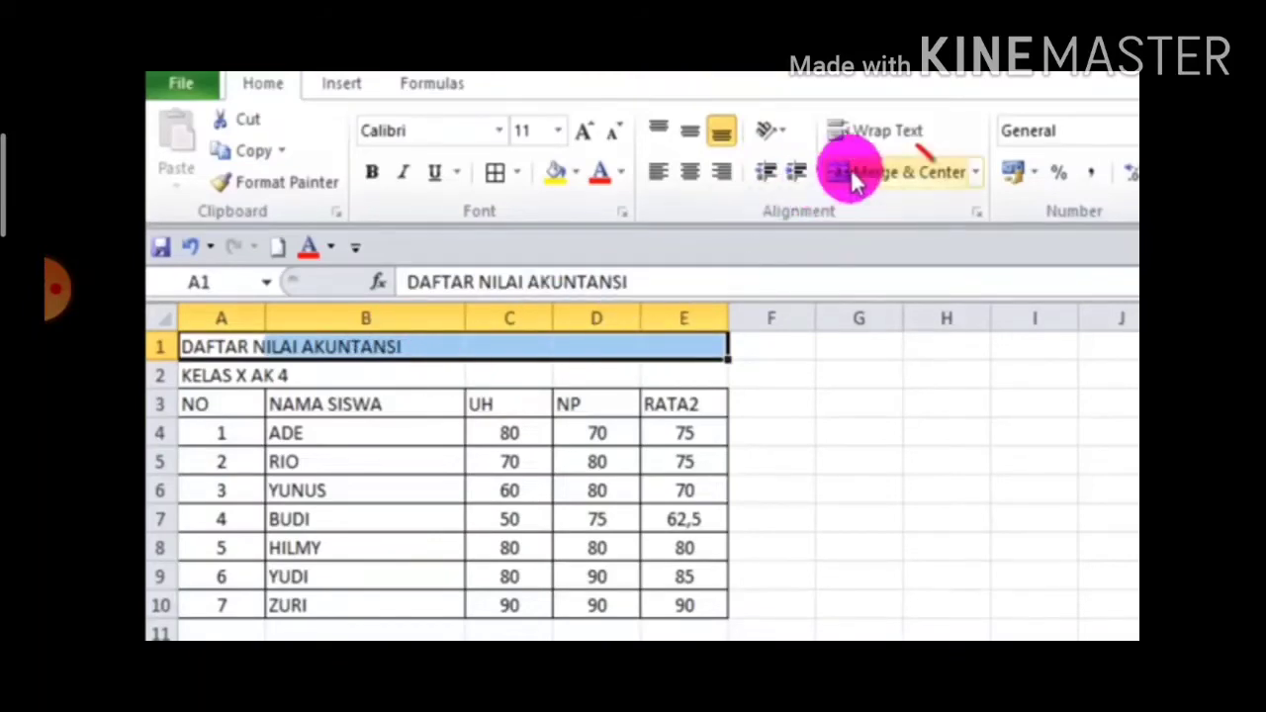
click(856, 177)
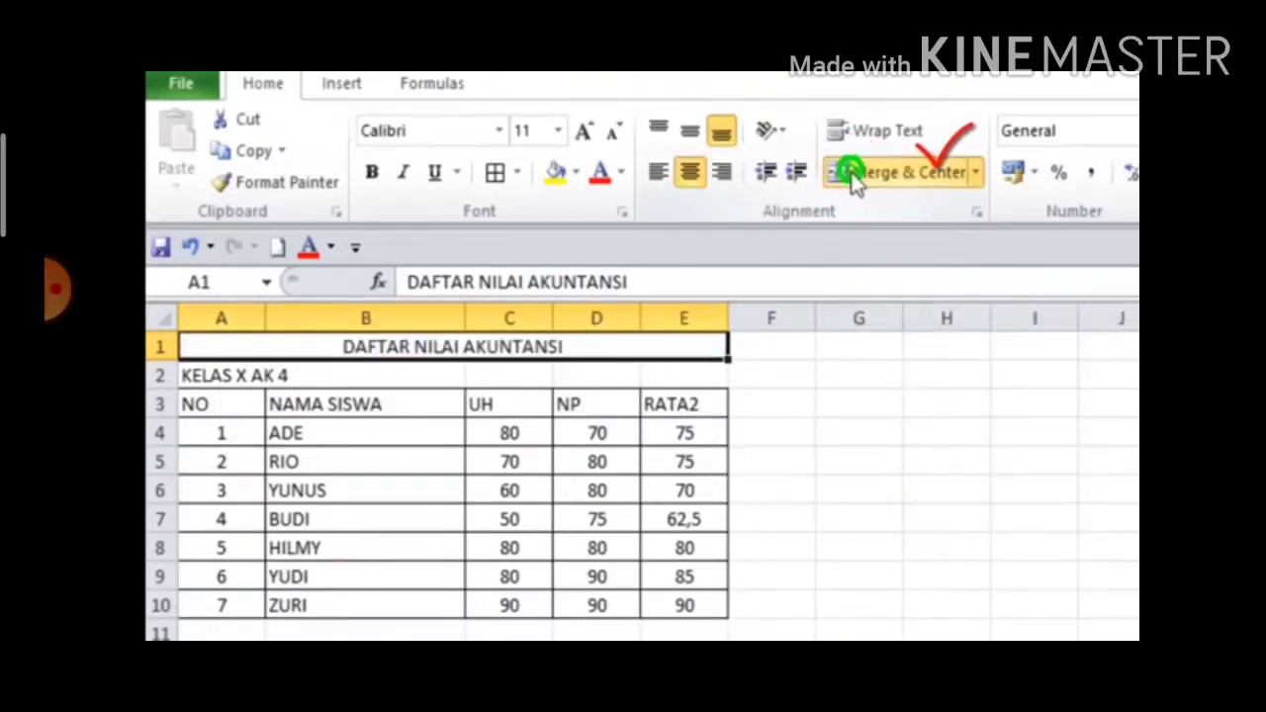
click(202, 381)
drag(277, 372, 697, 394)
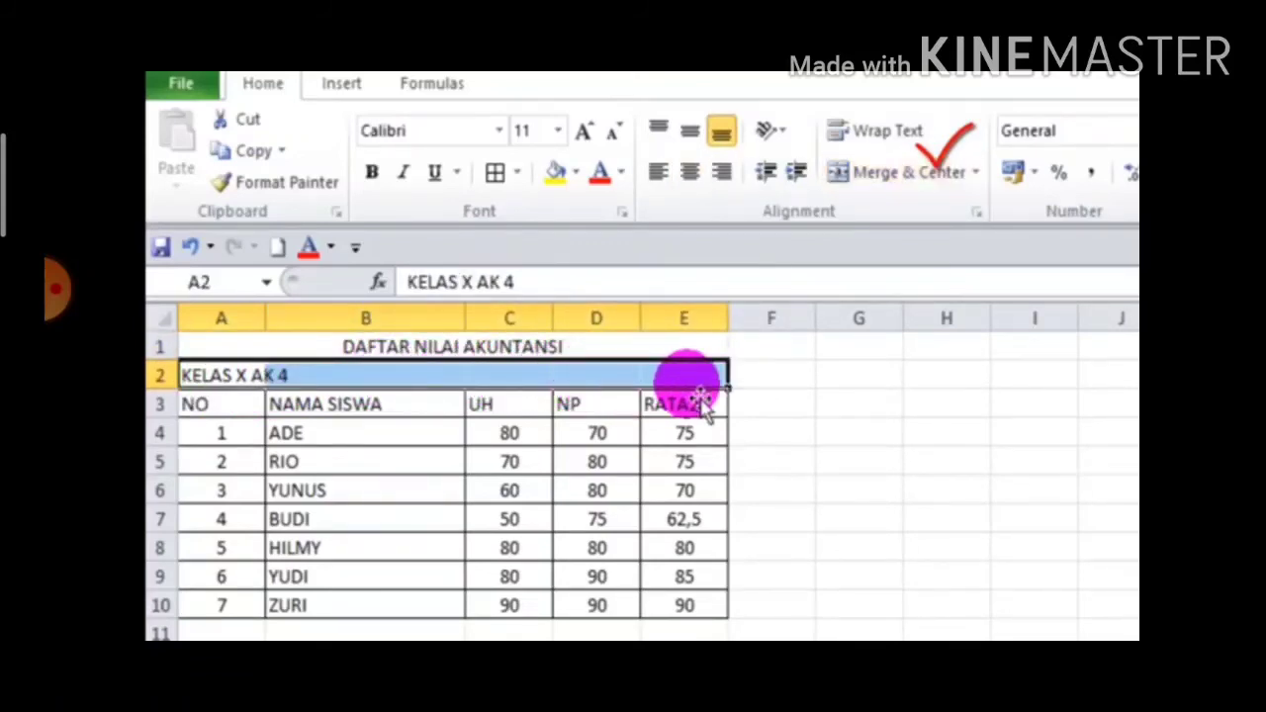
click(920, 192)
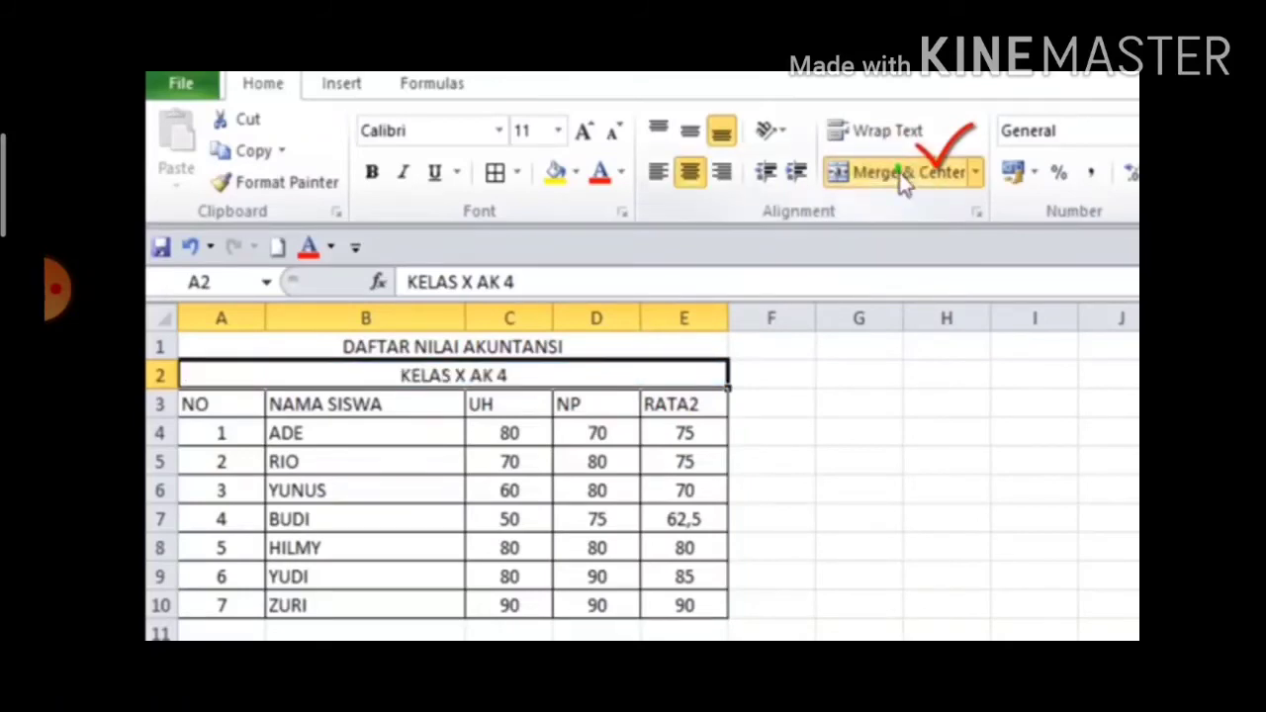
Step: Center the column headings in A3:E3 horizontally
click(227, 409)
drag(226, 409, 677, 413)
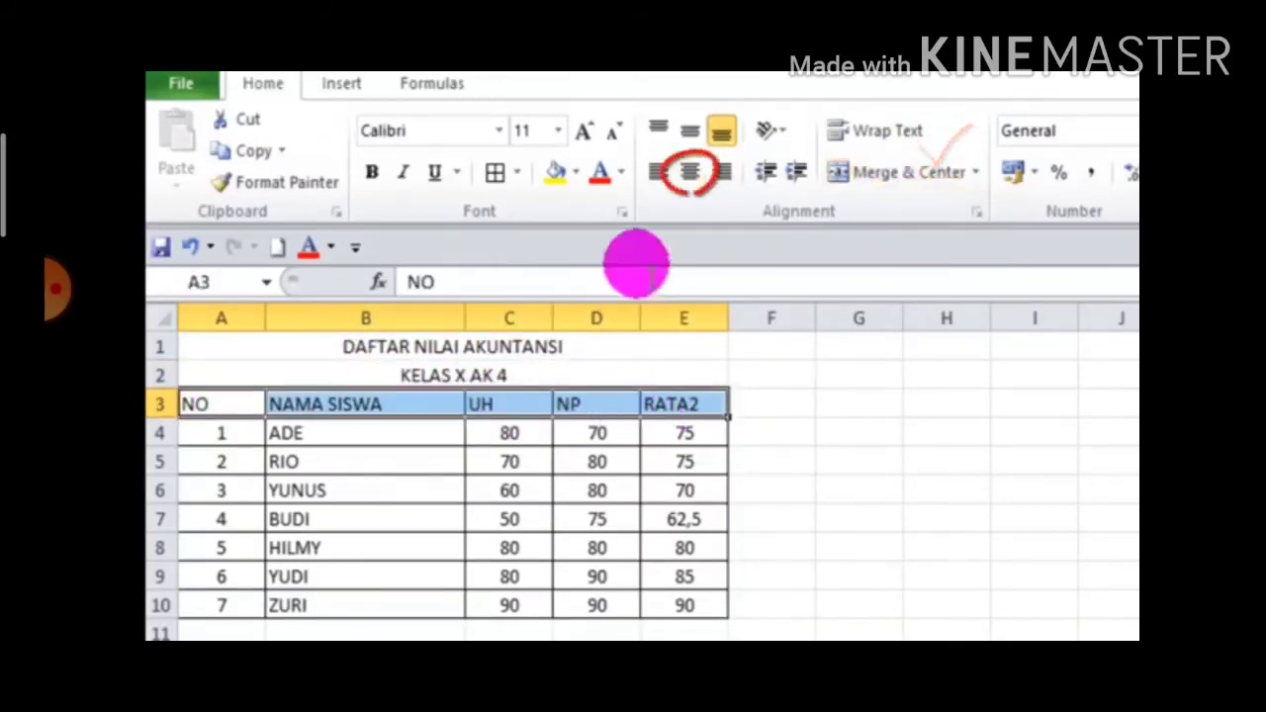
click(690, 172)
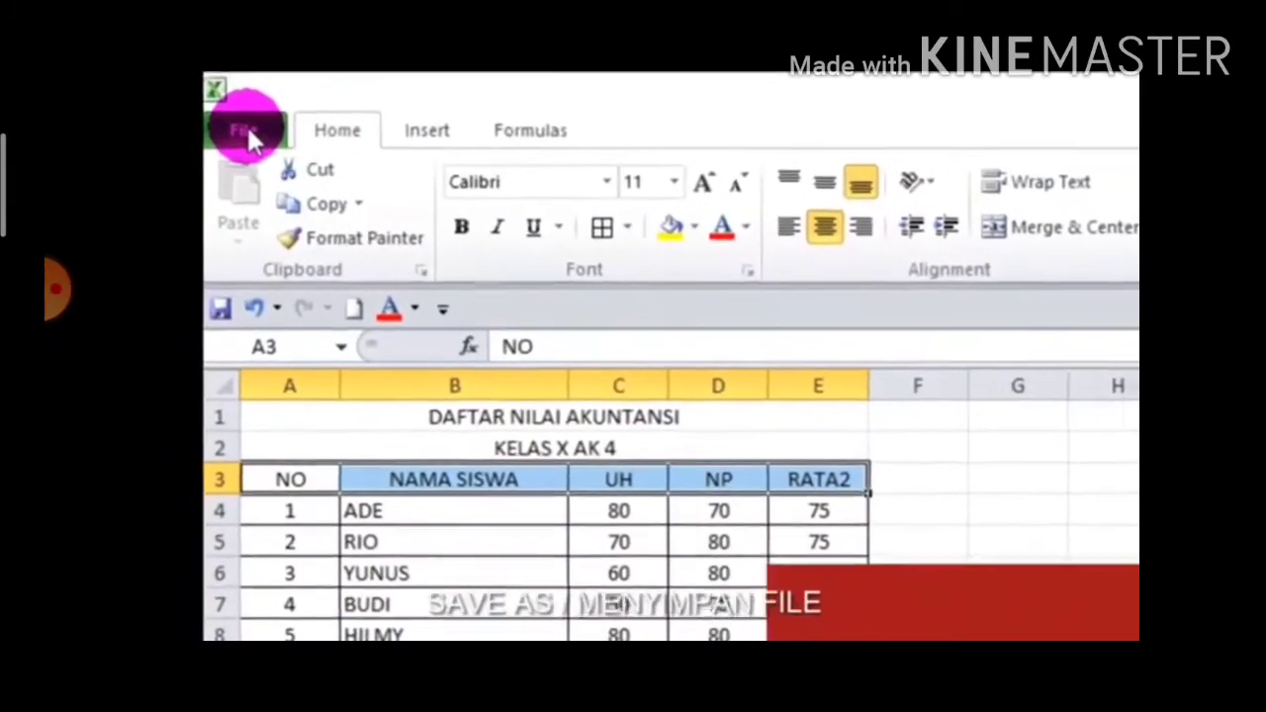
Step: Save the workbook as "LATIHAN TABEL 1" in the Documents folder and close it
click(248, 131)
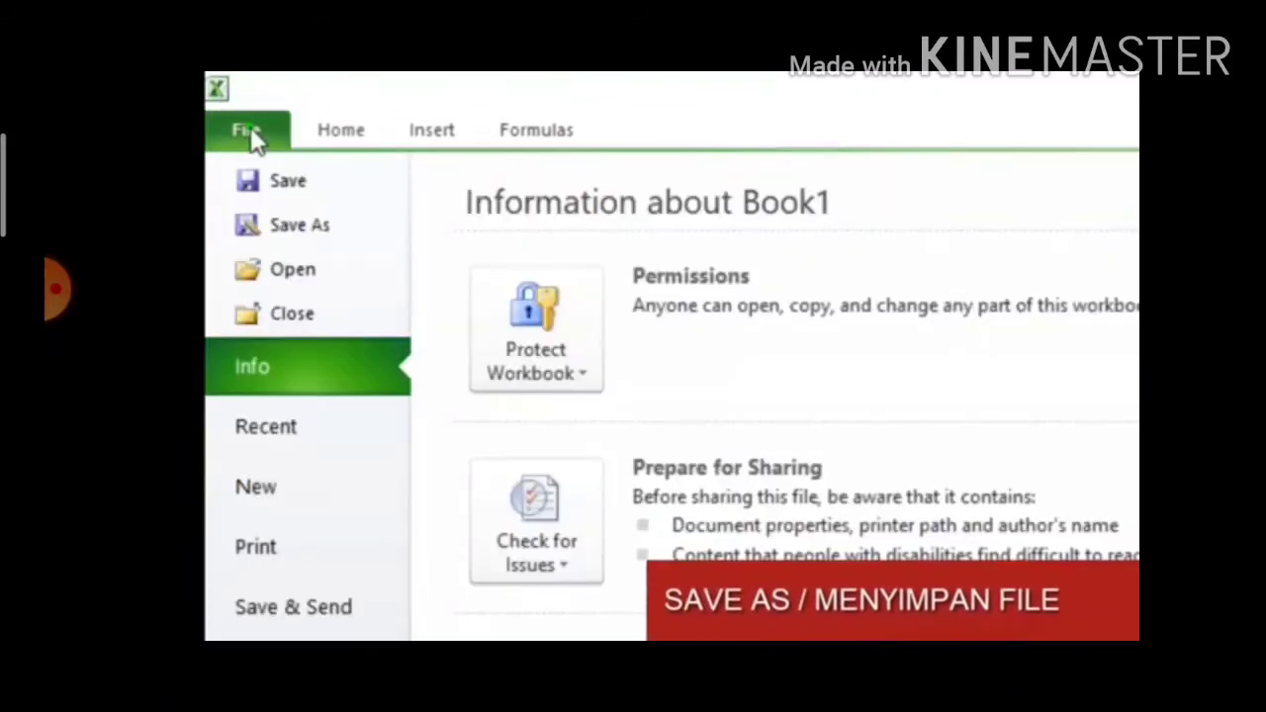
click(277, 230)
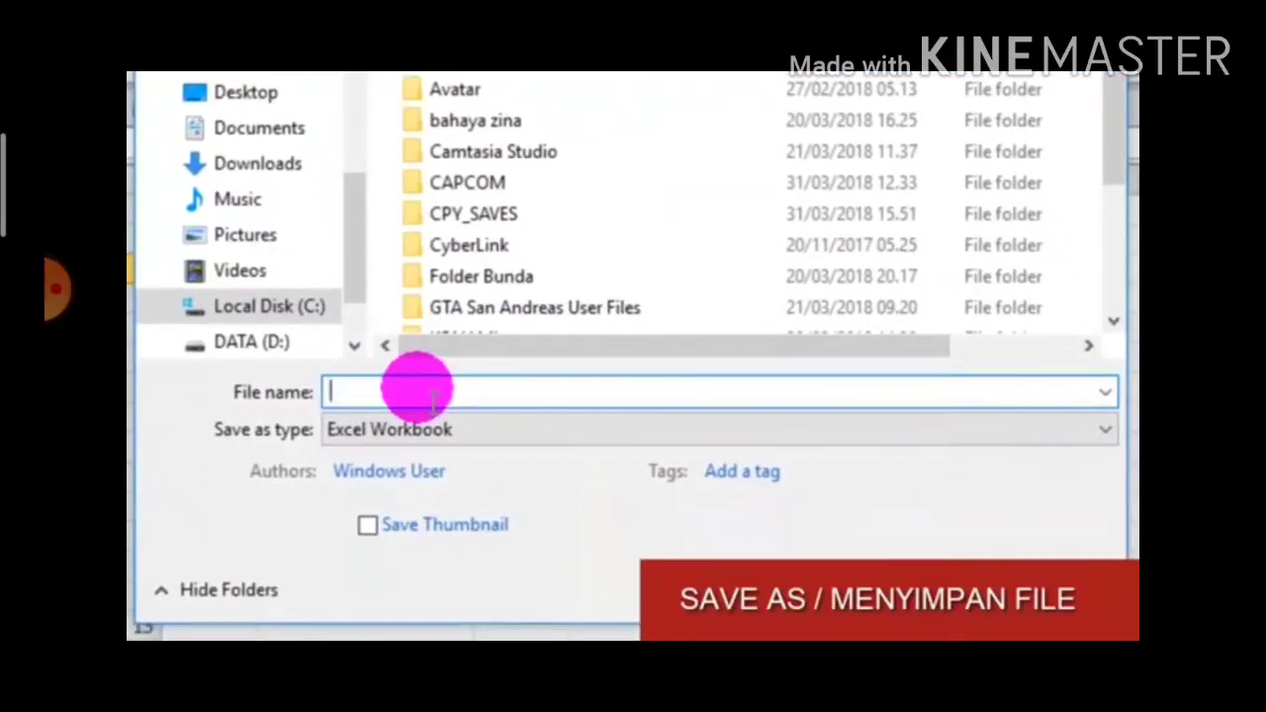
text(LA)
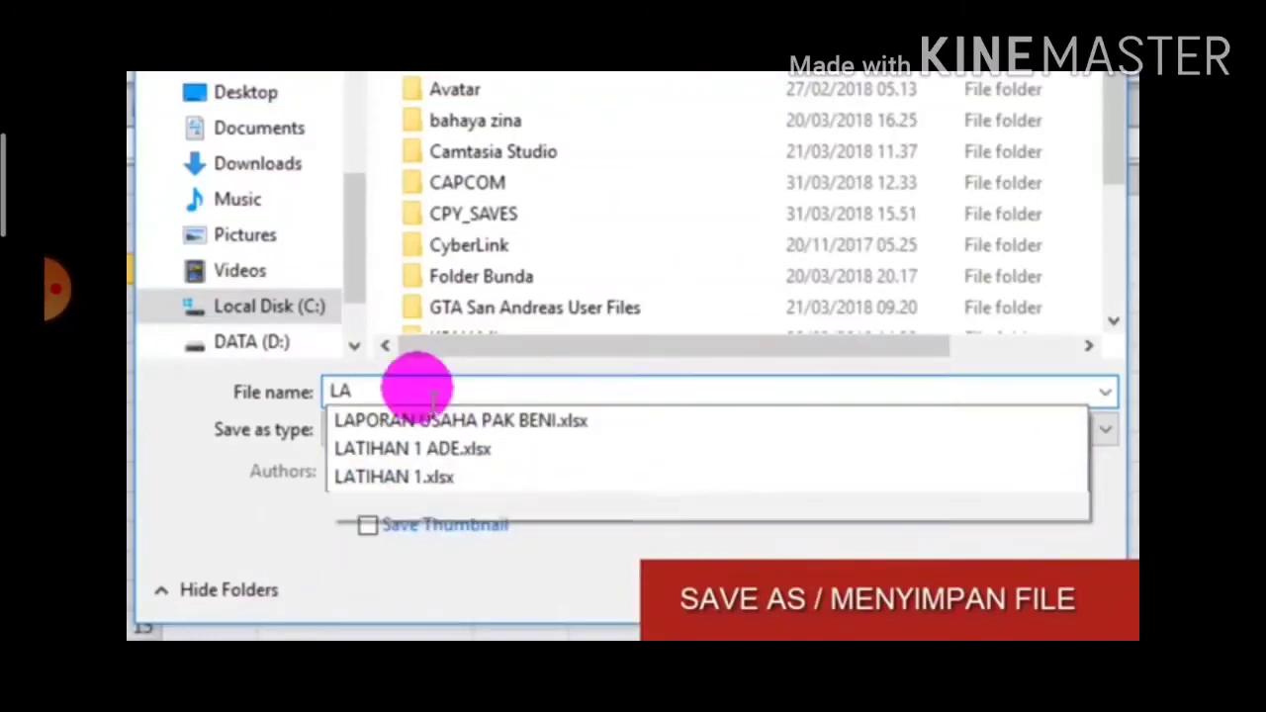
text(TIHAN TAB)
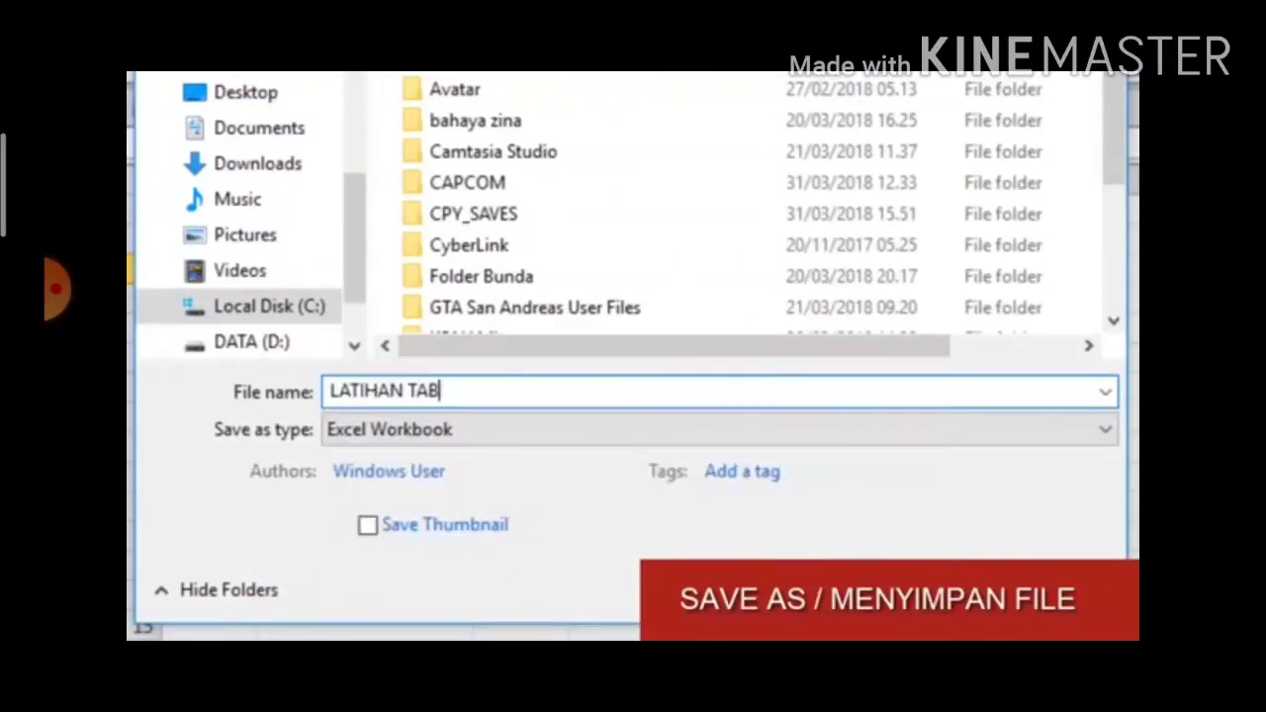
text(EL 1)
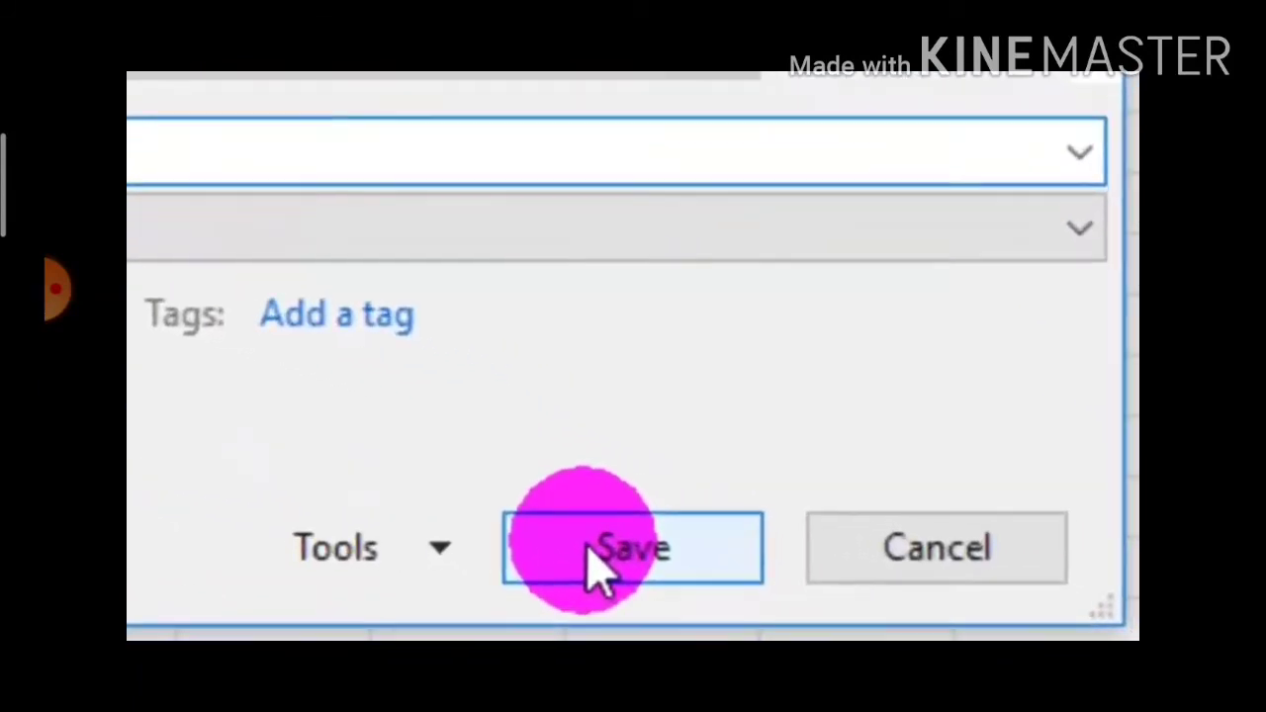
click(867, 592)
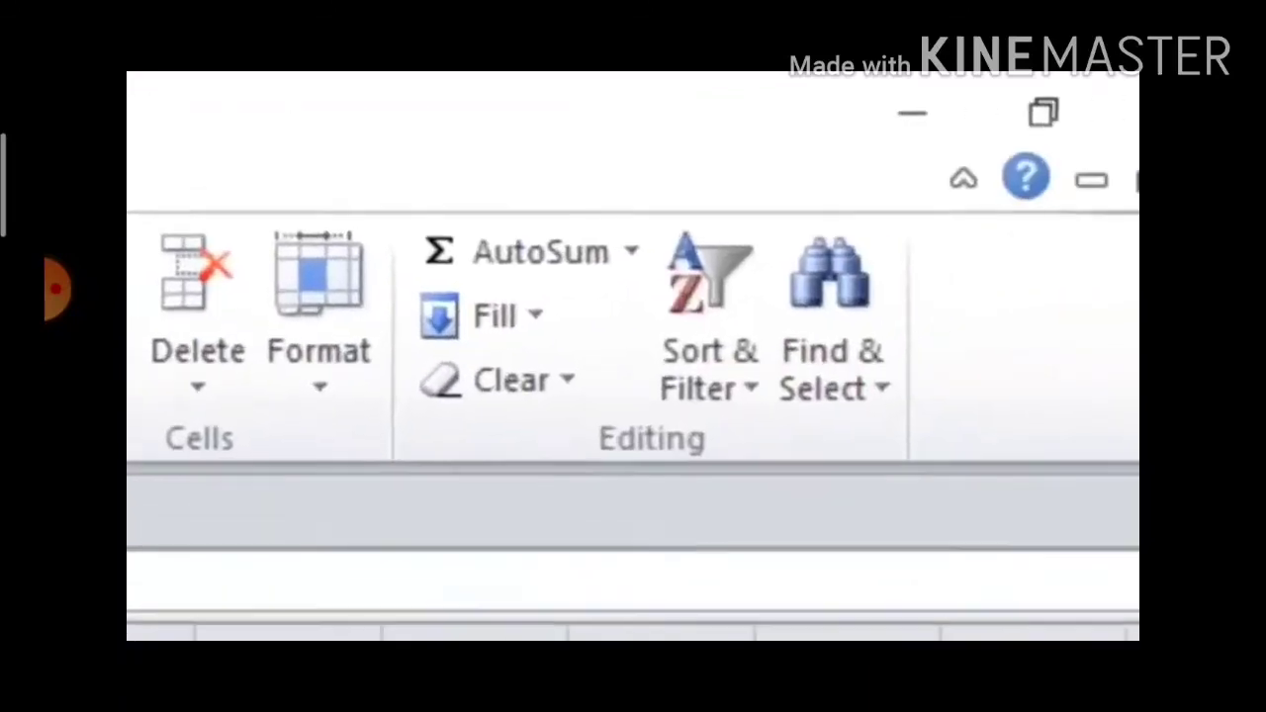
click(1104, 186)
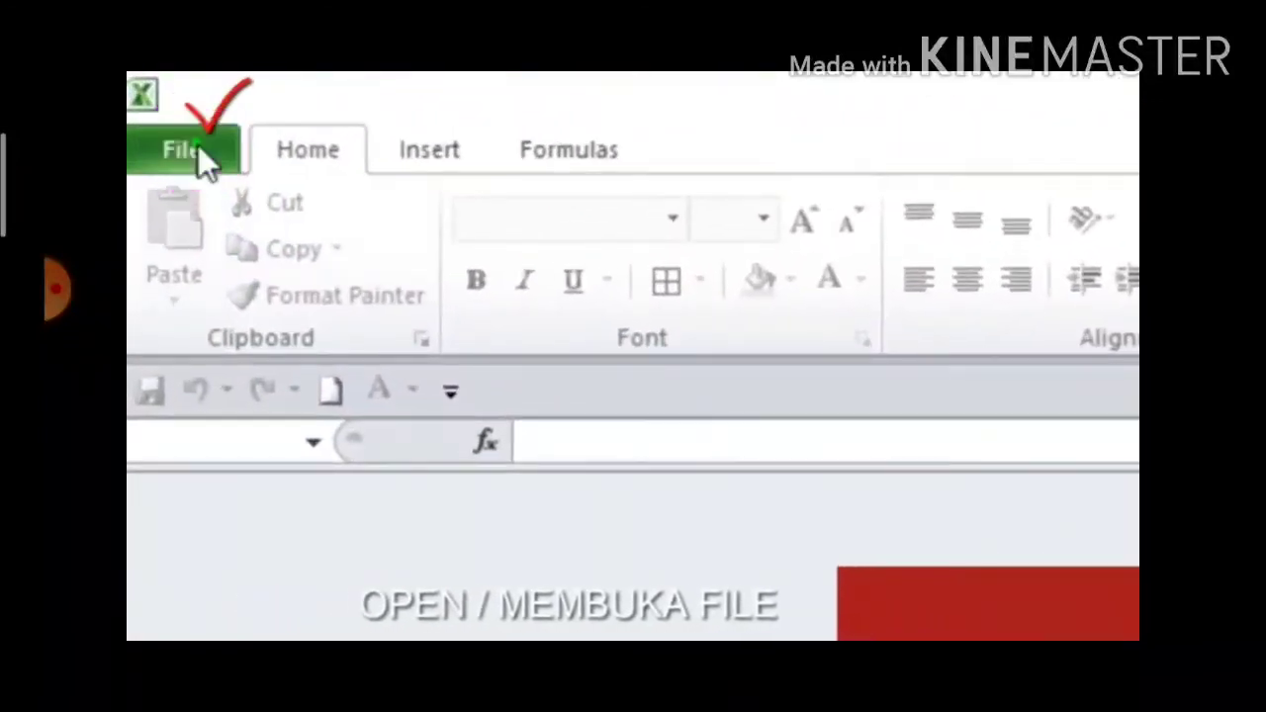
Step: Open the workbook "LATIHAN TABEL 1" from the Documents folder
click(198, 144)
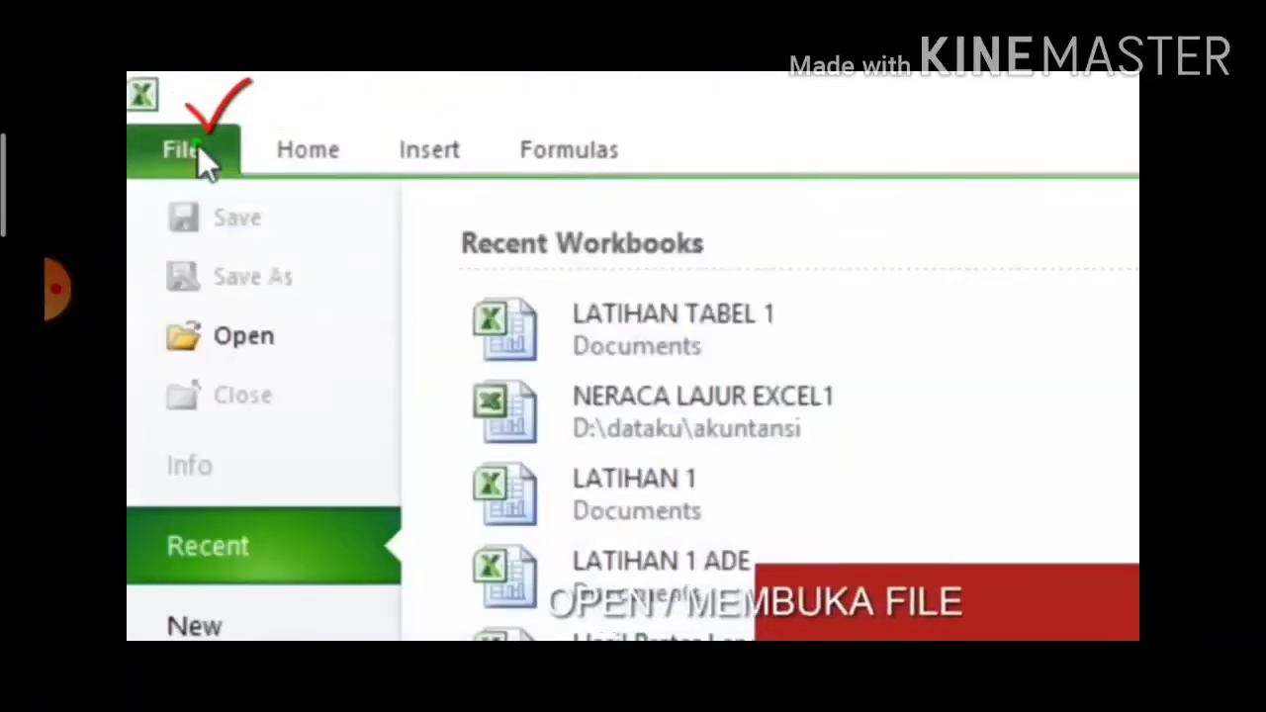
click(236, 338)
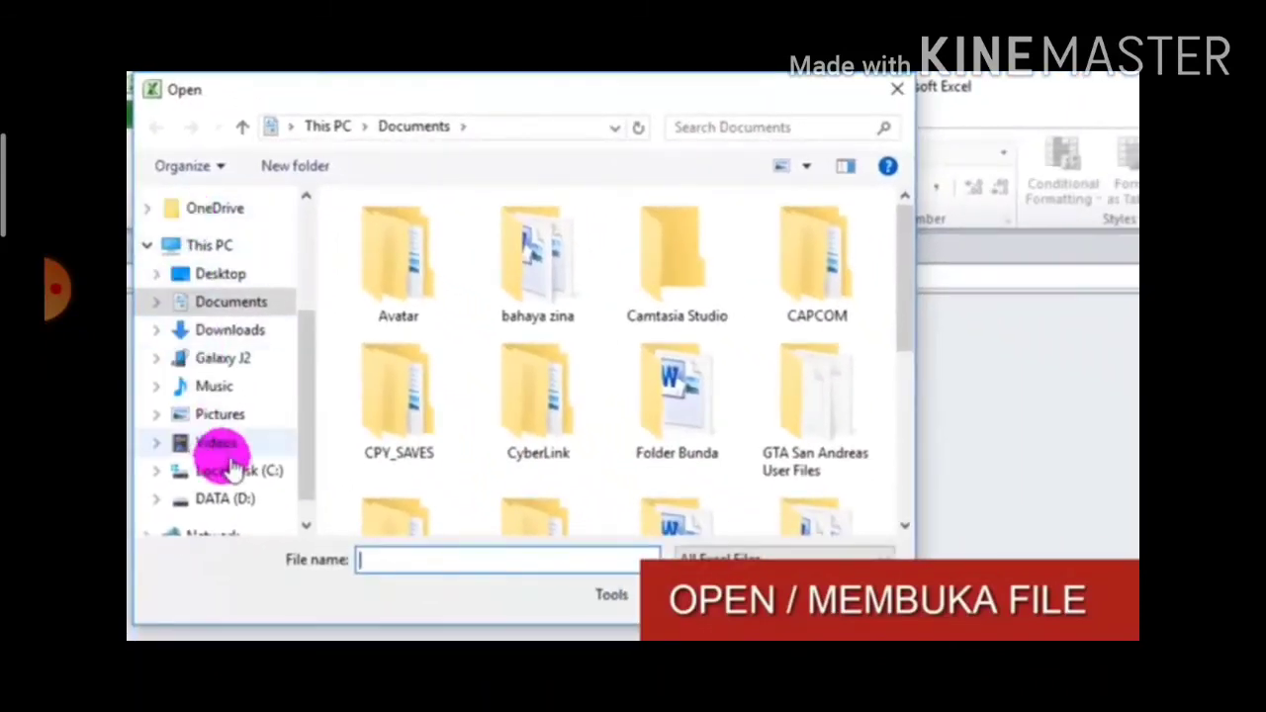
click(238, 473)
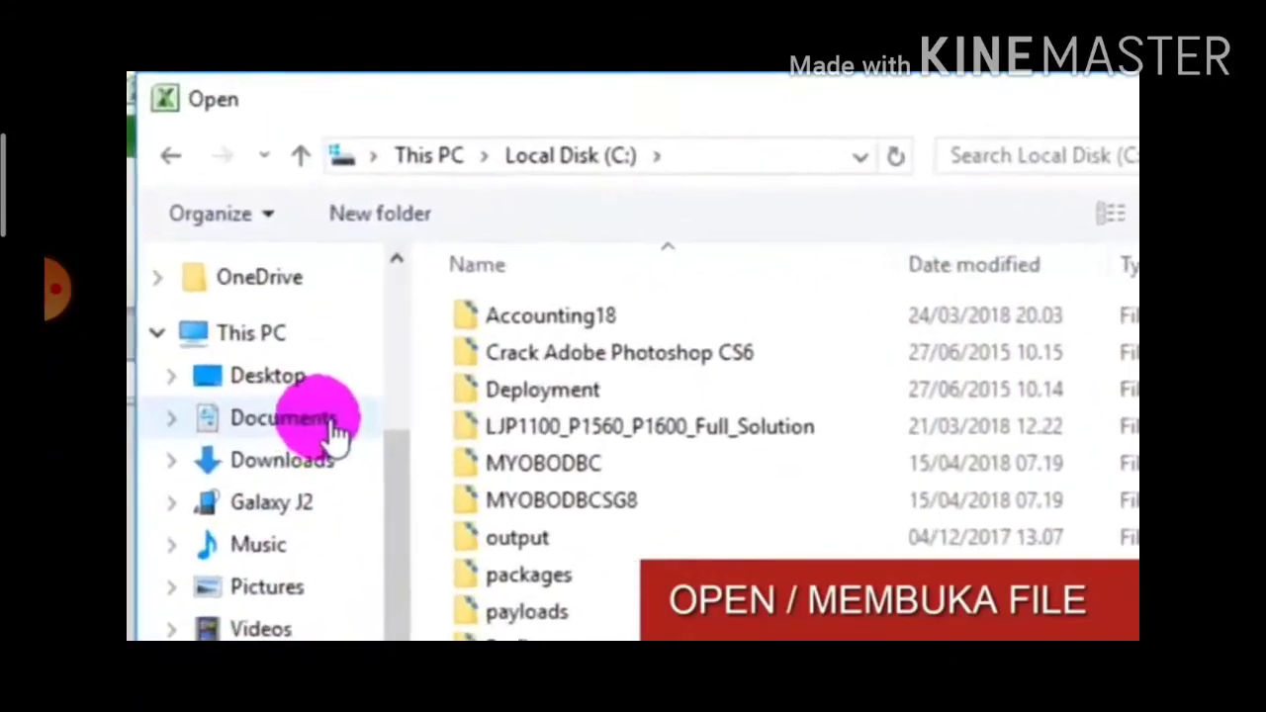
click(262, 303)
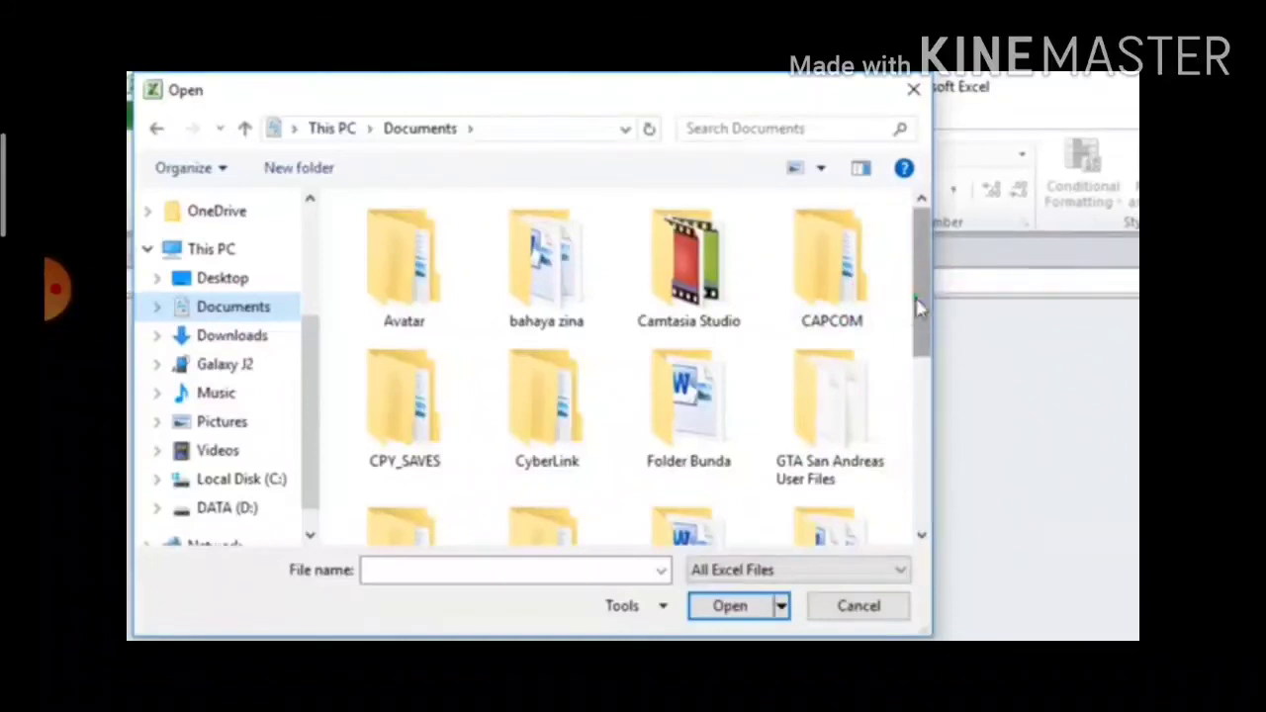
drag(914, 301, 919, 472)
click(539, 450)
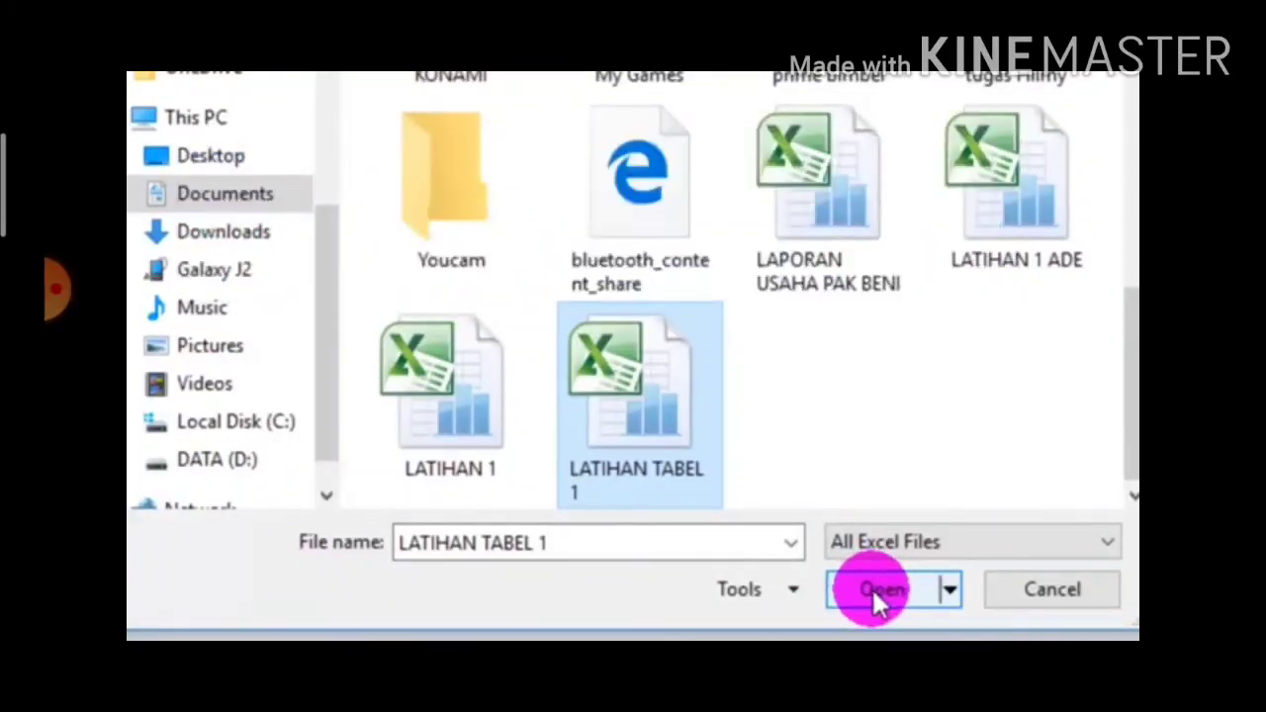
click(876, 598)
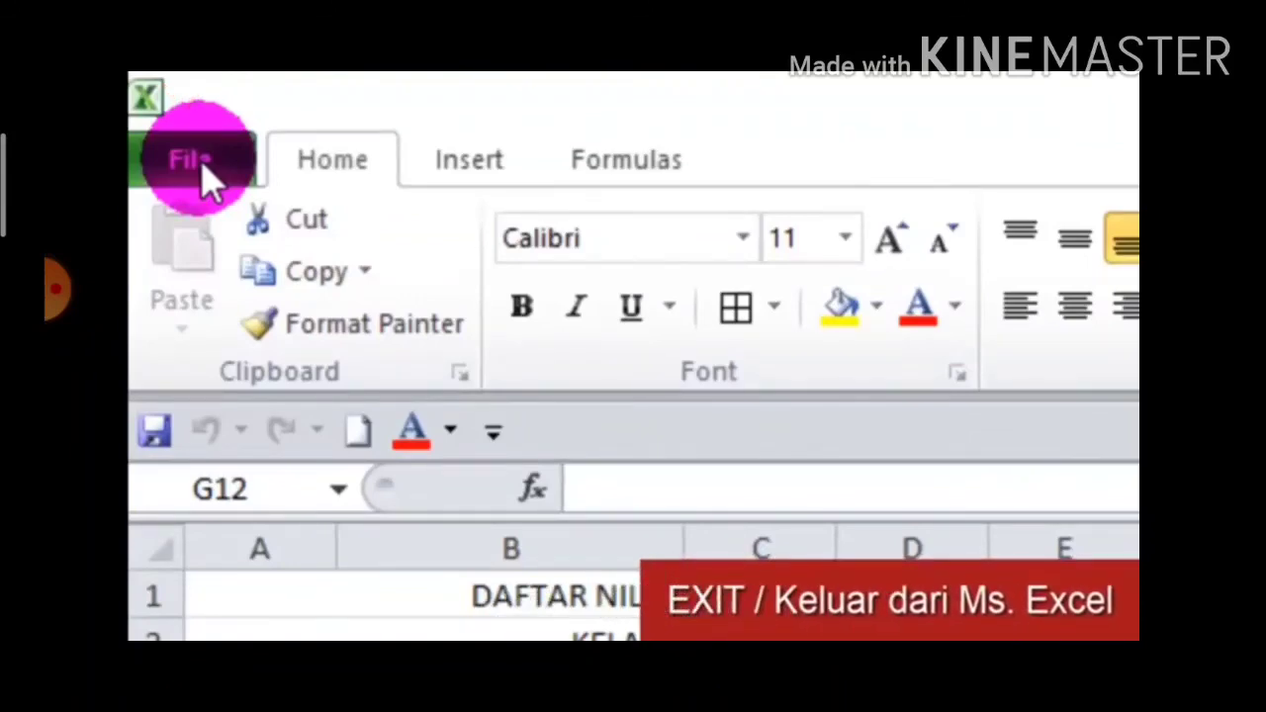
Step: Exit Excel
click(193, 161)
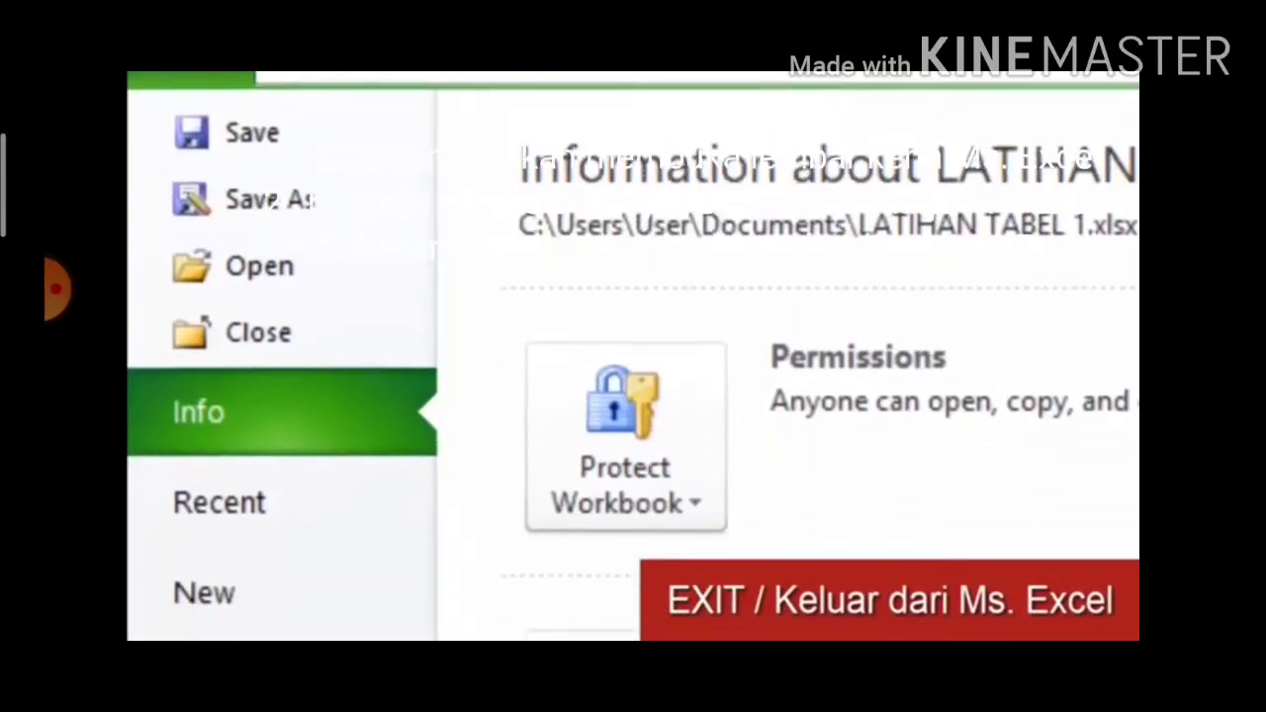
click(232, 556)
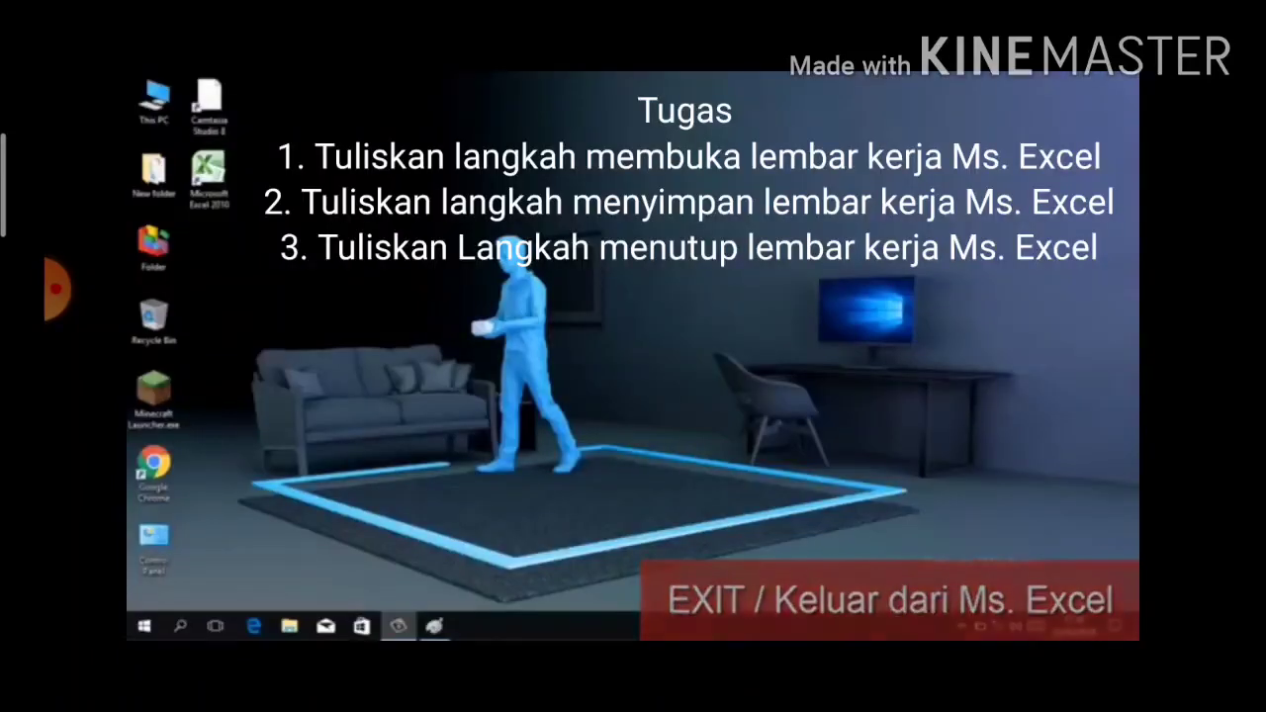